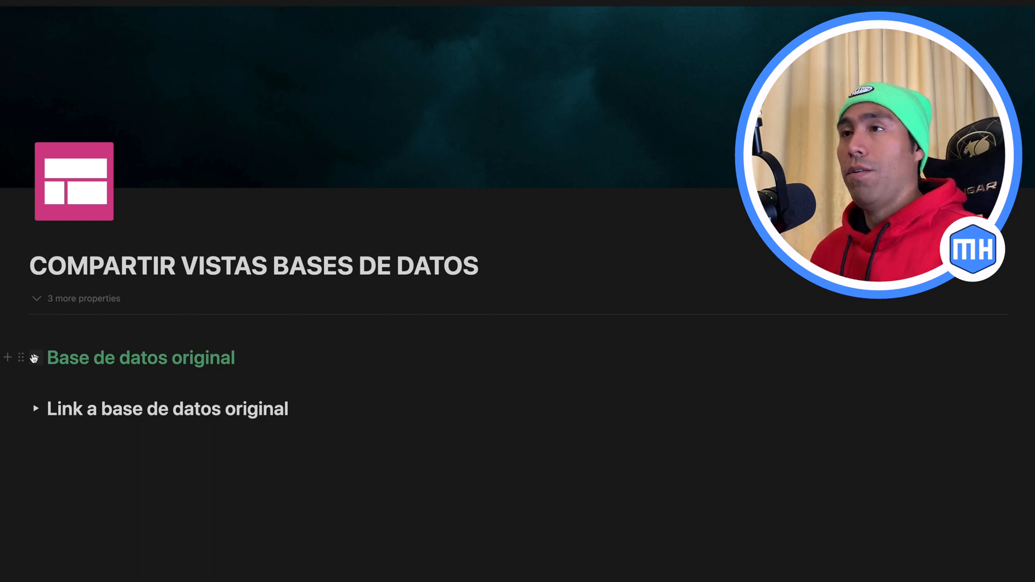
Step: Expand the "Base de datos original" toggle and look through the Mis lecturas table inside it
click(34, 358)
scroll(300, 404, down, 1)
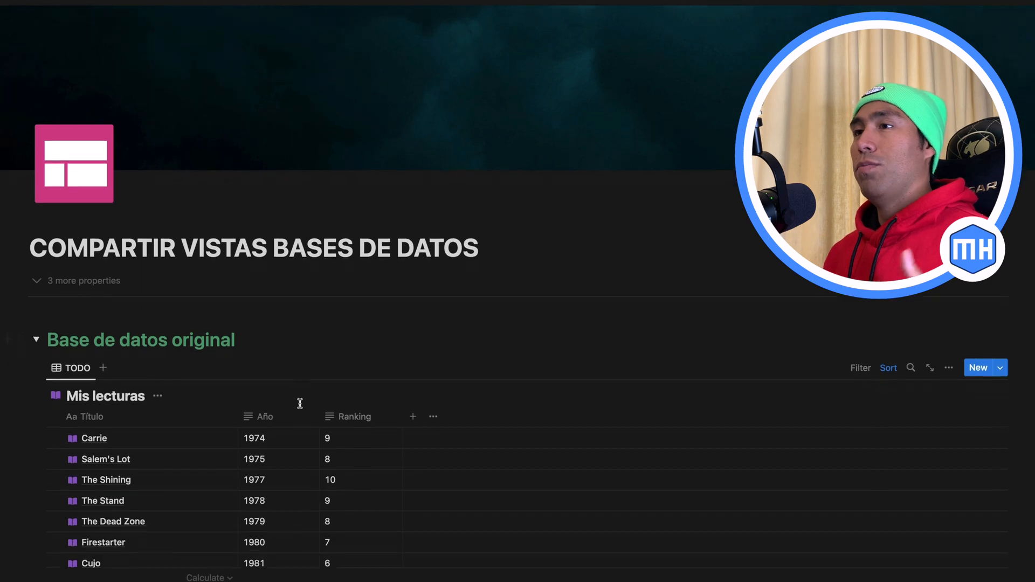
scroll(300, 404, down, 3)
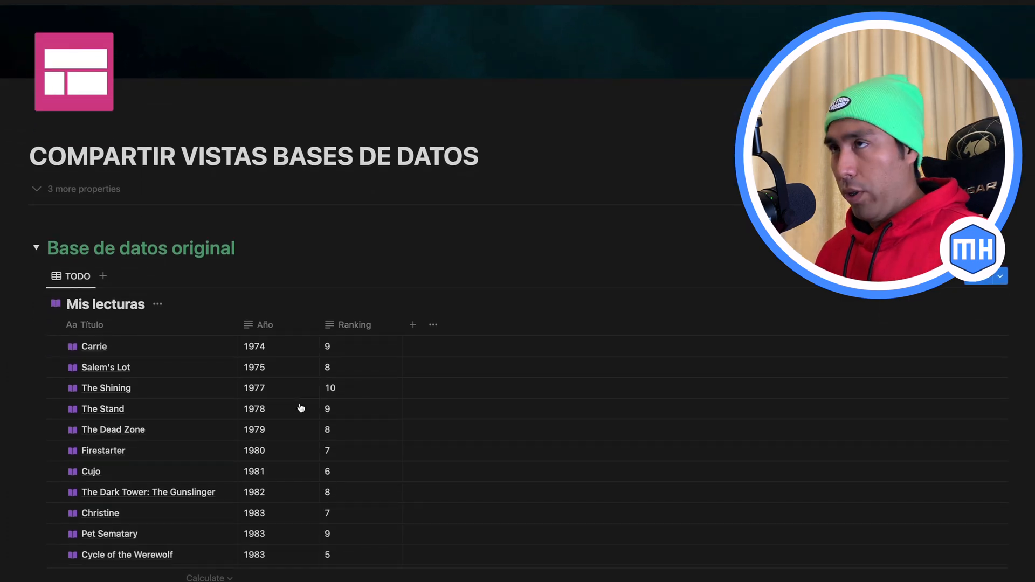
scroll(300, 406, down, 3)
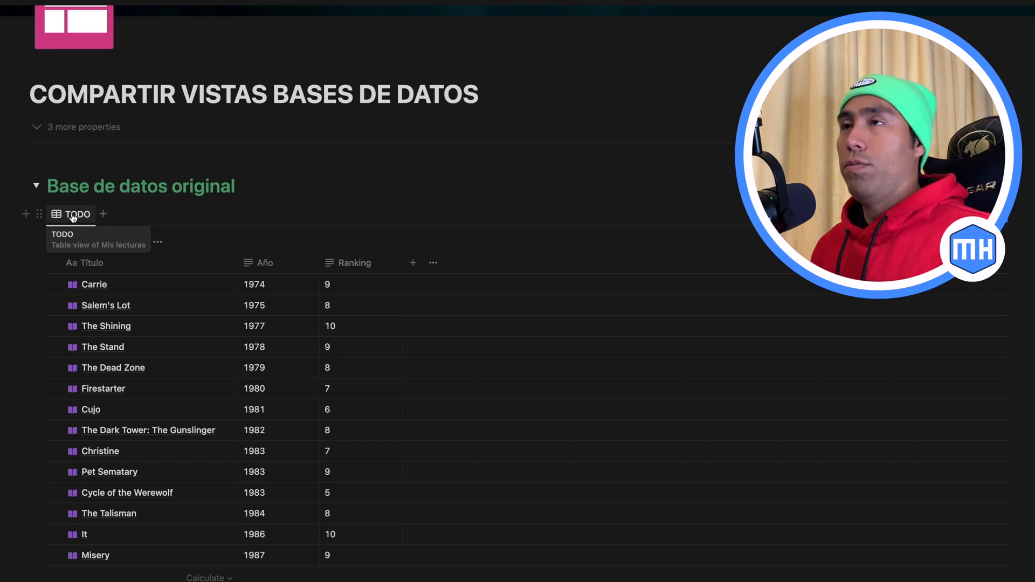
scroll(73, 217, up, 4)
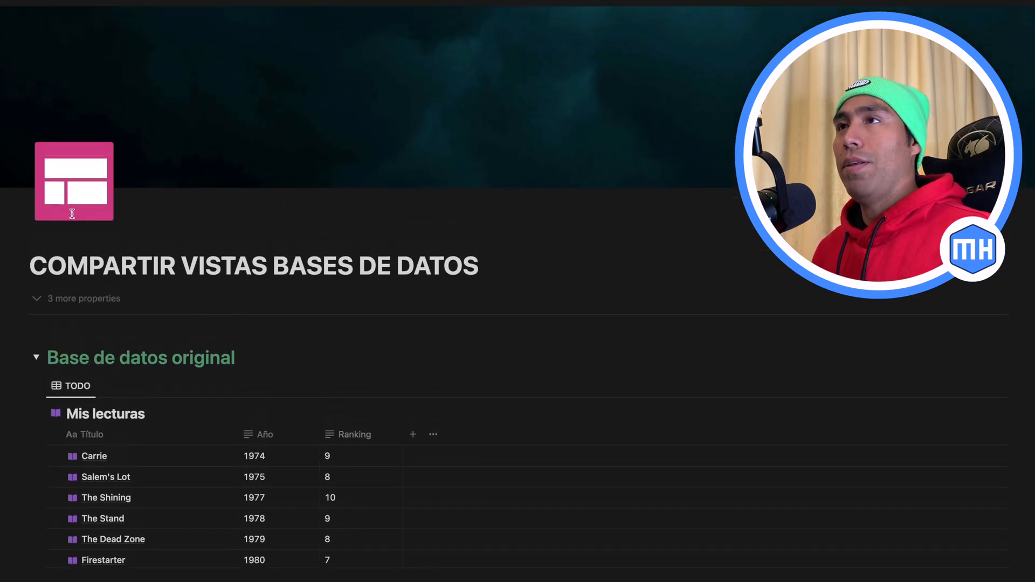
Step: Rename the TODO view of the original Mis lecturas database to "Libros"
click(87, 386)
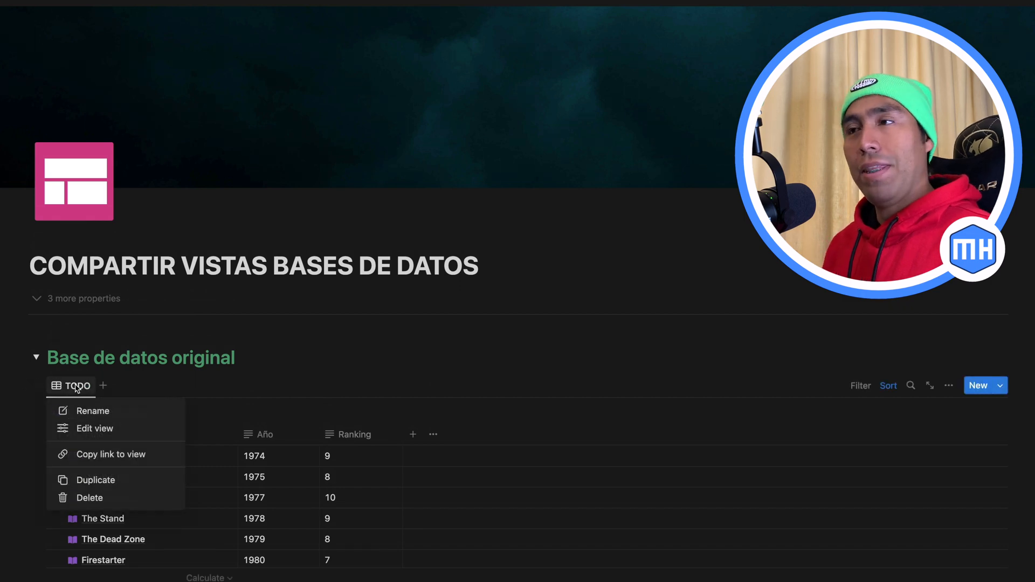
click(93, 412)
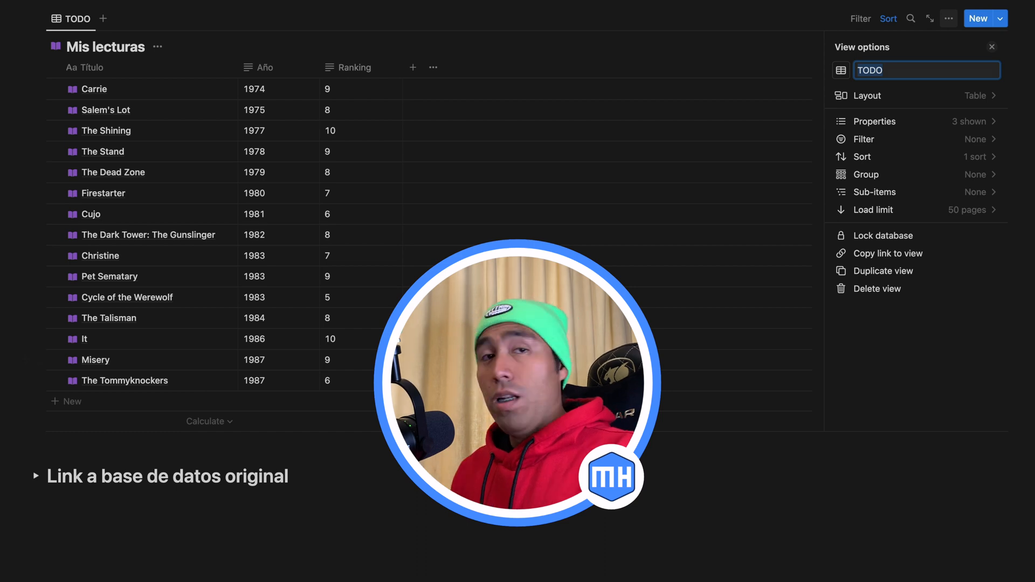
text(Libros)
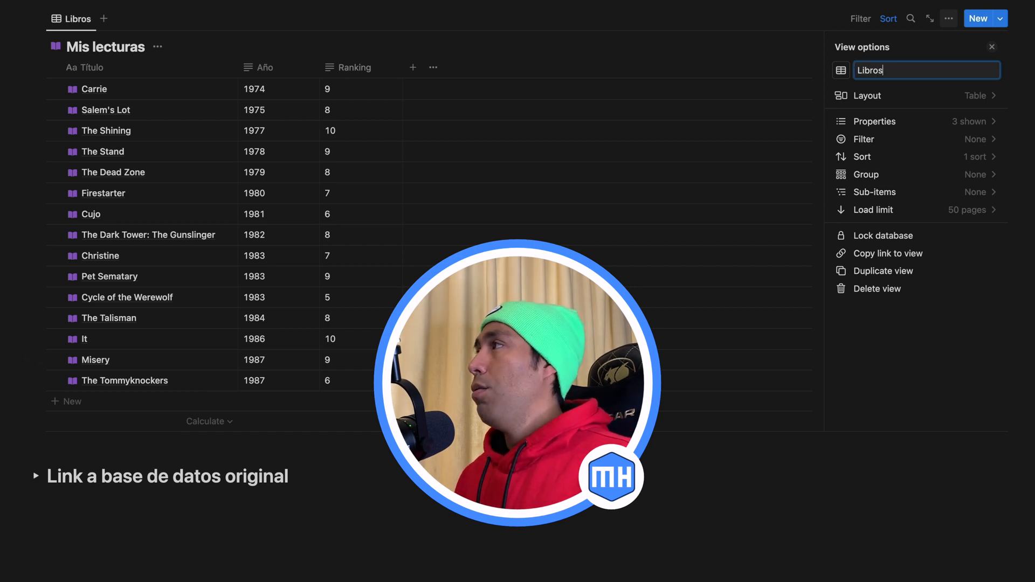
click(991, 47)
scroll(419, 175, up, 5)
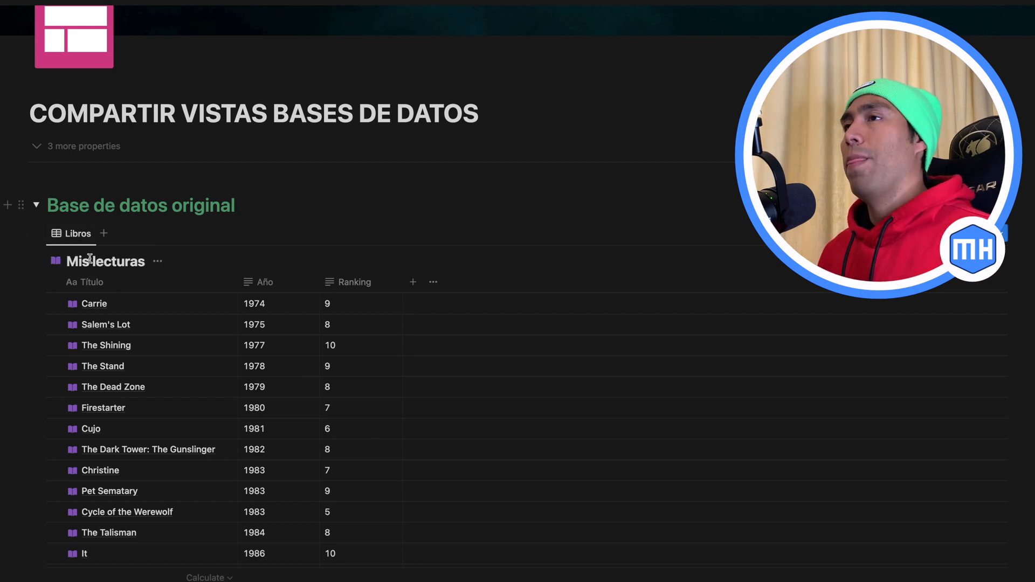
Step: Expand the "Link a base de datos original" toggle and delete the linked Mis lecturas database inside it
scroll(115, 294, down, 5)
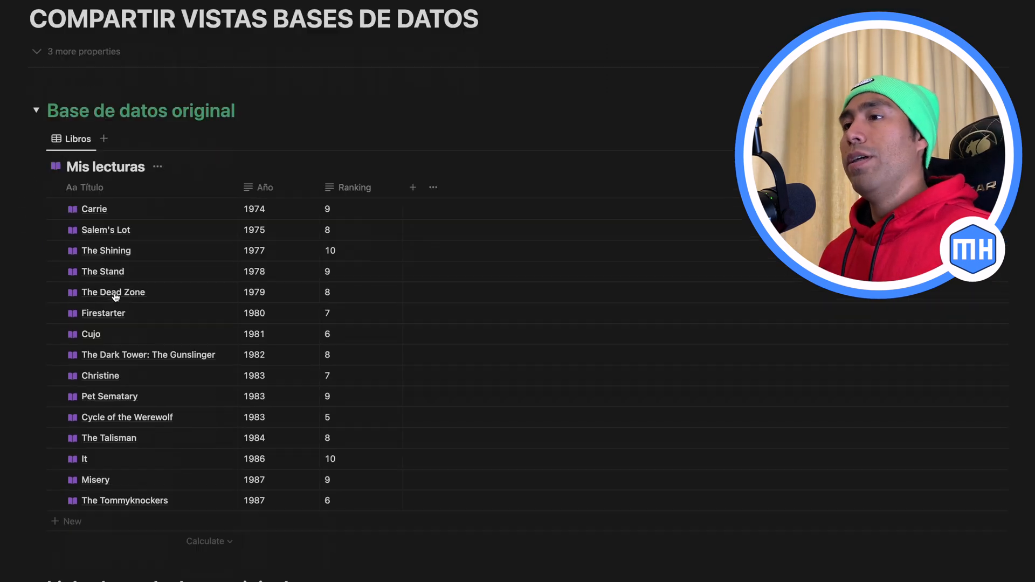
scroll(115, 295, up, 4)
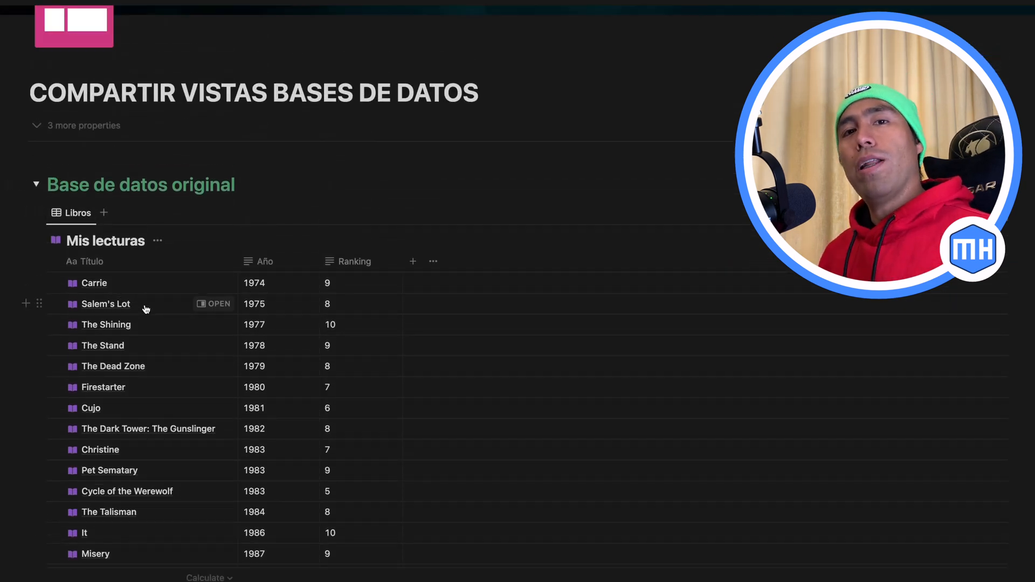
scroll(145, 309, down, 3)
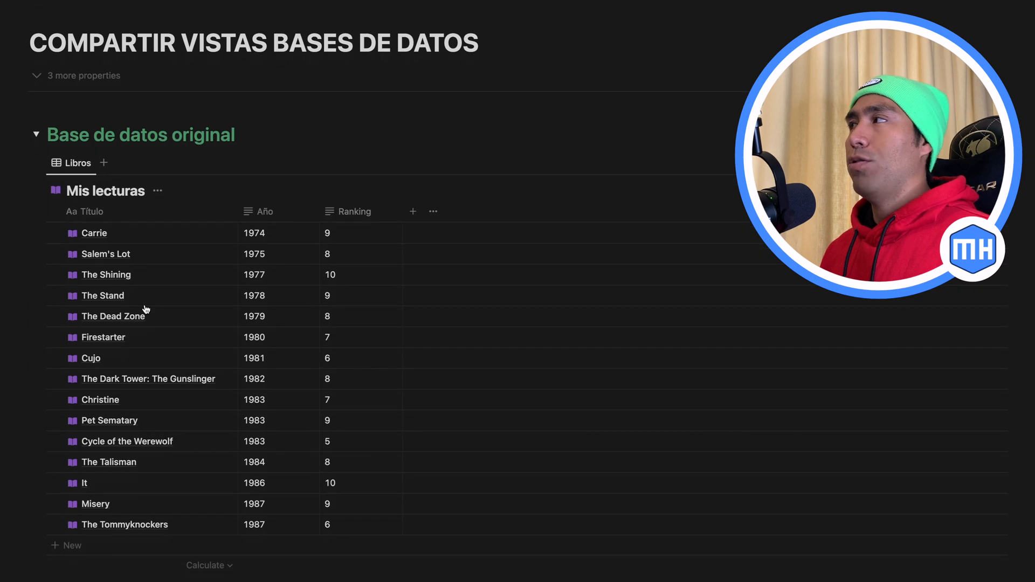
scroll(144, 304, down, 2)
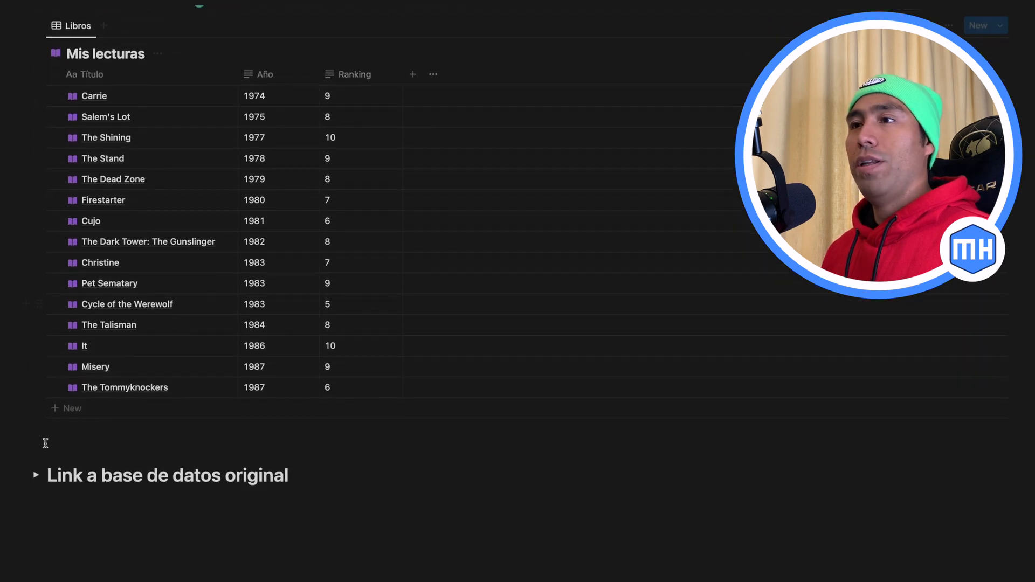
scroll(49, 439, down, 2)
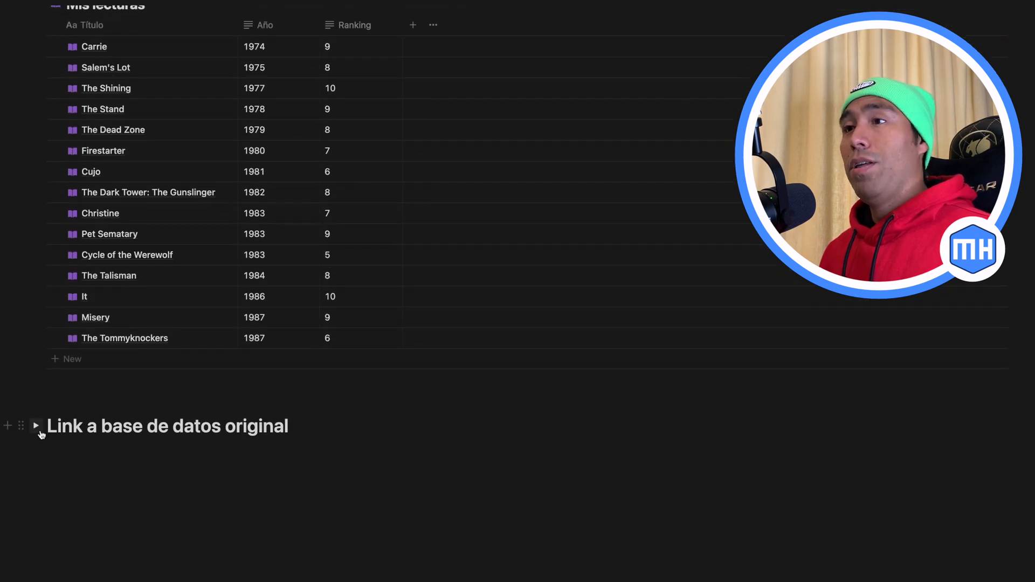
click(36, 426)
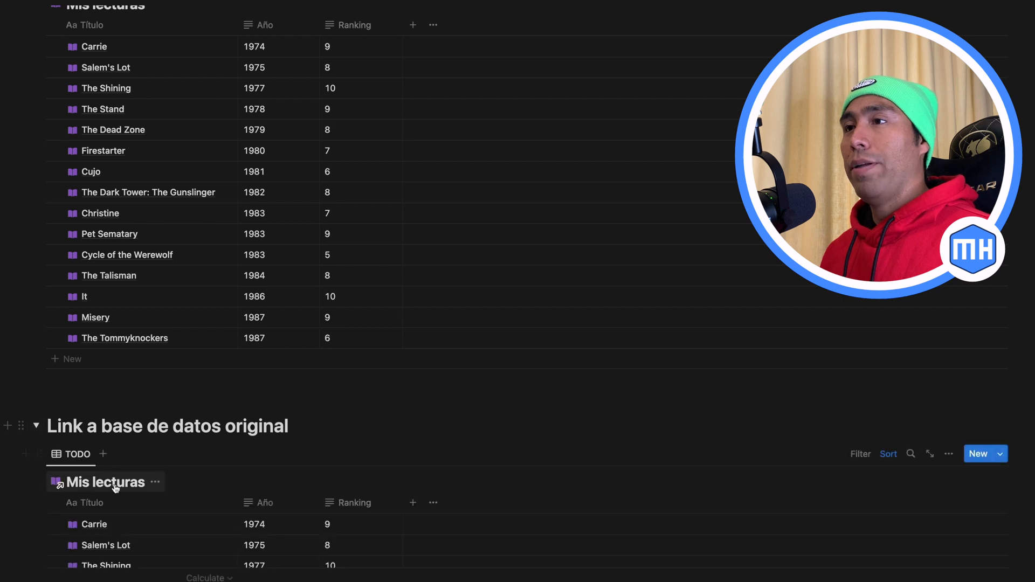
scroll(113, 479, down, 1)
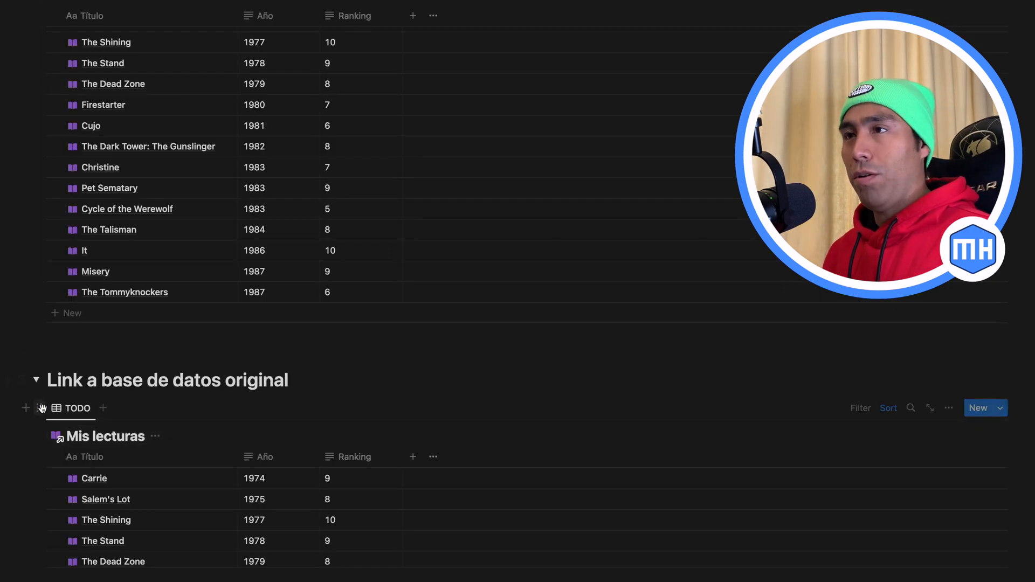
click(42, 408)
key(Delete)
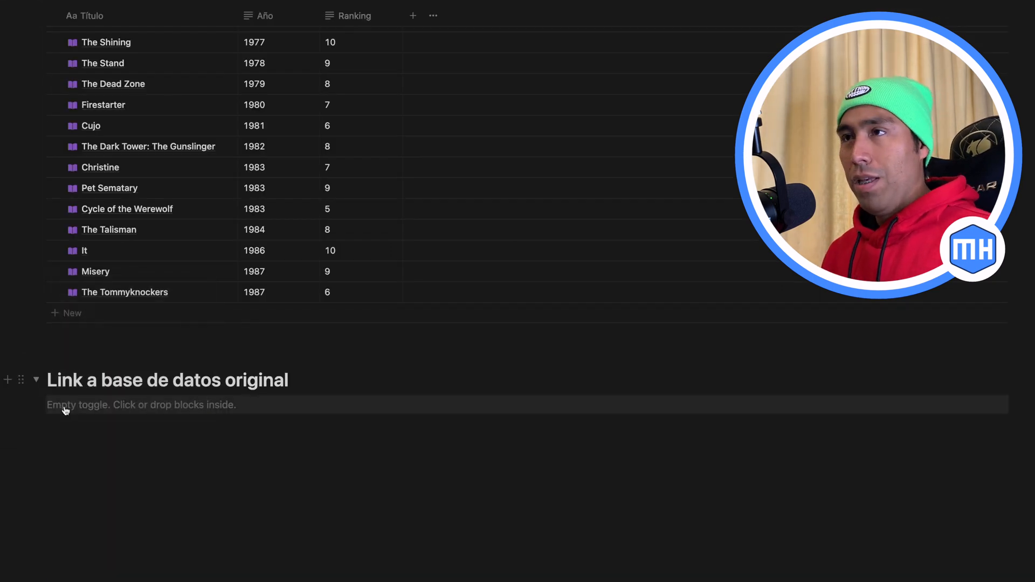
Step: Insert a linked view of database inside the empty "Link a base de datos original" toggle, with Mis lecturas as the data source
click(65, 409)
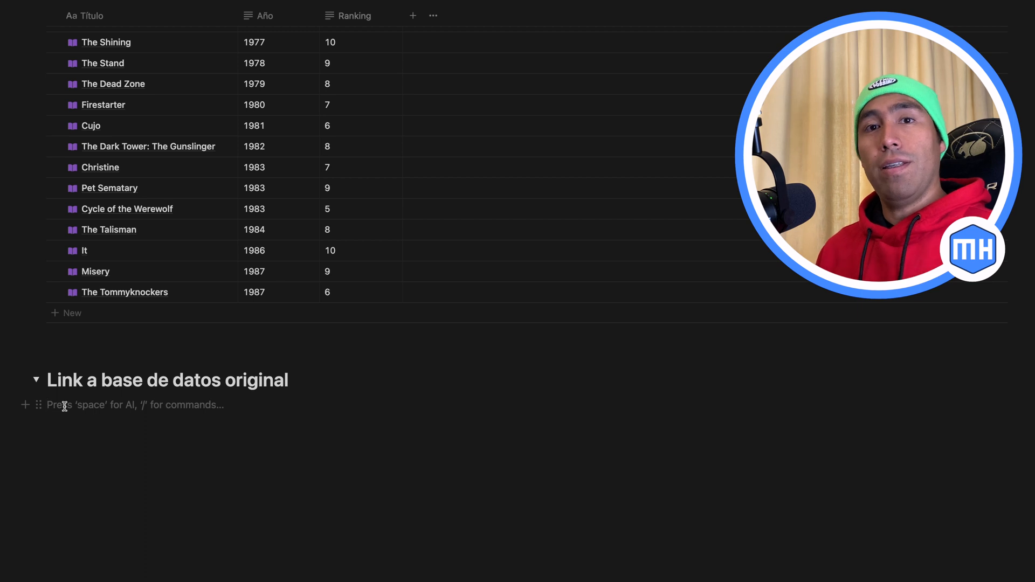
text(/)
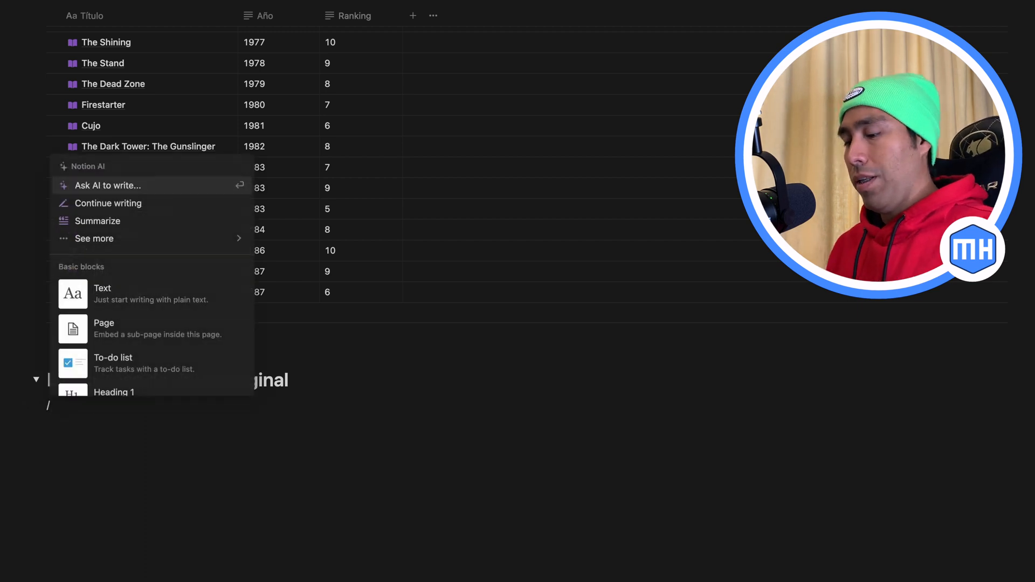
text(cr)
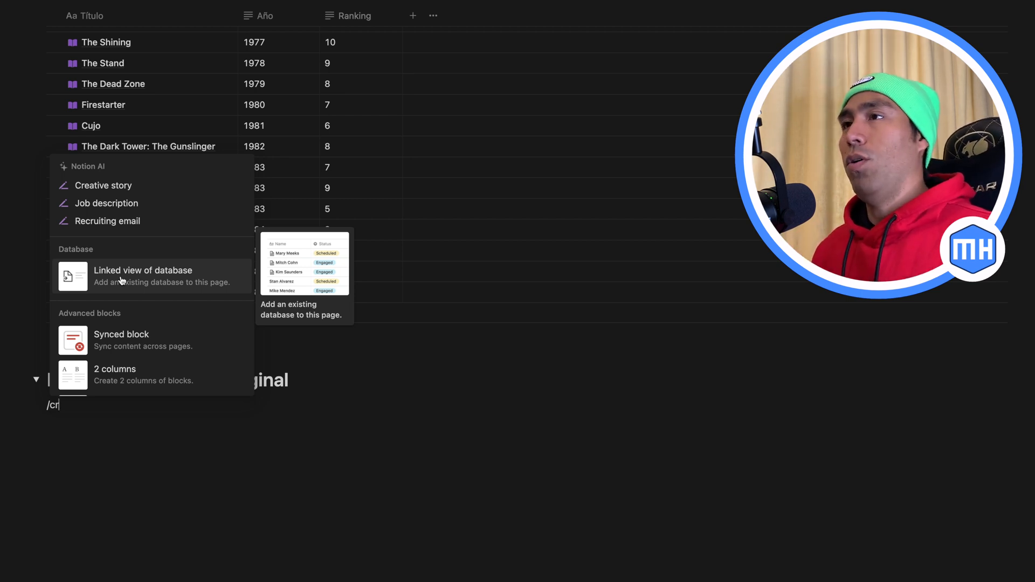
click(122, 280)
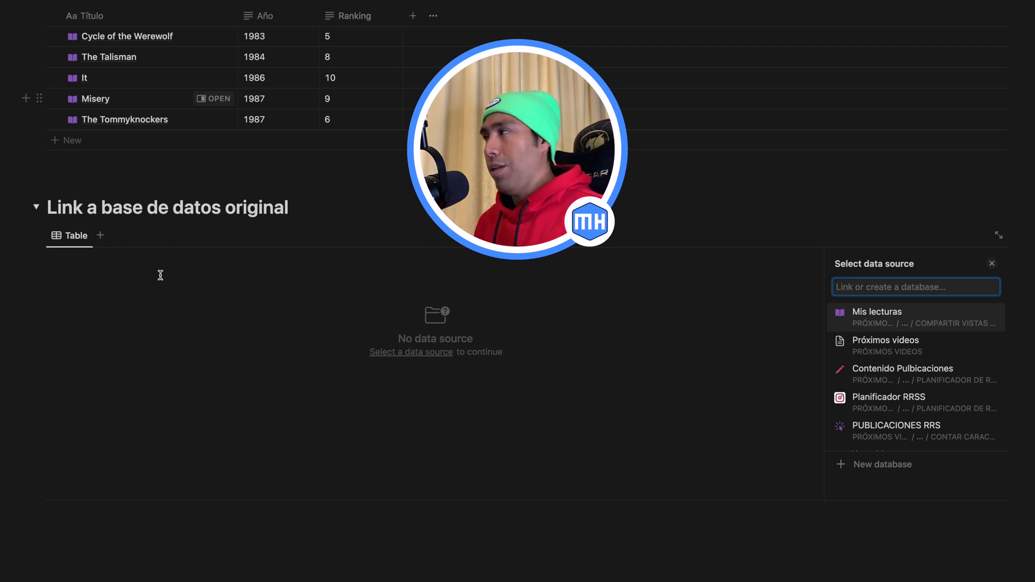
click(864, 318)
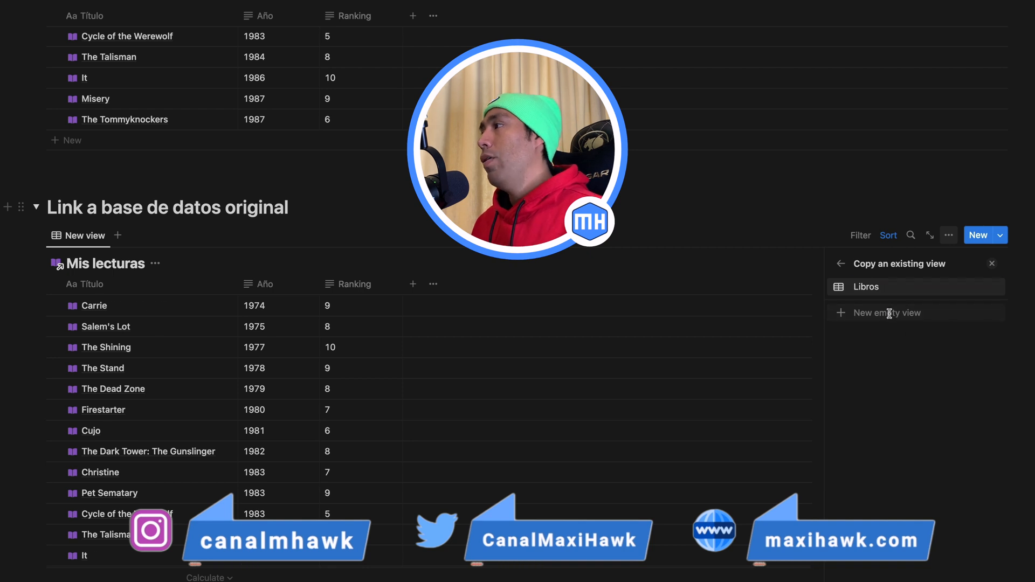
Step: Set up the linked database as a new empty view named "Copia de libros" with the Gallery layout
click(888, 313)
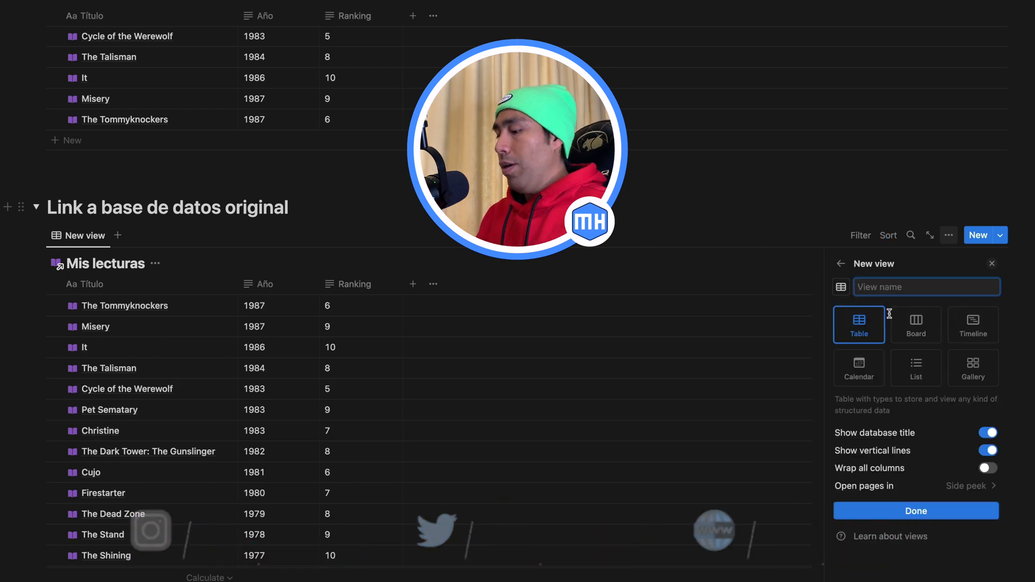
text(Copia de libros)
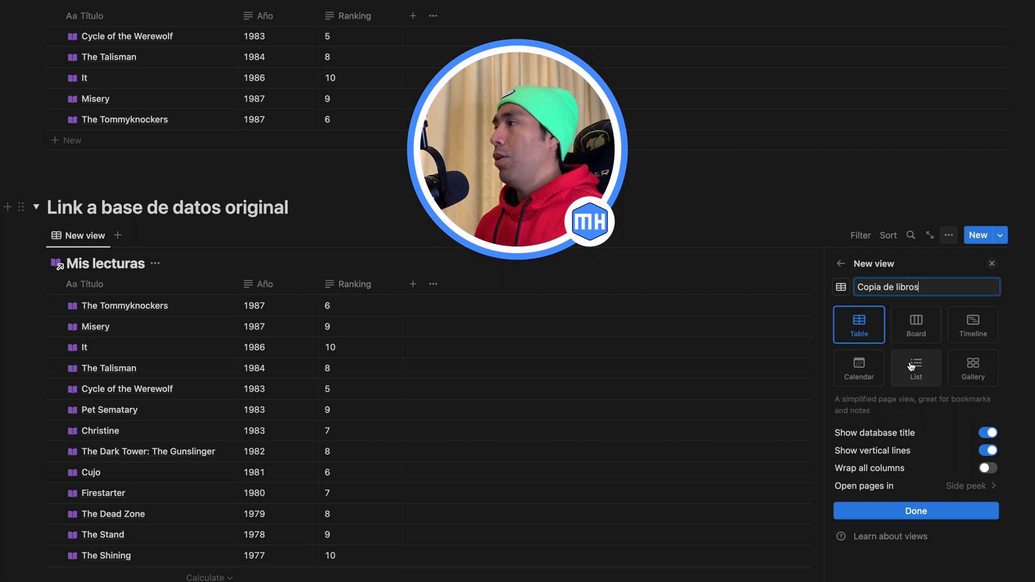
click(964, 368)
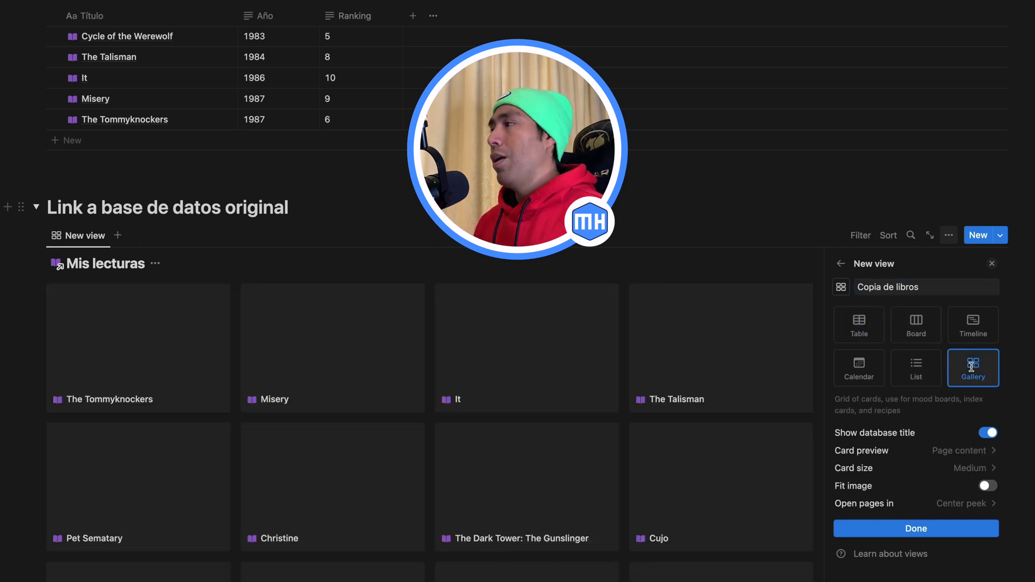
click(991, 264)
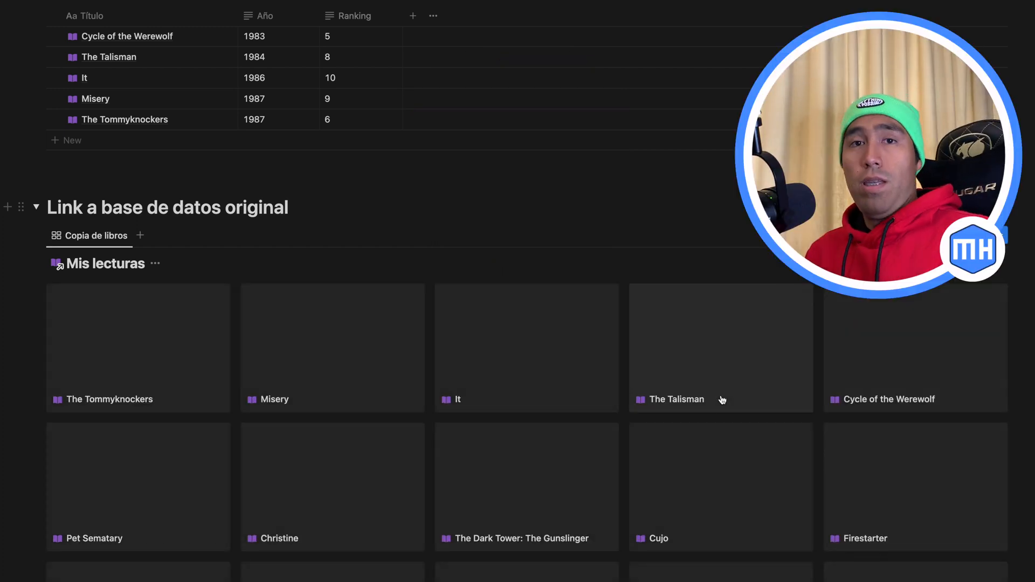
Step: Compare the linked "Copia de libros" gallery view with the original database's Libros table view
mouse_move(644, 339)
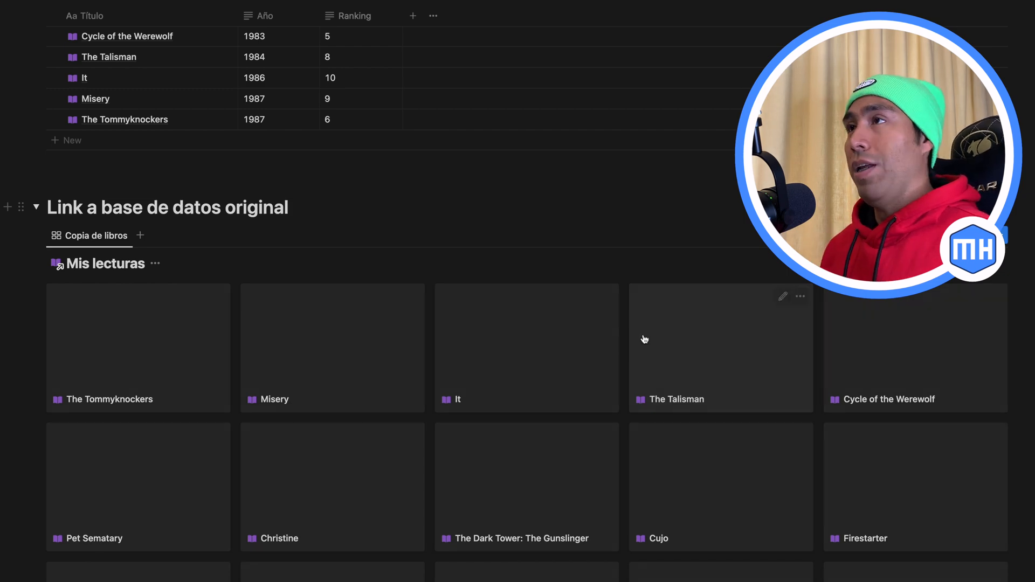
scroll(566, 269, up, 4)
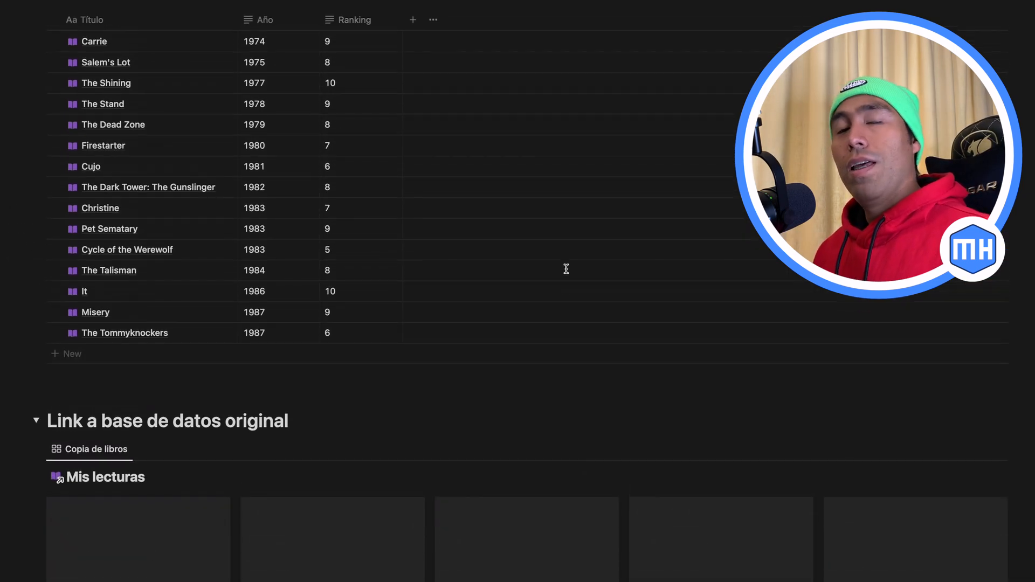
scroll(566, 269, down, 5)
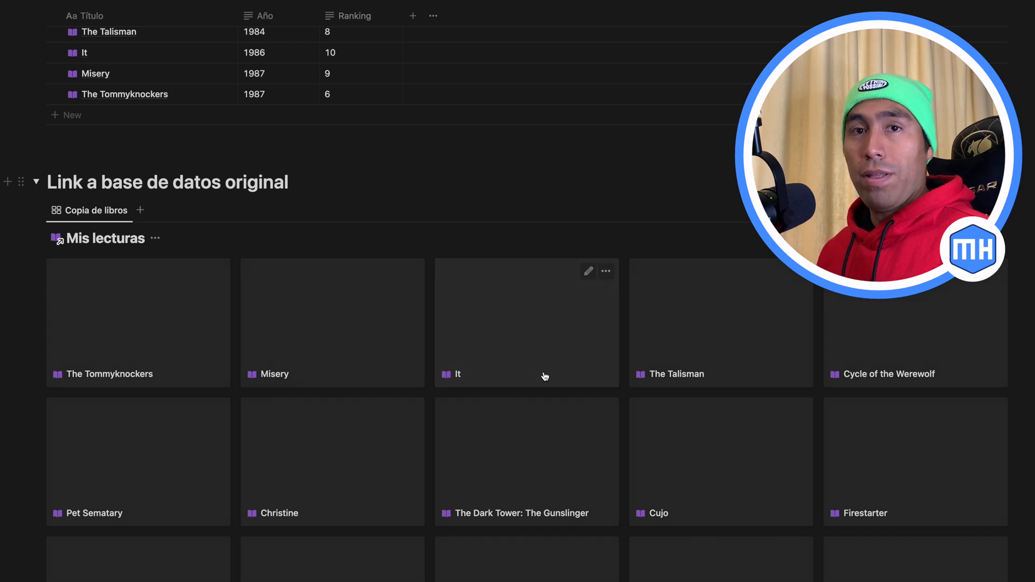
scroll(544, 376, up, 1)
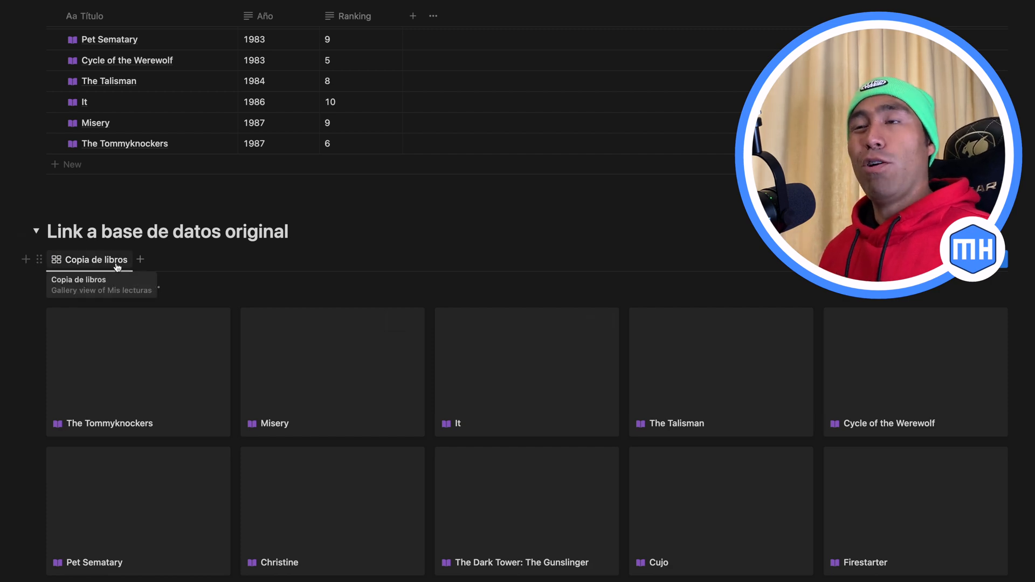
scroll(182, 393, up, 5)
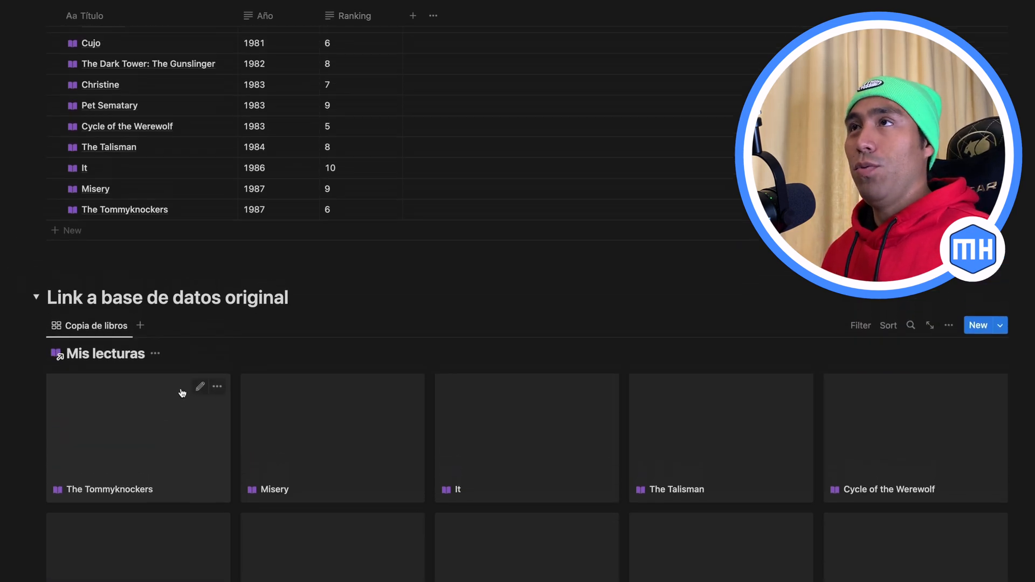
scroll(182, 393, up, 3)
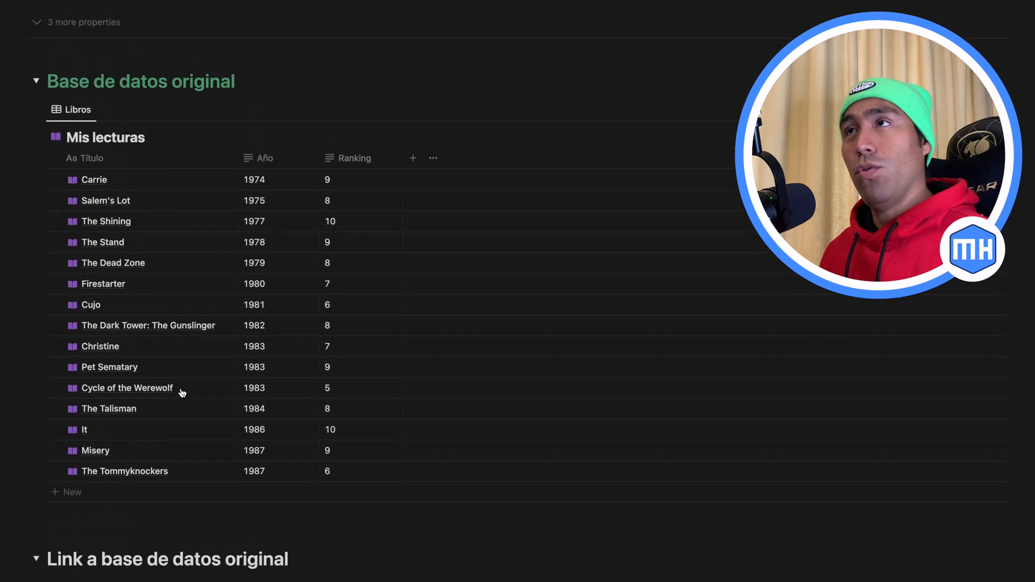
Step: Add a second view named "Libros 2.0" with the List layout to the original Mis lecturas database
scroll(109, 189, up, 1)
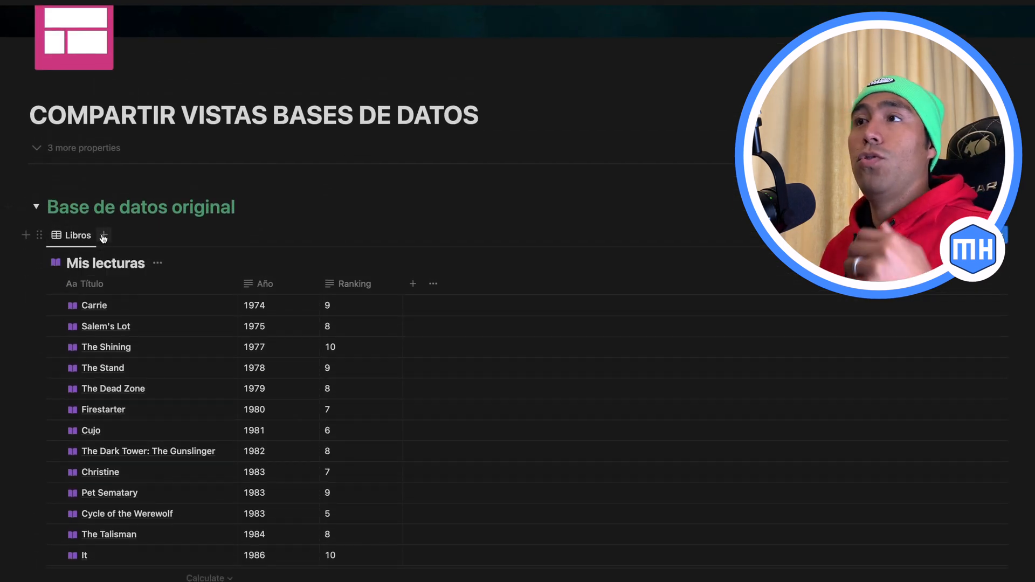
click(101, 240)
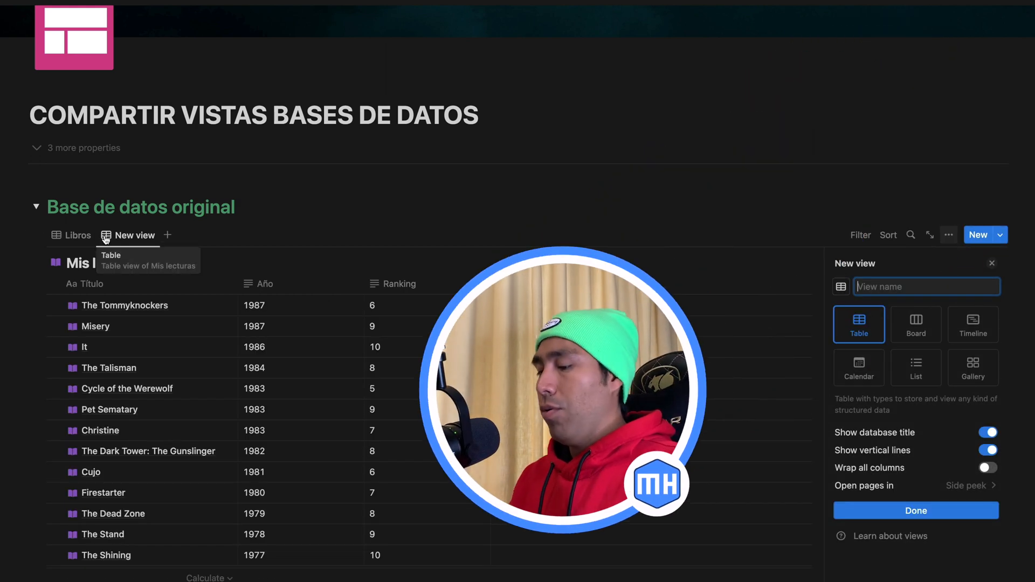
text(Libros)
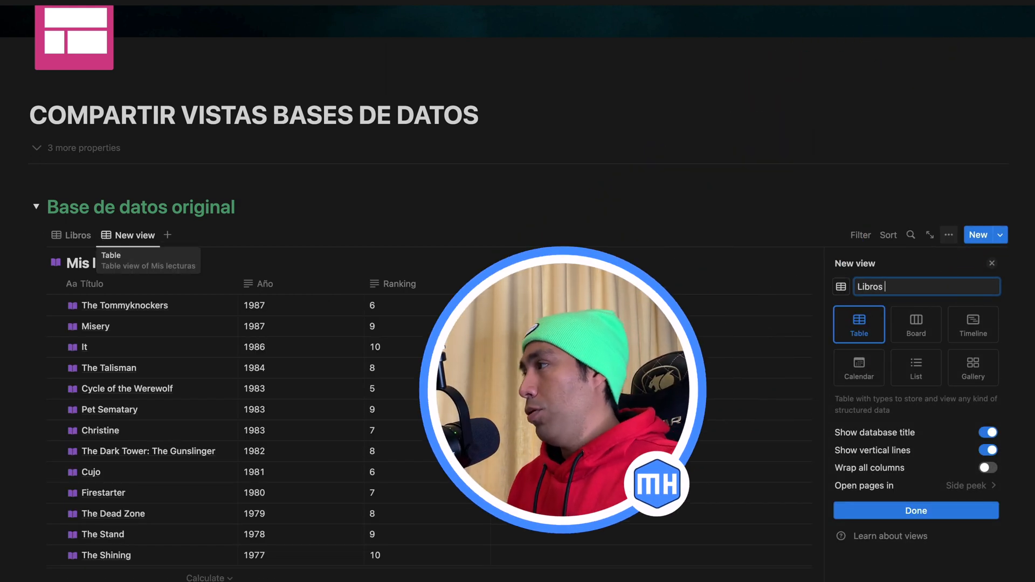
text( 2.0)
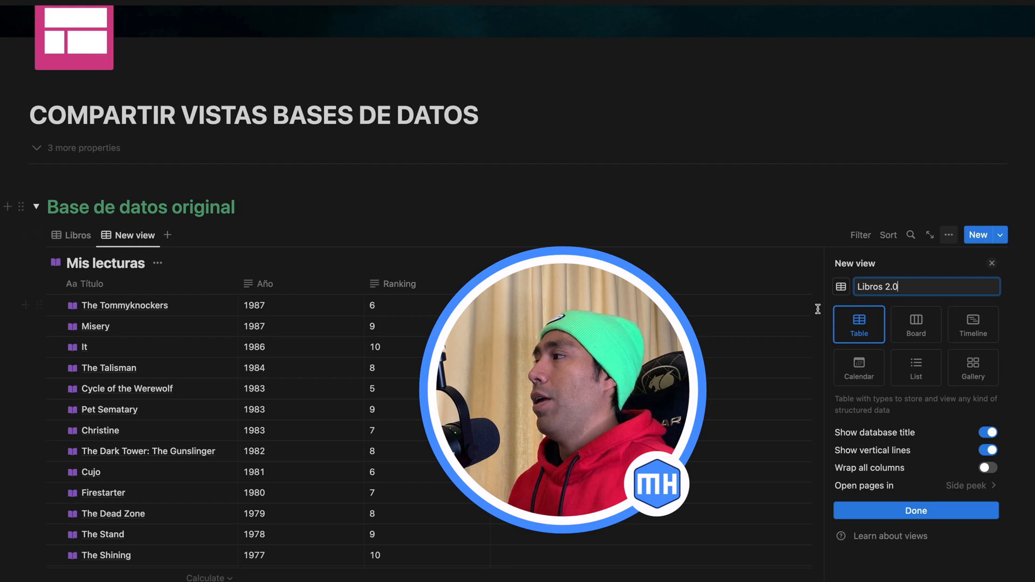
click(921, 366)
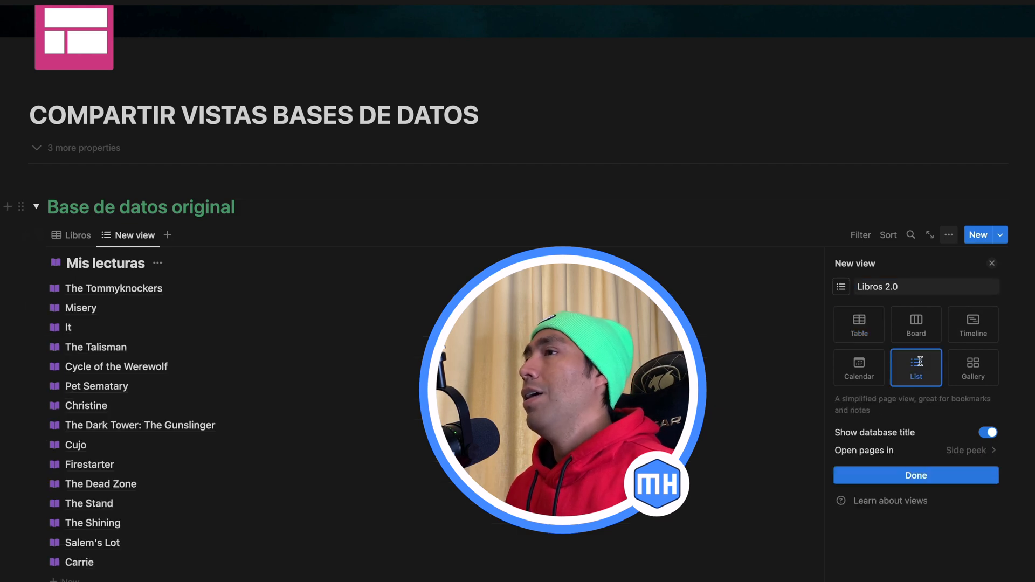
click(906, 477)
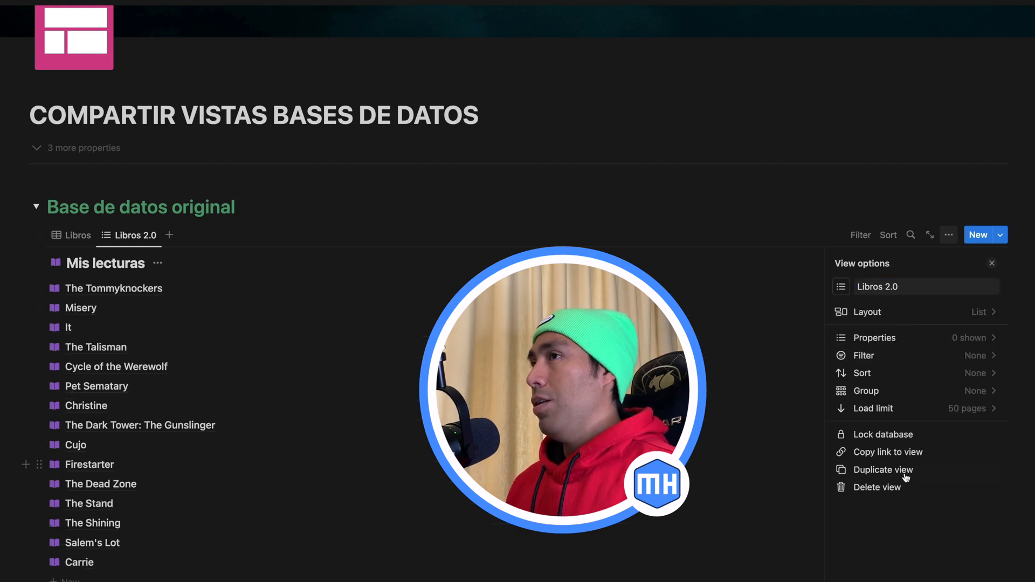
click(992, 263)
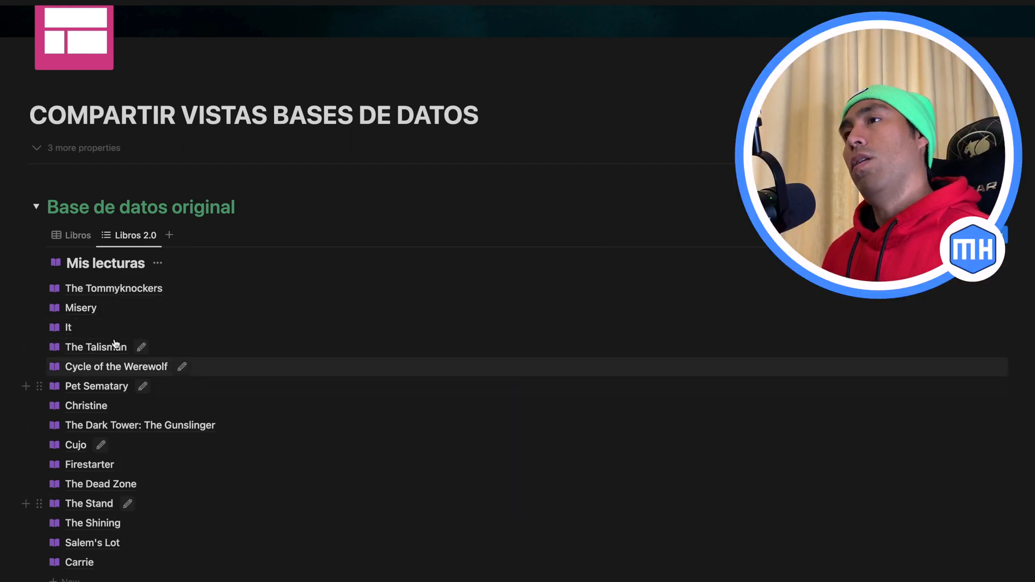
Step: Delete the linked database with the "Copia de libros" view from the "Link a base de datos original" toggle
scroll(195, 411, down, 5)
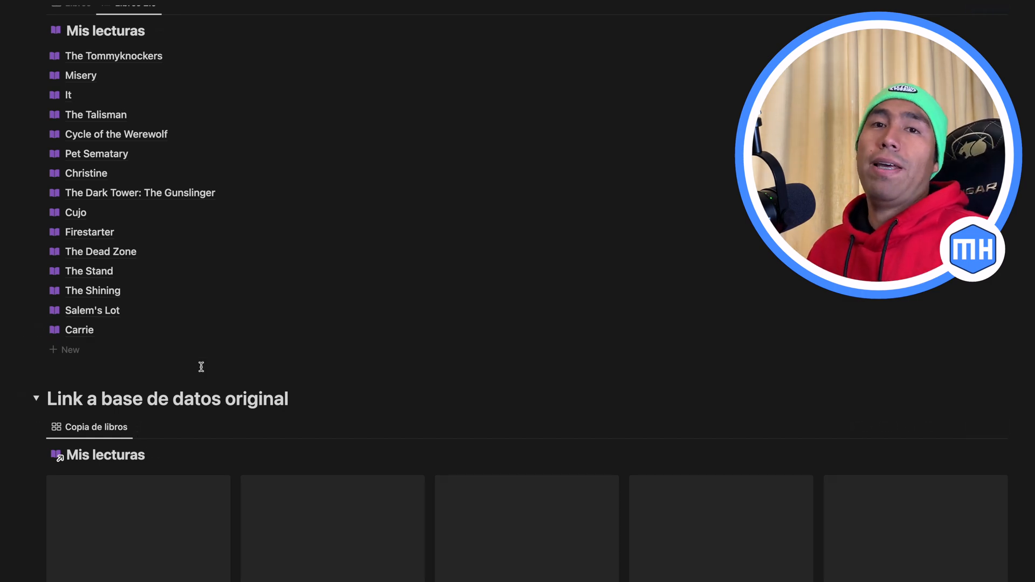
click(41, 428)
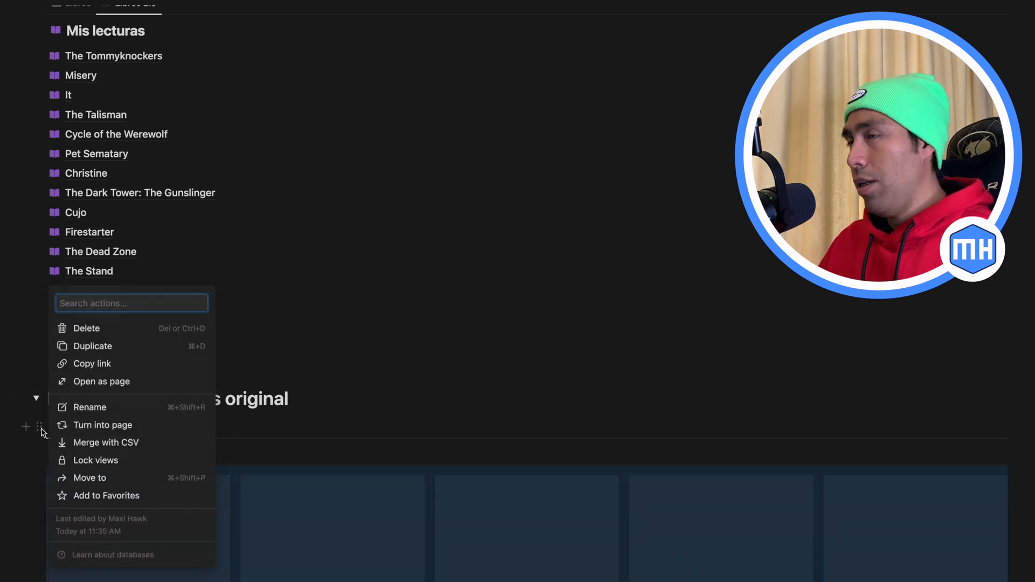
key(Delete)
Step: Insert a linked view of database in the emptied "Link a base de datos original" toggle, with Mis lecturas as the data source
click(103, 426)
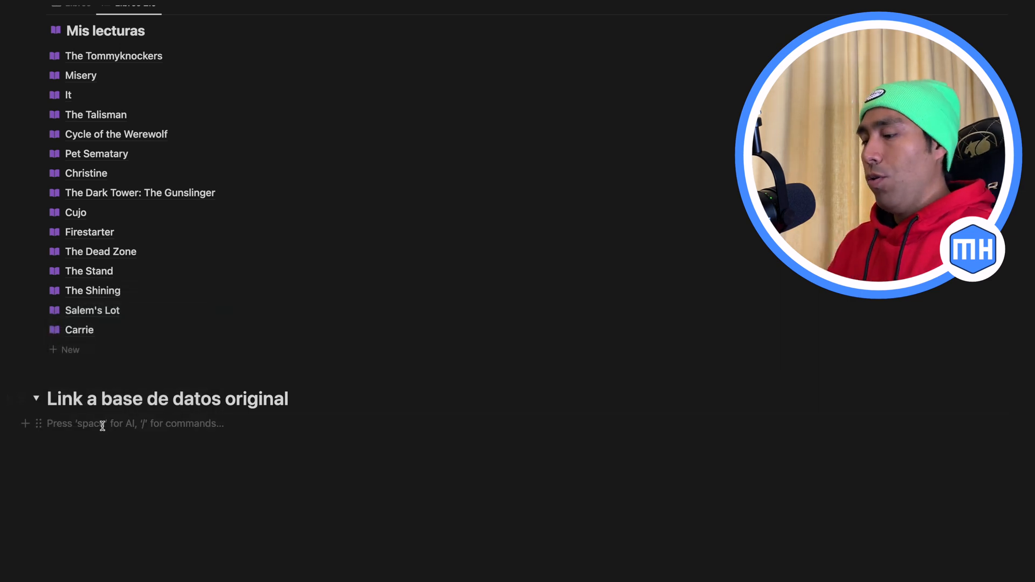
text(/cr)
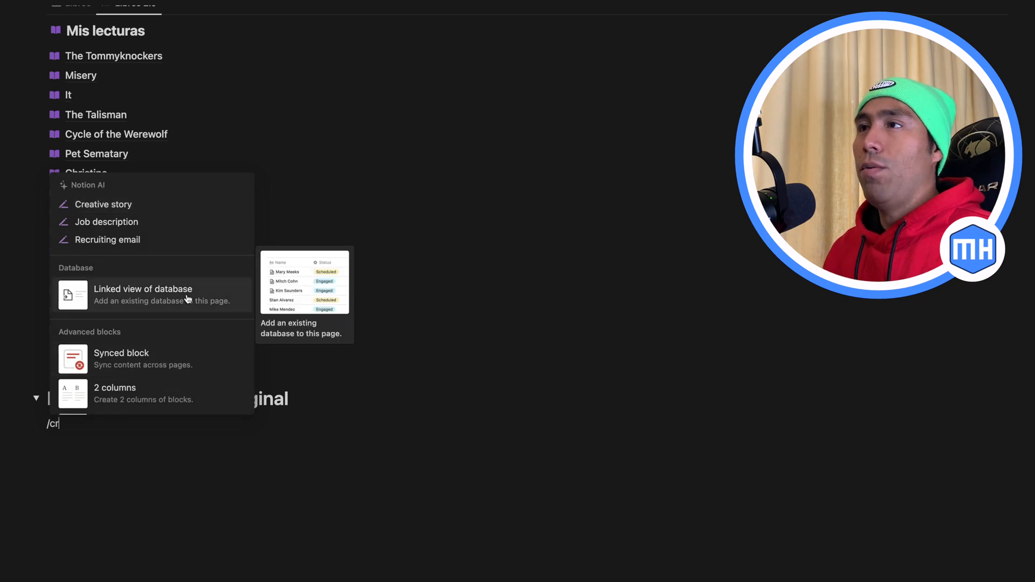
click(186, 296)
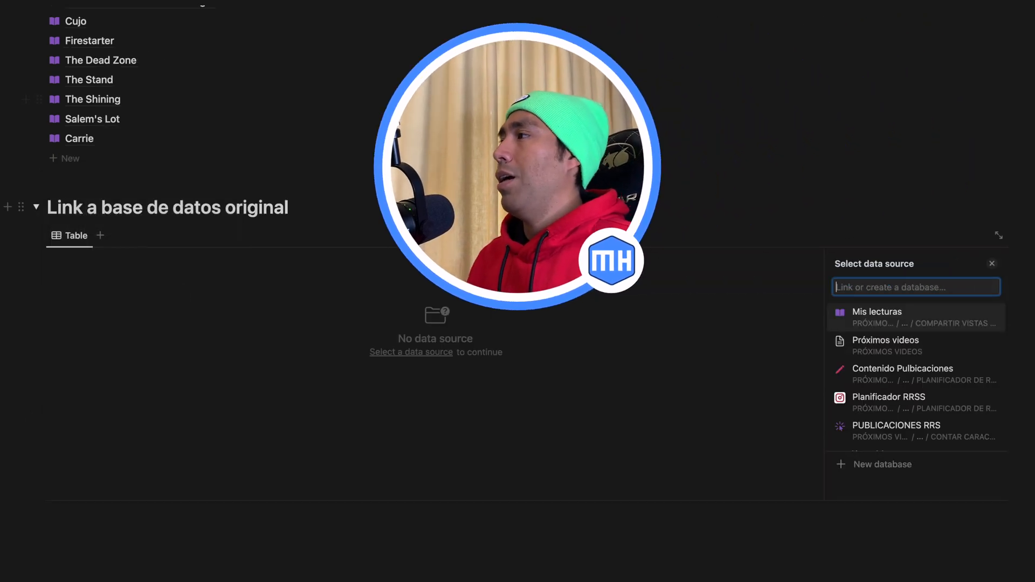
click(898, 318)
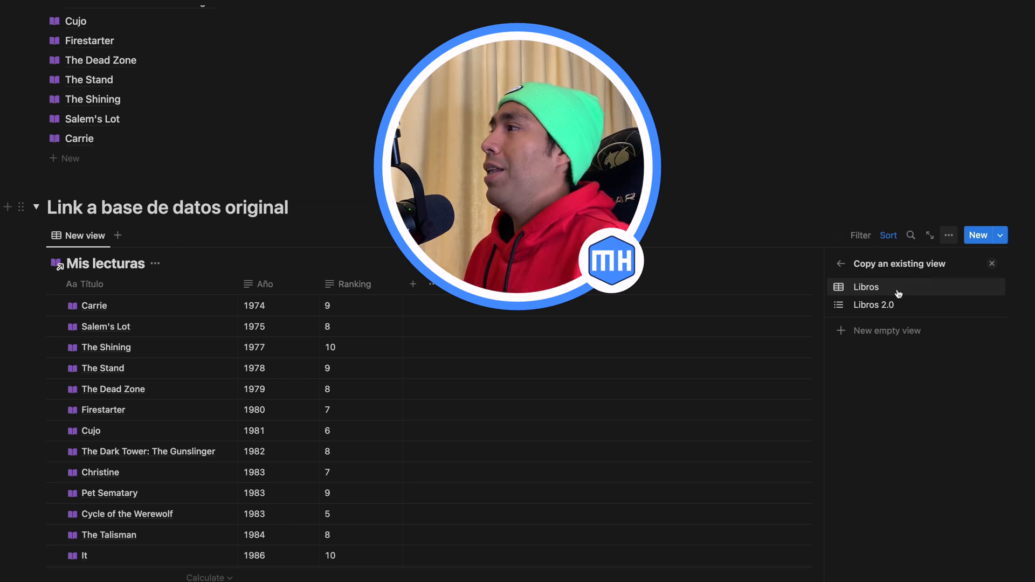
Step: Preview the existing Libros and Libros 2.0 views for the linked database and copy the Libros view
click(889, 306)
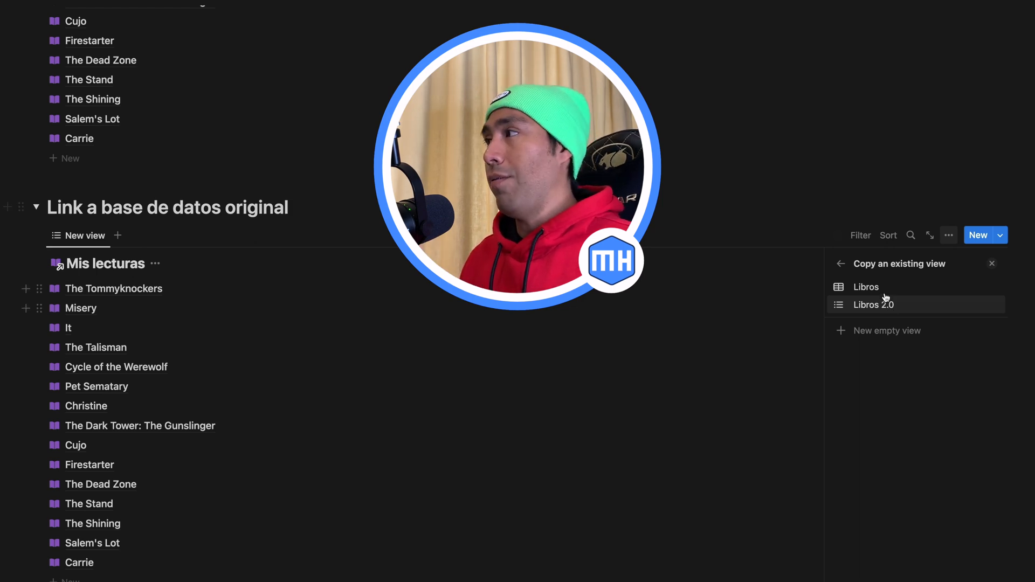
click(885, 291)
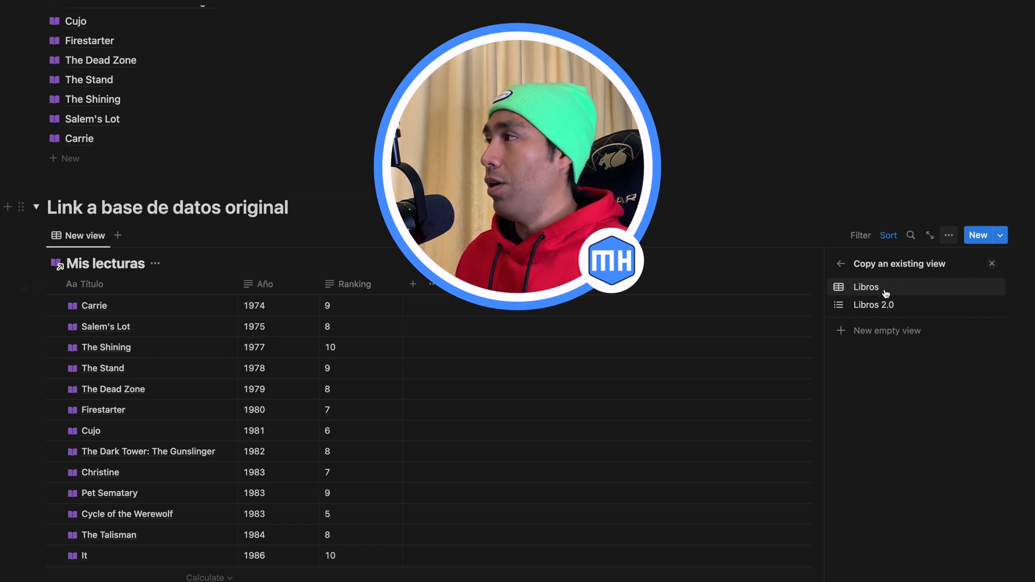
click(886, 307)
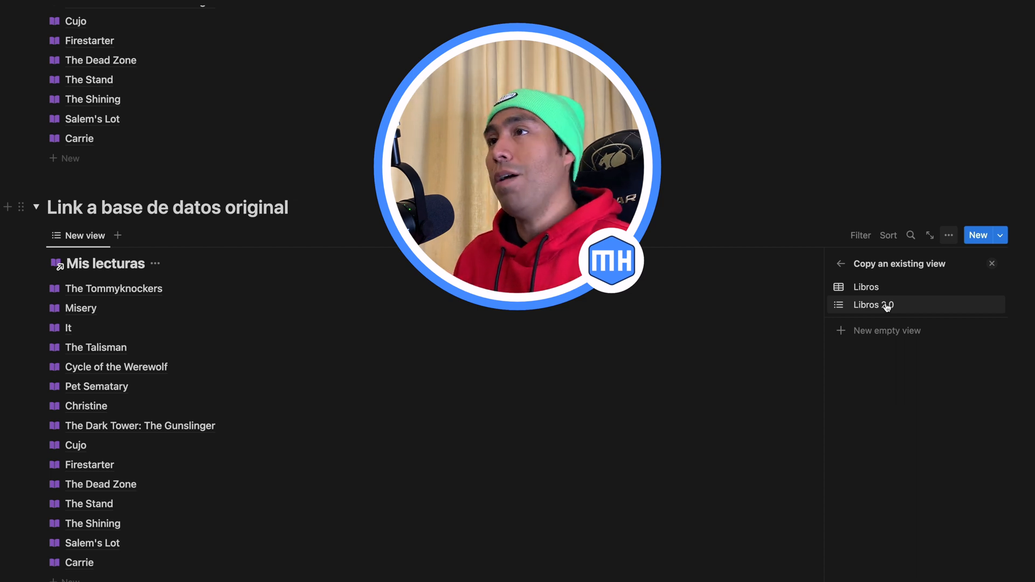
click(964, 285)
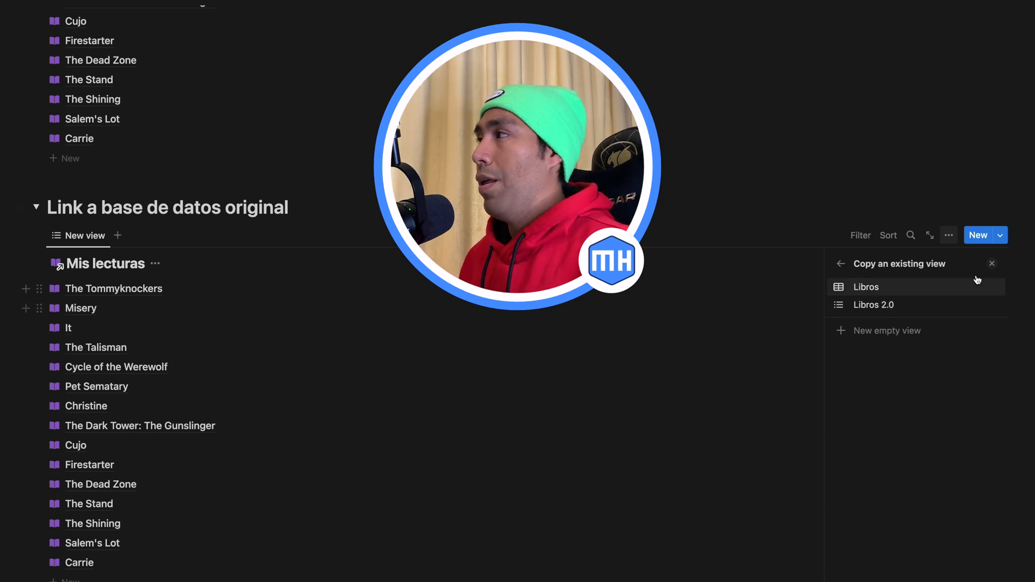
click(993, 265)
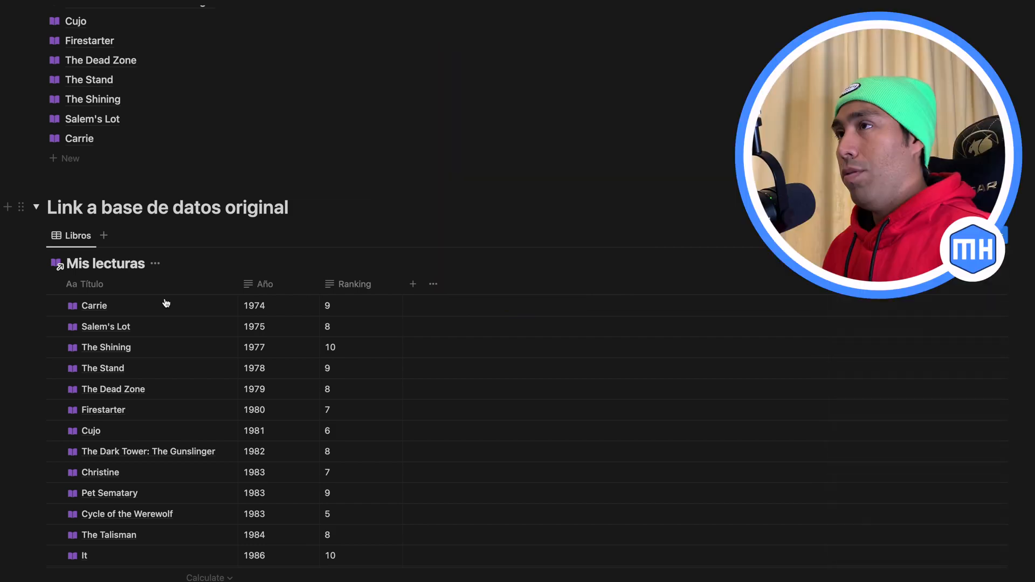
Step: Delete the linked Mis lecturas database with the copied Libros view
click(40, 237)
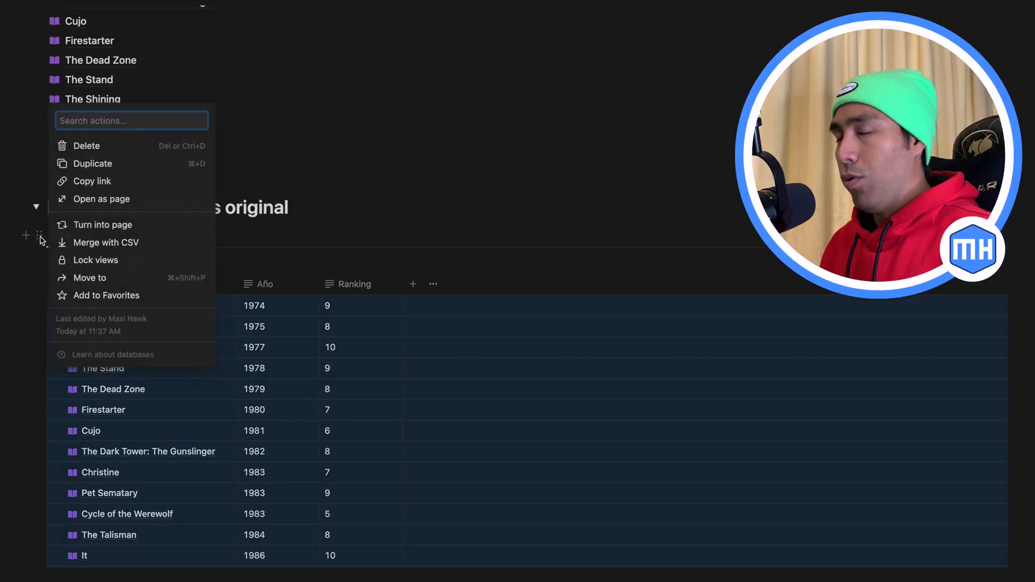
key(Delete)
Step: Change the Ranking property to the Number type in the original database's Libros view
scroll(372, 424, up, 6)
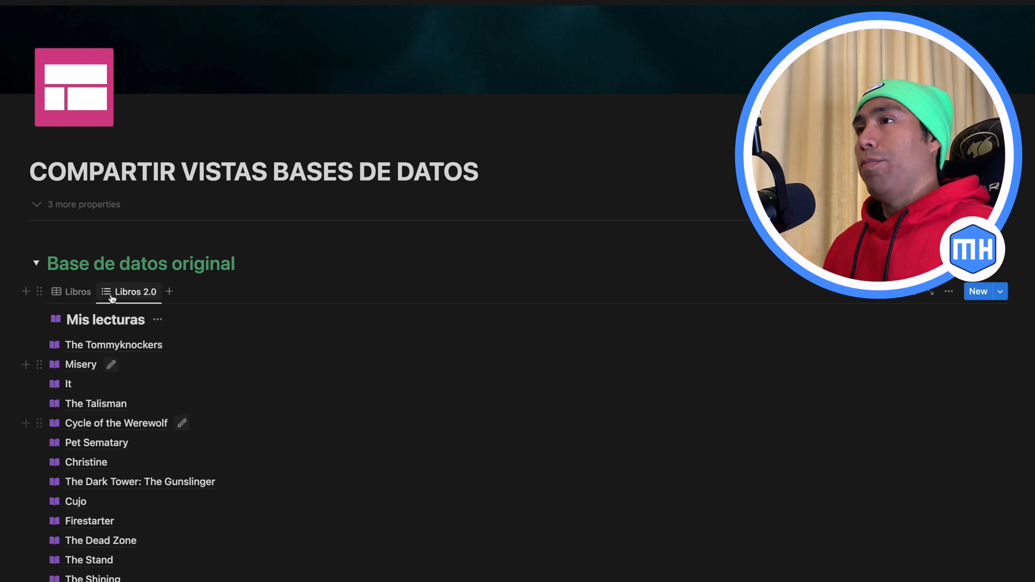
click(72, 292)
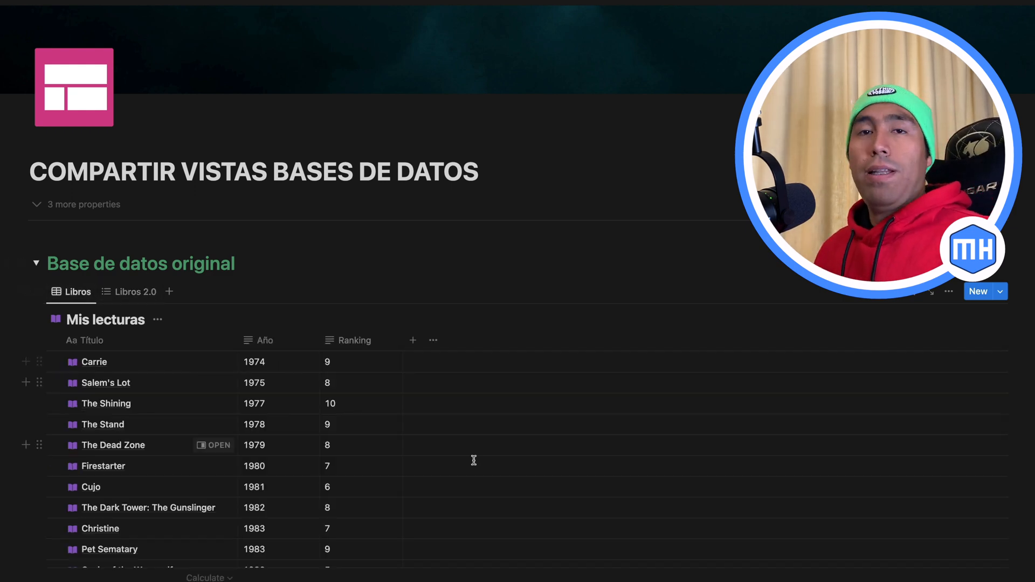
click(345, 341)
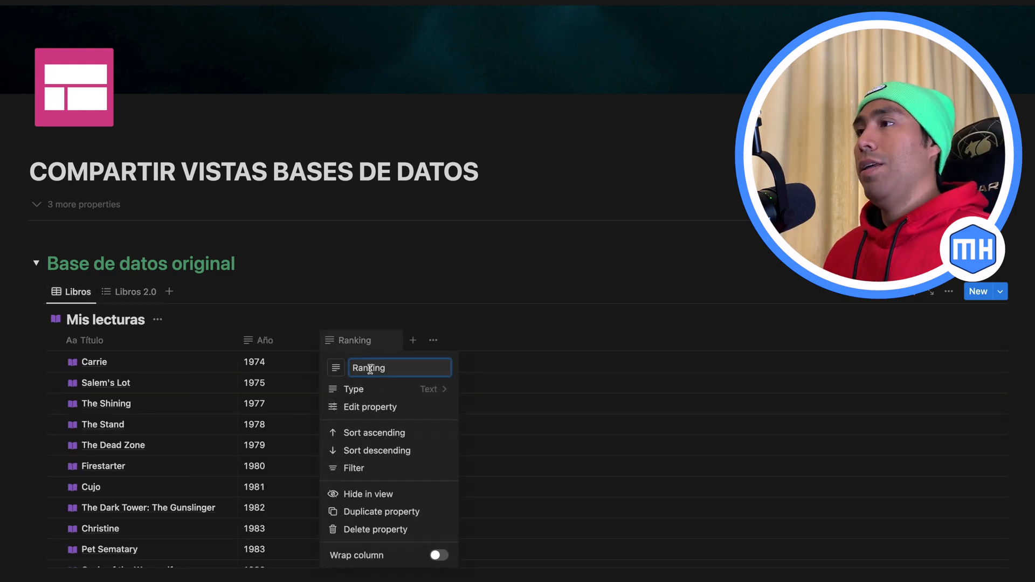
click(403, 396)
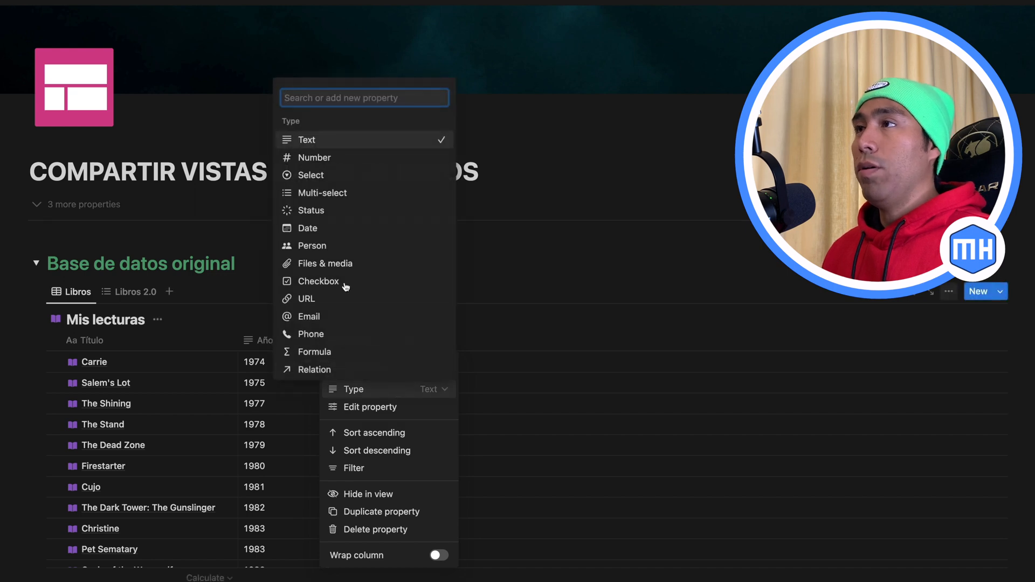
click(320, 159)
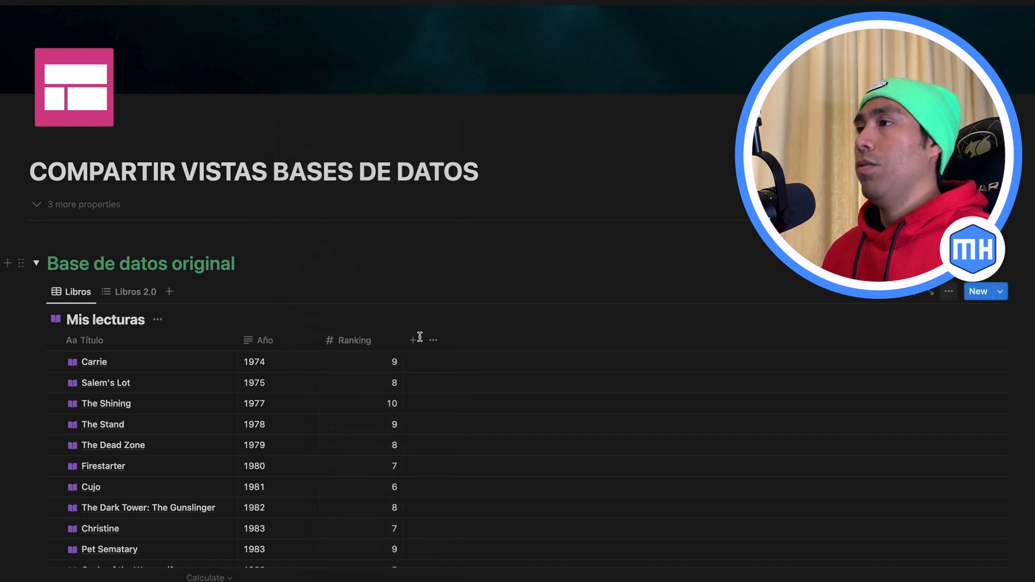
Step: Filter the original database's Libros 2.0 view to Ranking ≥ 5 and save the filter for everyone
click(134, 297)
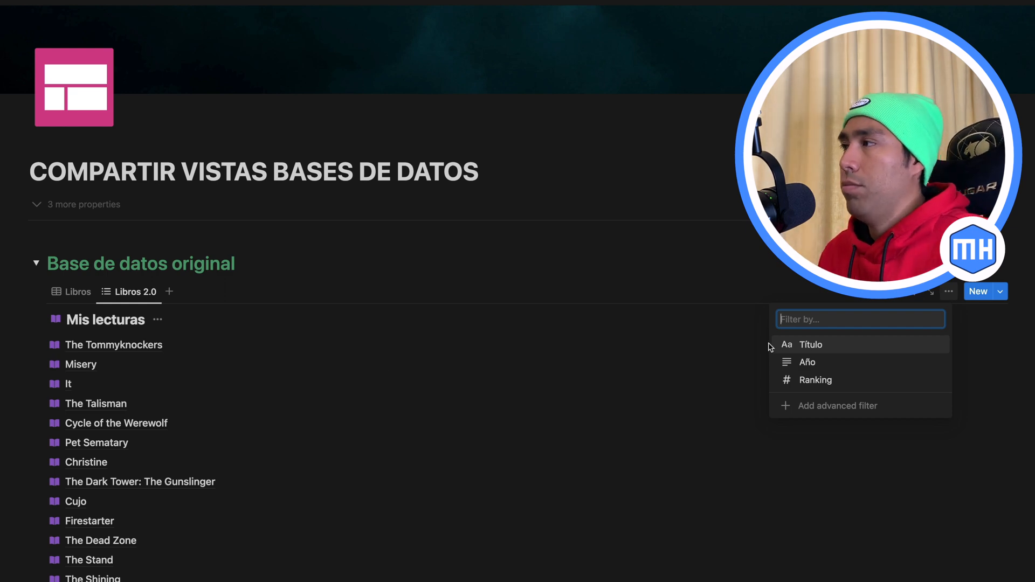
click(828, 380)
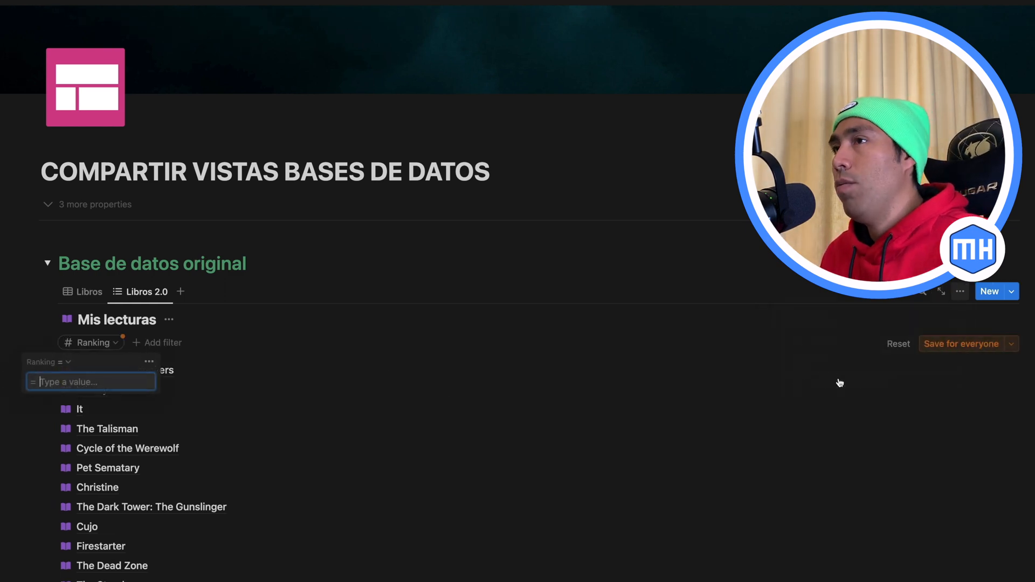
click(64, 366)
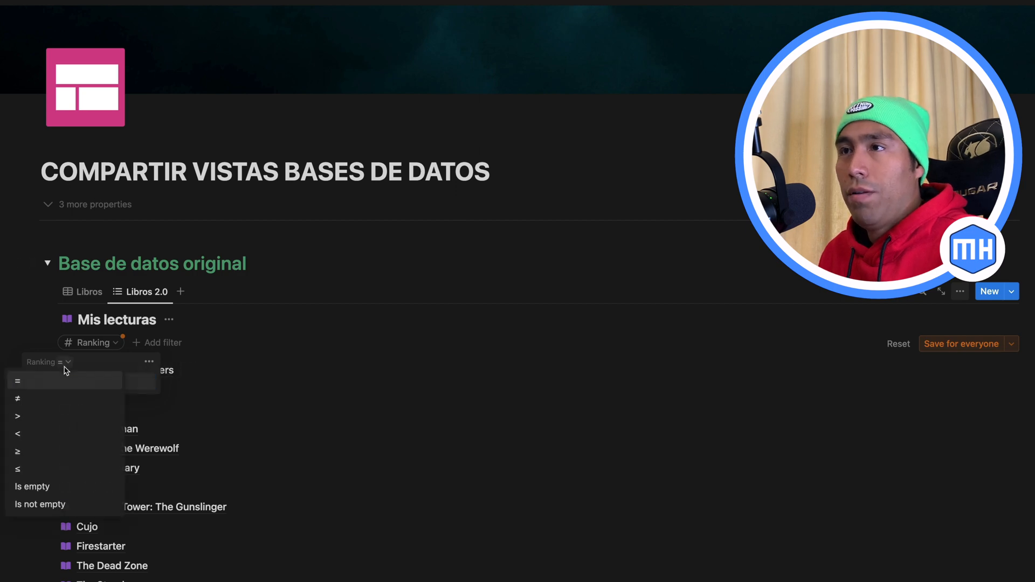
click(33, 454)
text(5)
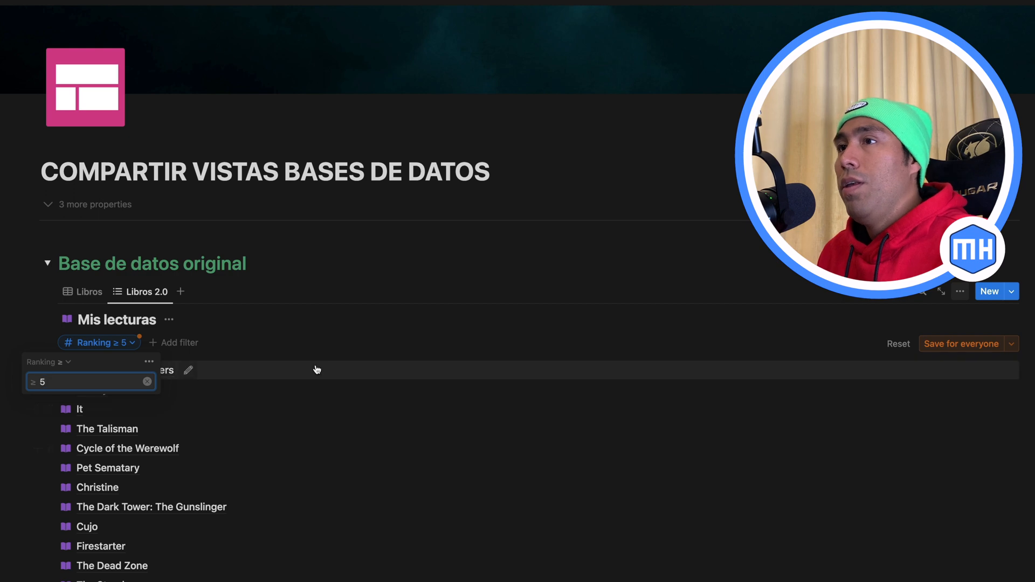
click(946, 344)
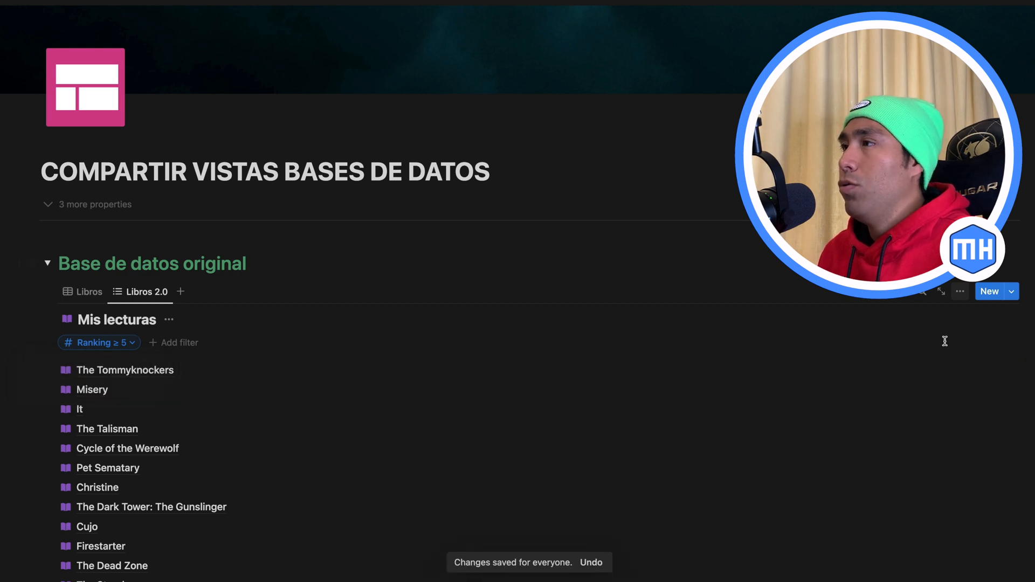
Step: Show the Ranking property in the original database's Libros 2.0 list view
scroll(807, 362, down, 3)
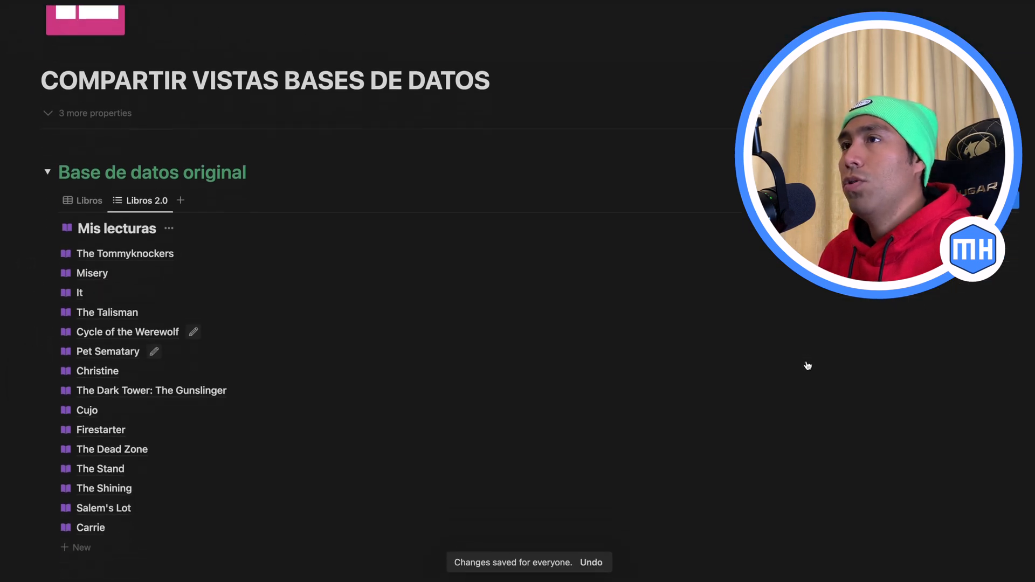
scroll(807, 366, up, 1)
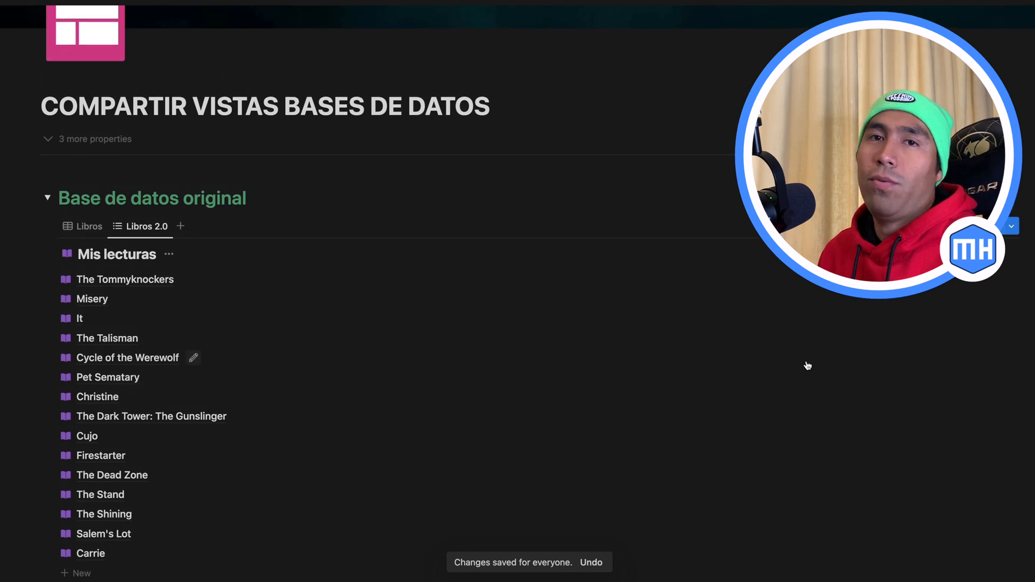
scroll(807, 364, up, 2)
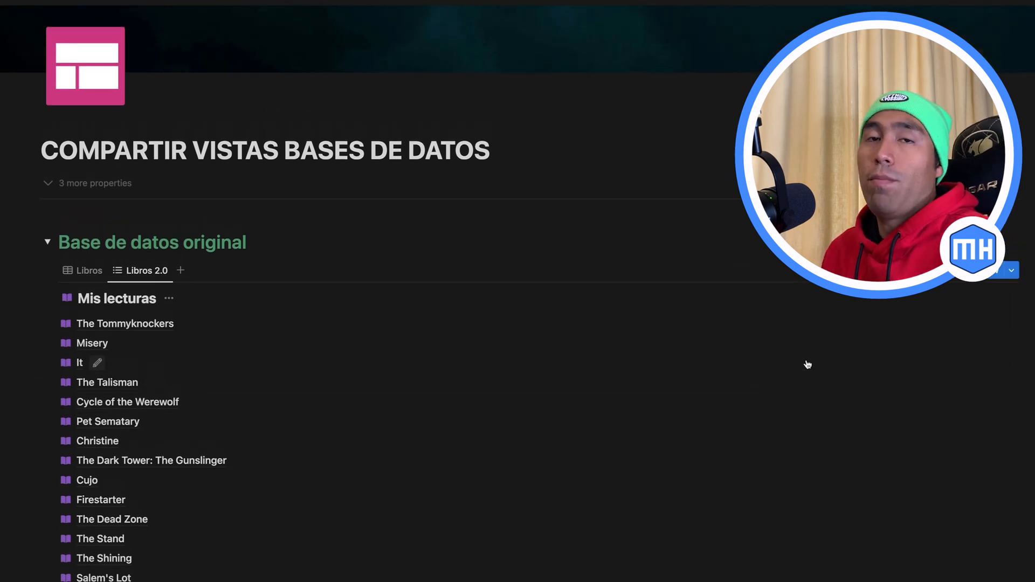
click(949, 270)
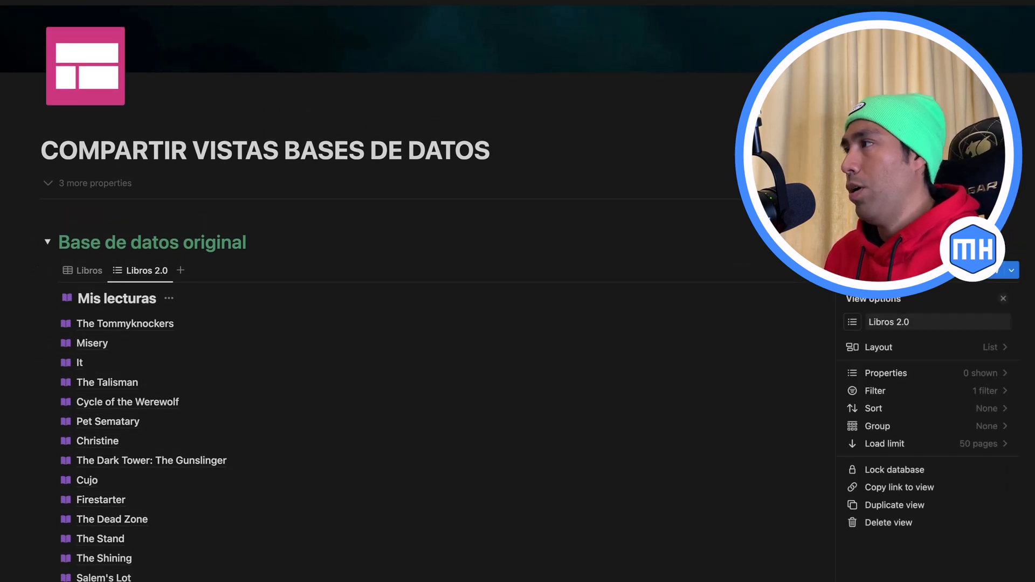
click(932, 375)
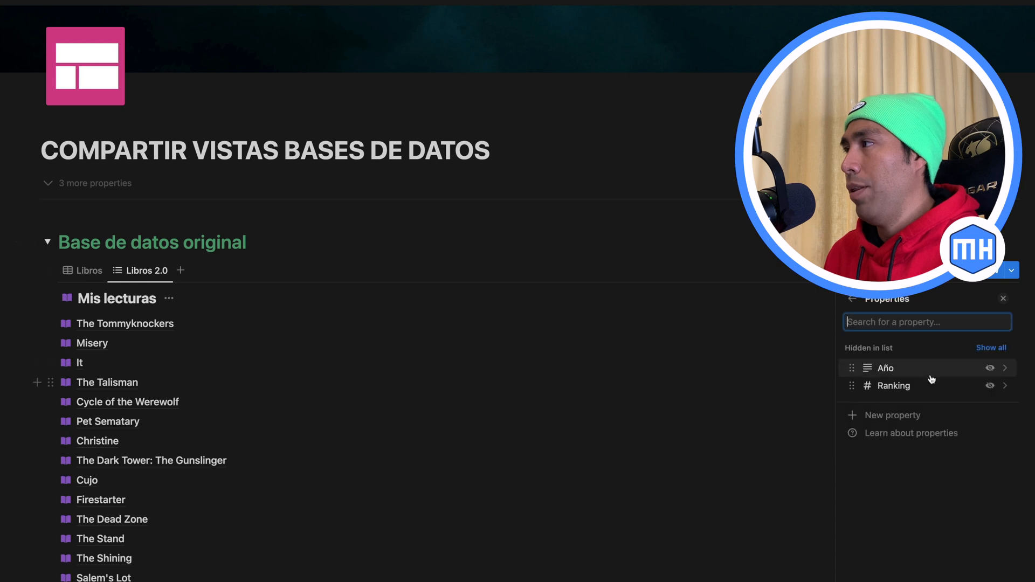
click(990, 385)
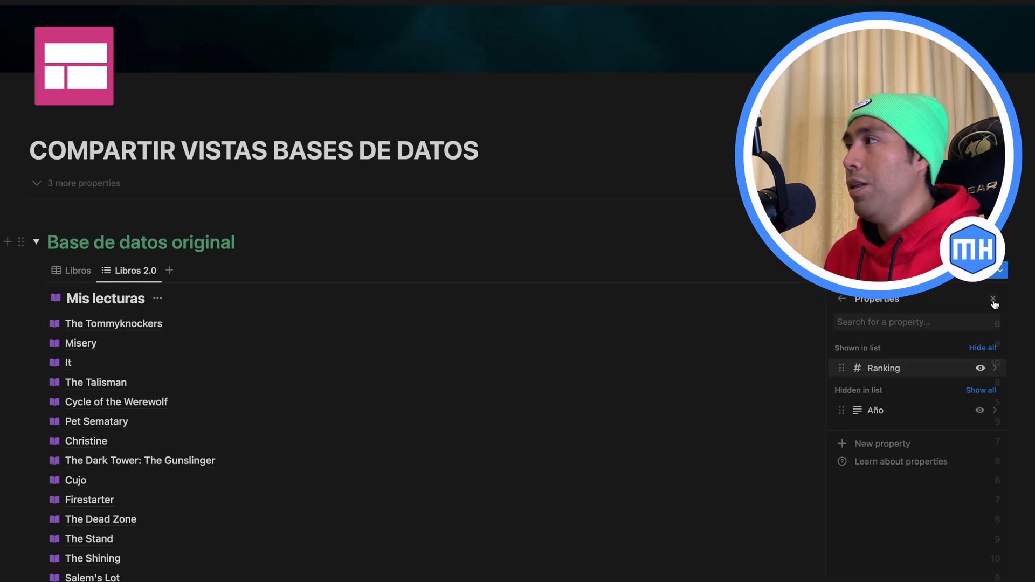
click(1004, 300)
scroll(985, 424, down, 2)
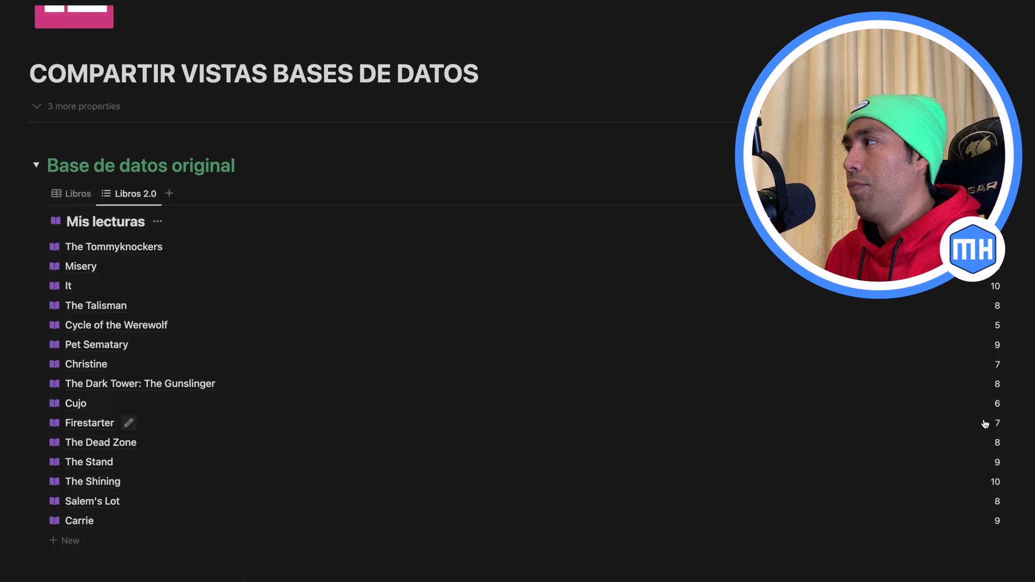
scroll(975, 419, up, 1)
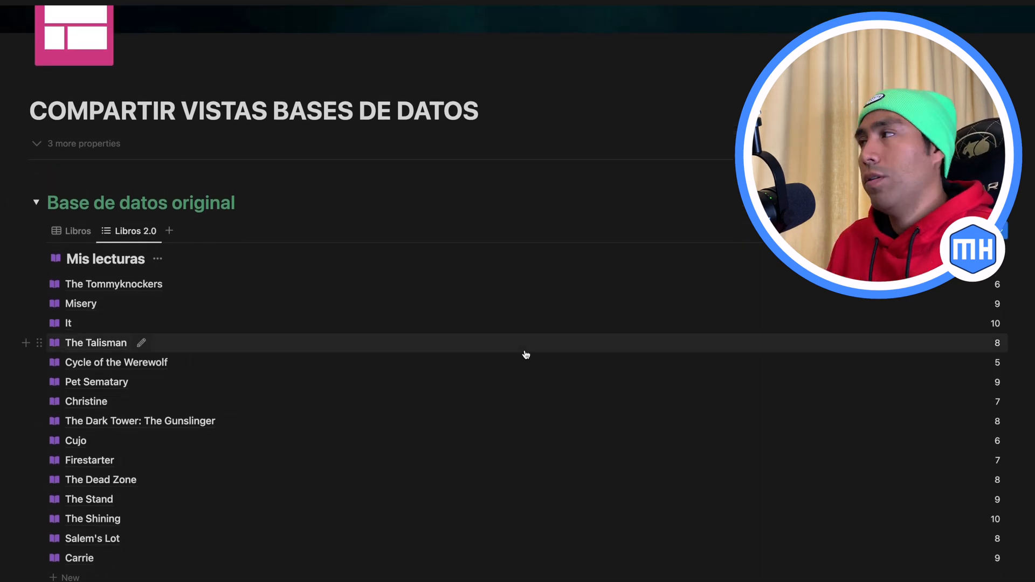
Step: Add a linked view of the Mis lecturas database under "Link a base de datos original", copying the existing Libros 2.0 view
scroll(526, 354, down, 5)
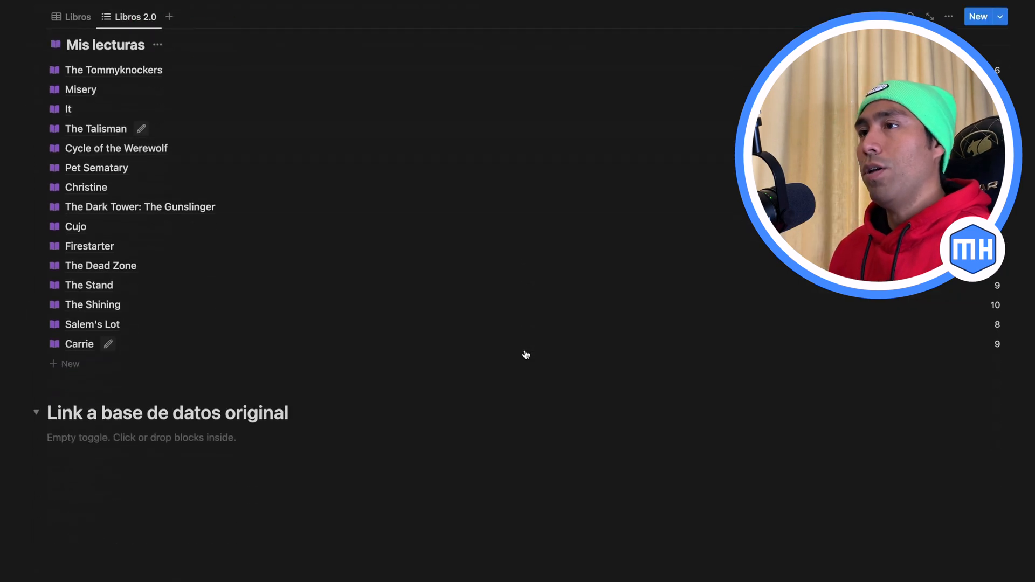
click(173, 408)
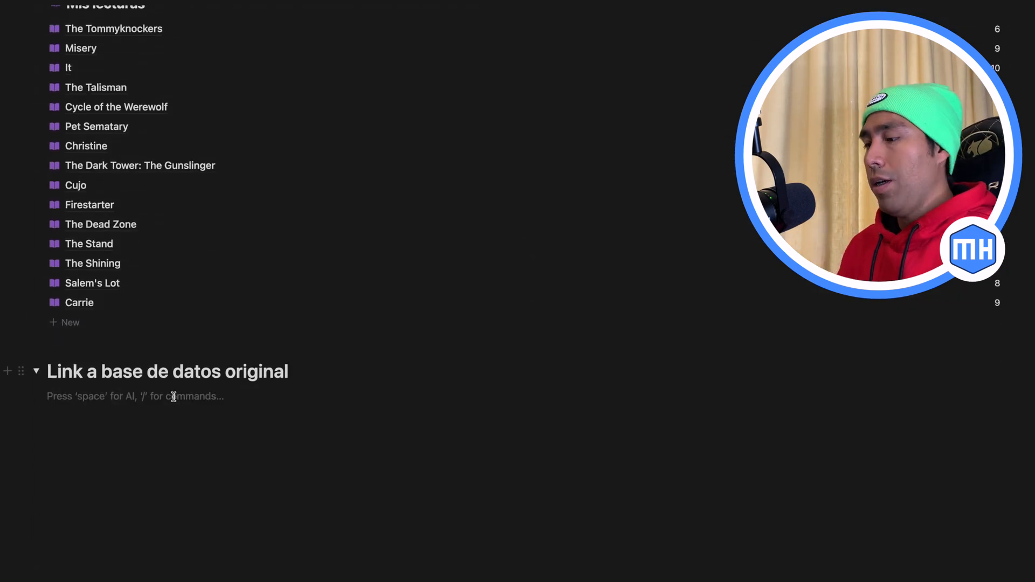
text(/cr)
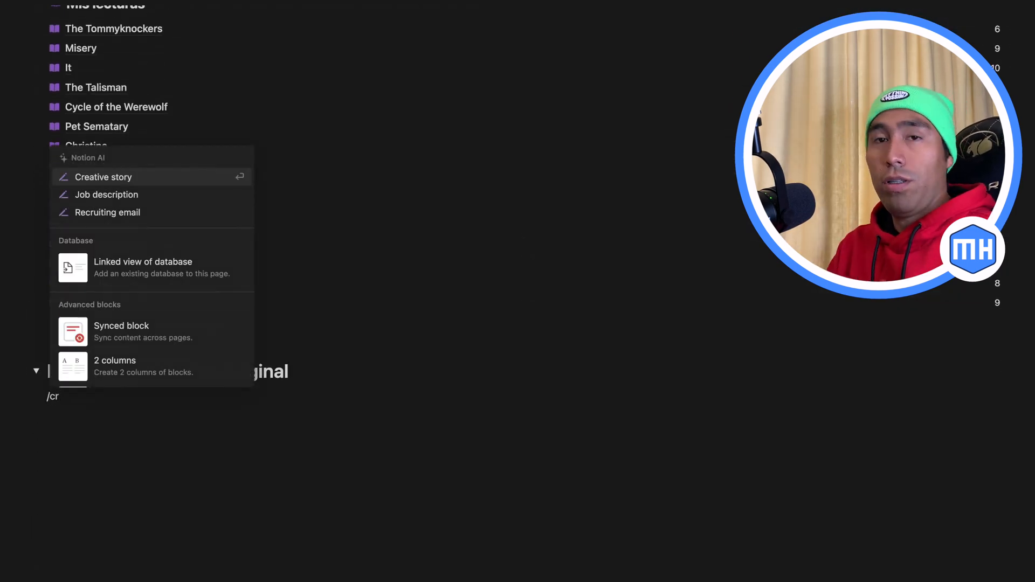
click(130, 264)
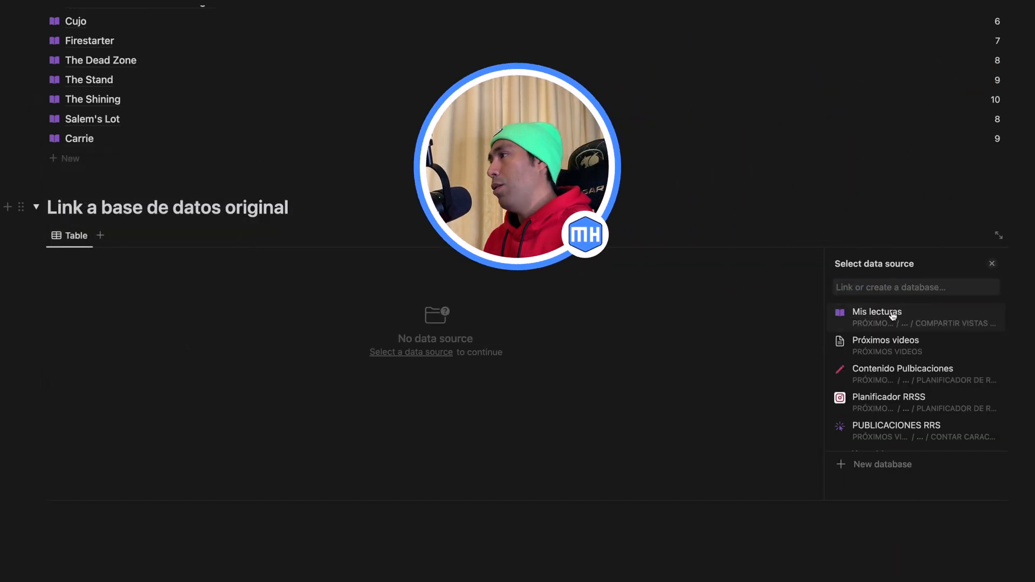
click(893, 316)
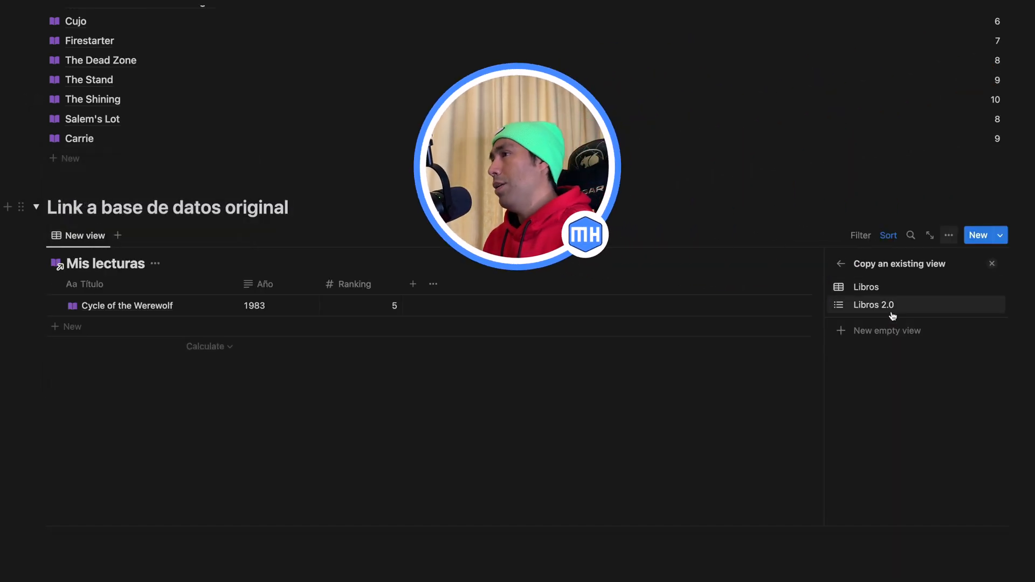
click(862, 305)
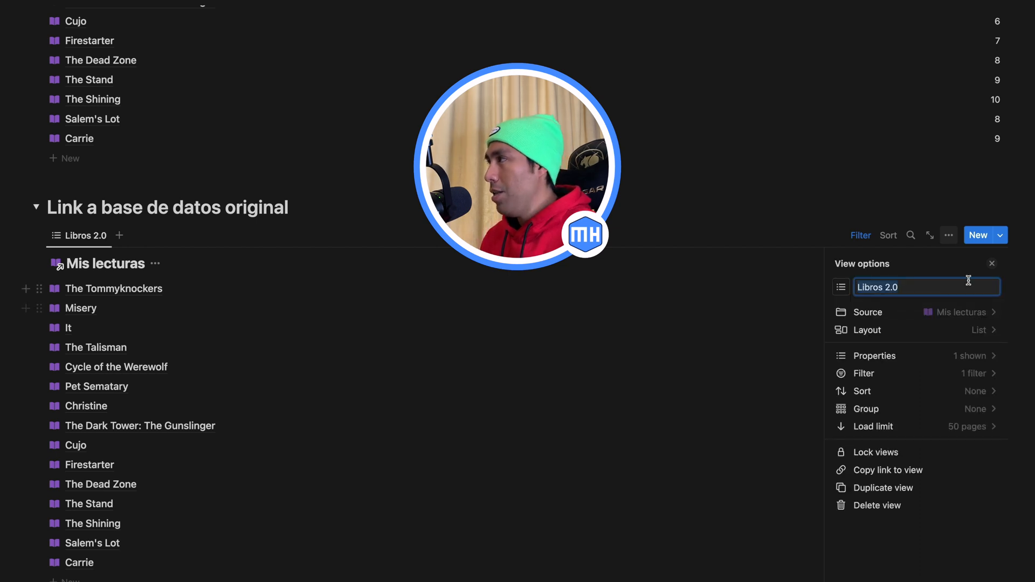
click(991, 269)
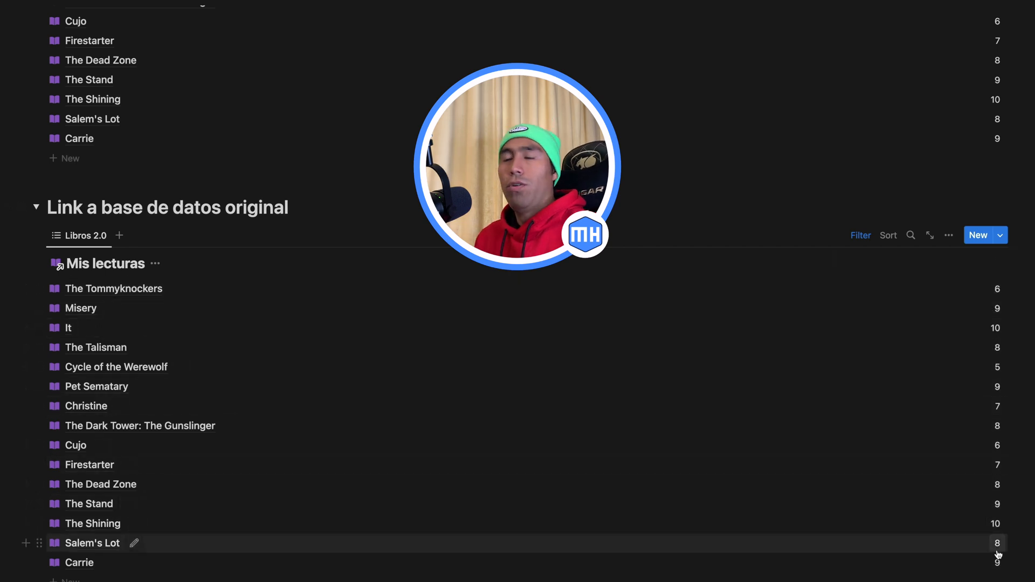
click(861, 236)
click(861, 237)
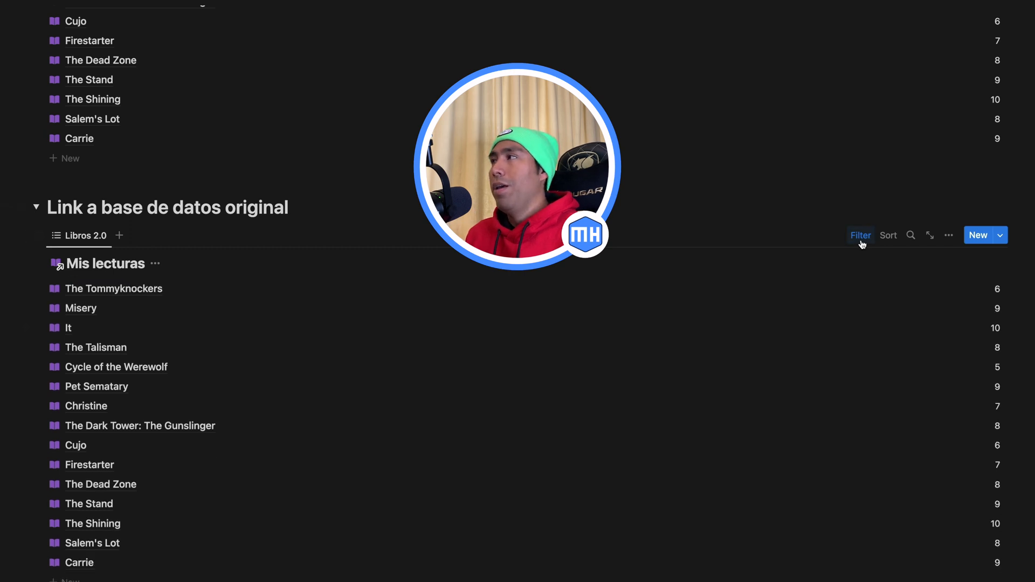
Step: Rename the linked database's view as Libros 3.0 and show its Año property
click(85, 240)
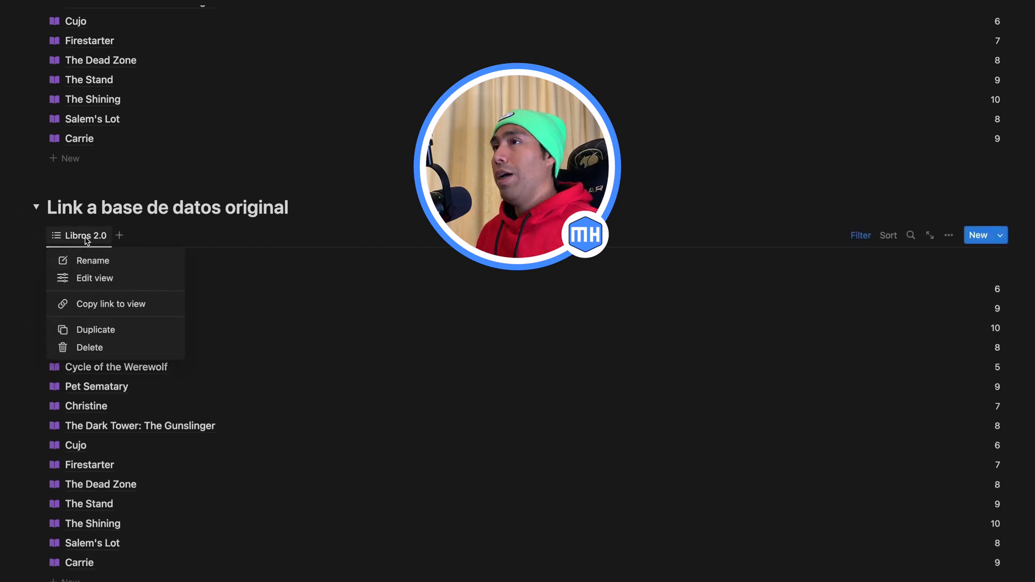
click(108, 264)
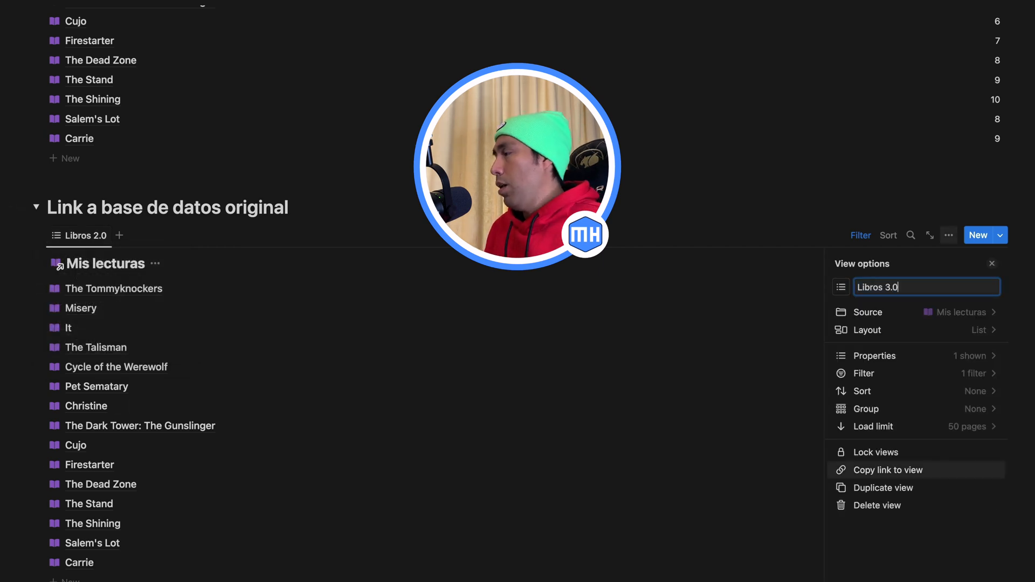
click(991, 356)
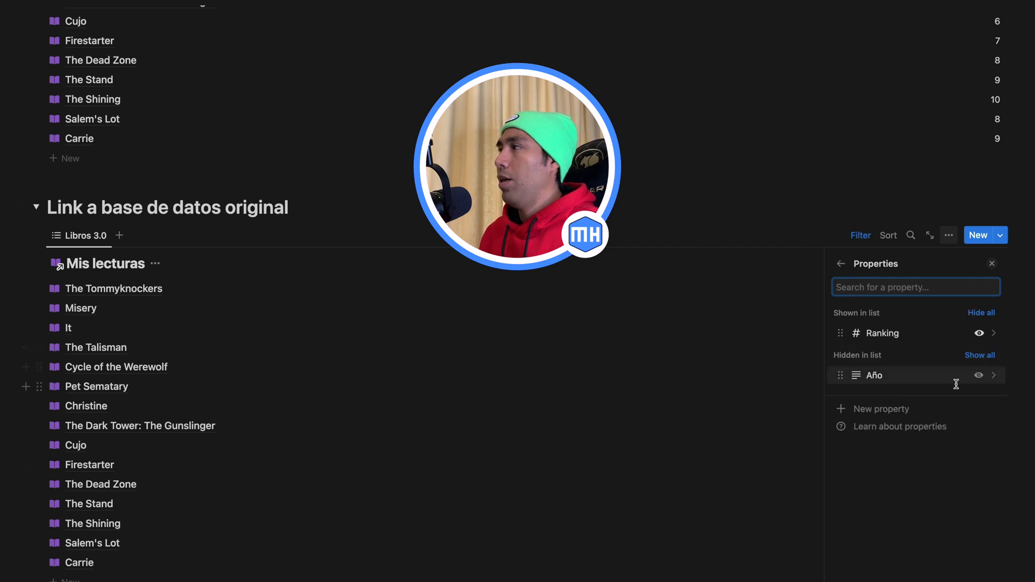
click(979, 375)
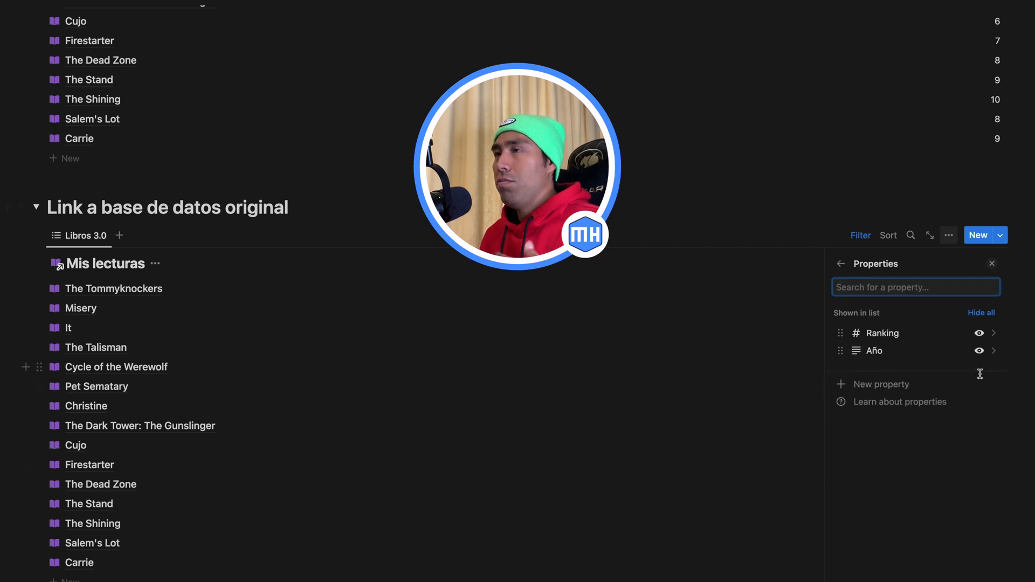
click(991, 263)
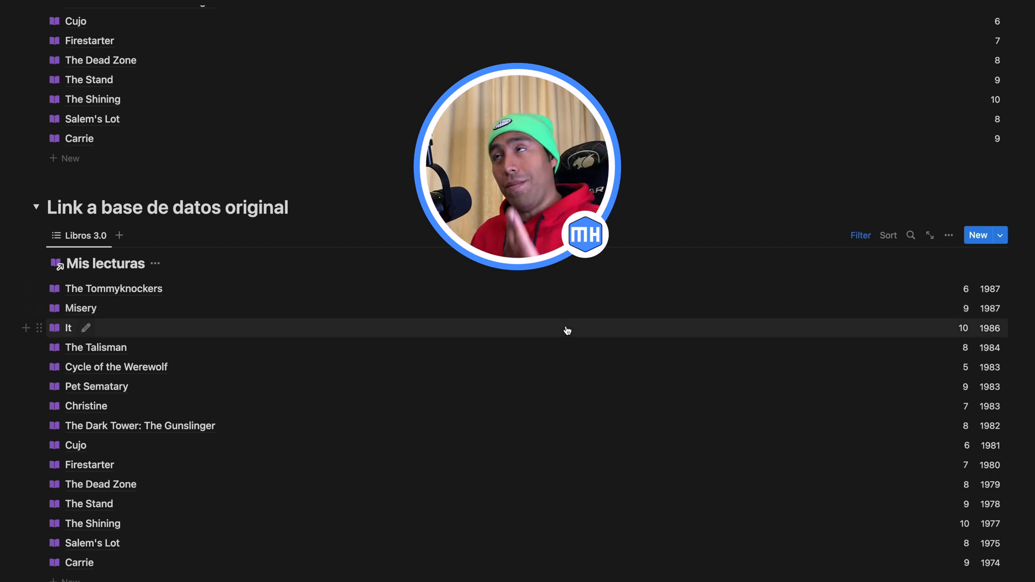
Step: Compare the original database's Libros 2.0 view with the linked database's Libros 3.0 view
scroll(566, 330, up, 10)
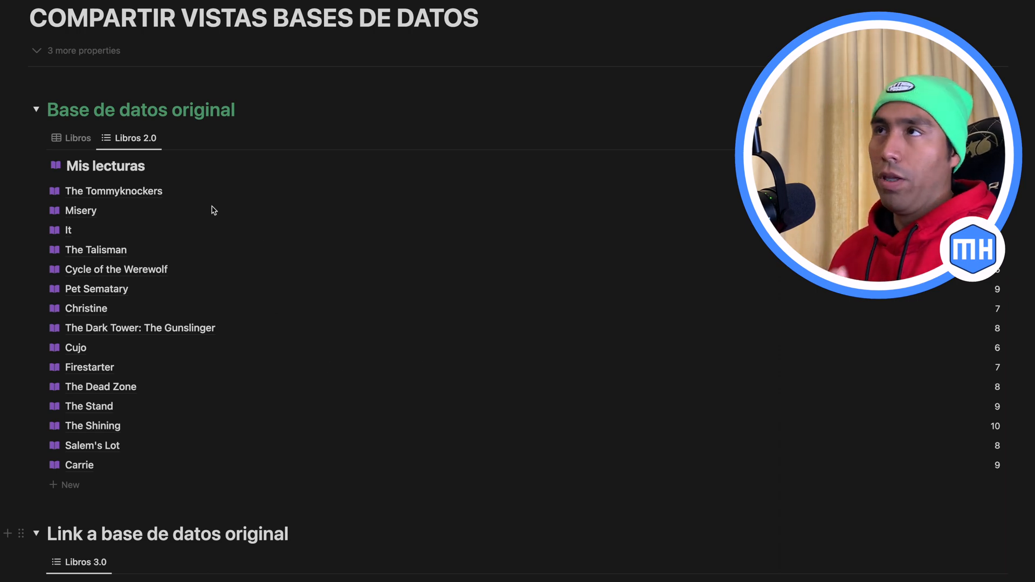
scroll(286, 289, down, 3)
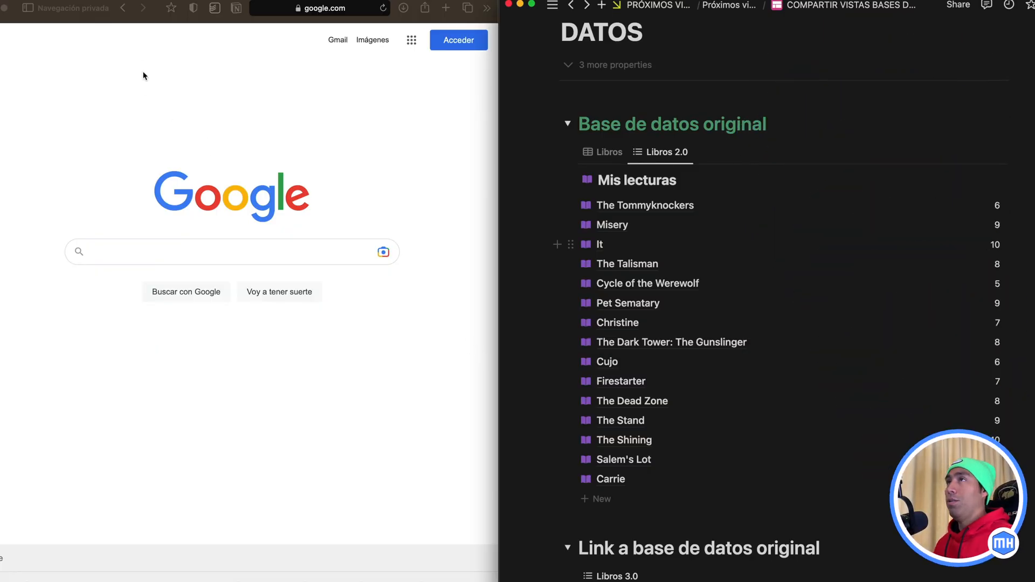
click(136, 46)
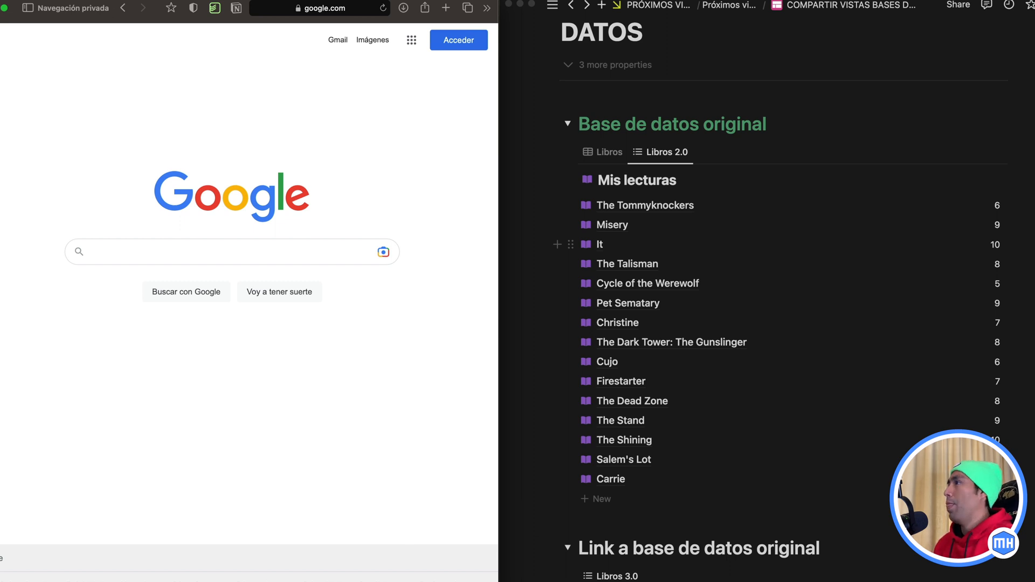
scroll(765, 328, down, 1)
scroll(765, 328, down, 5)
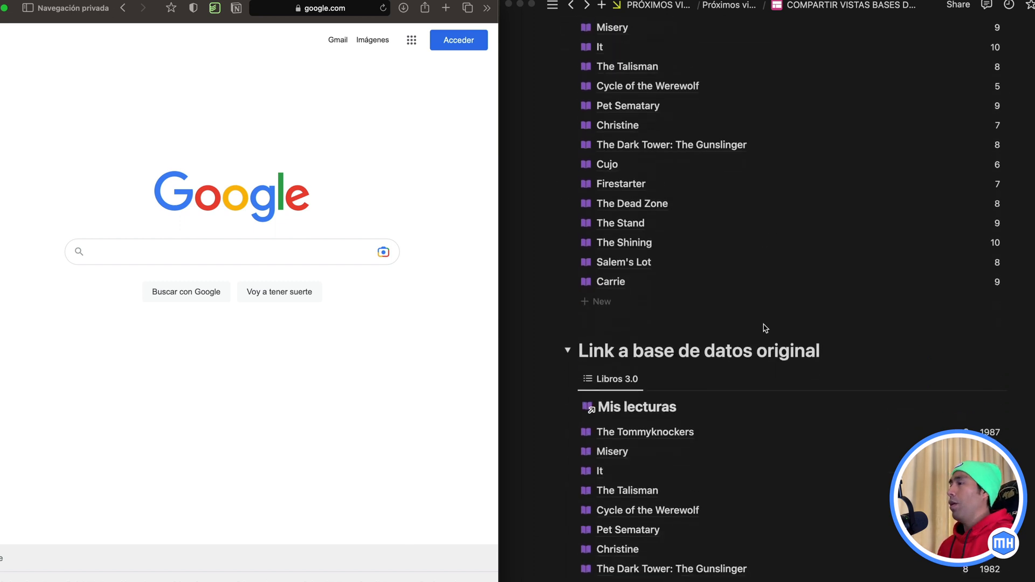
click(691, 410)
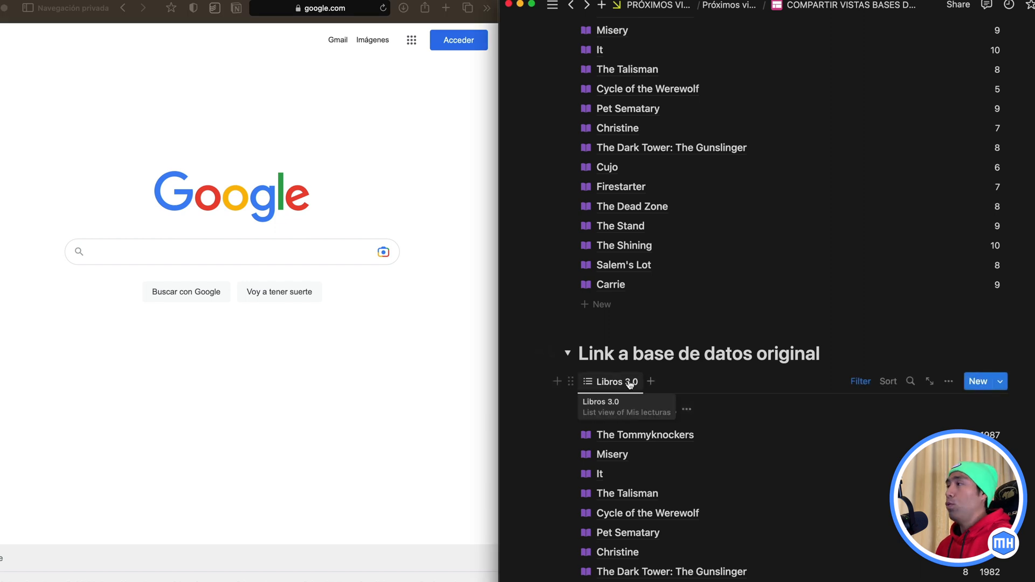
scroll(672, 337, up, 1)
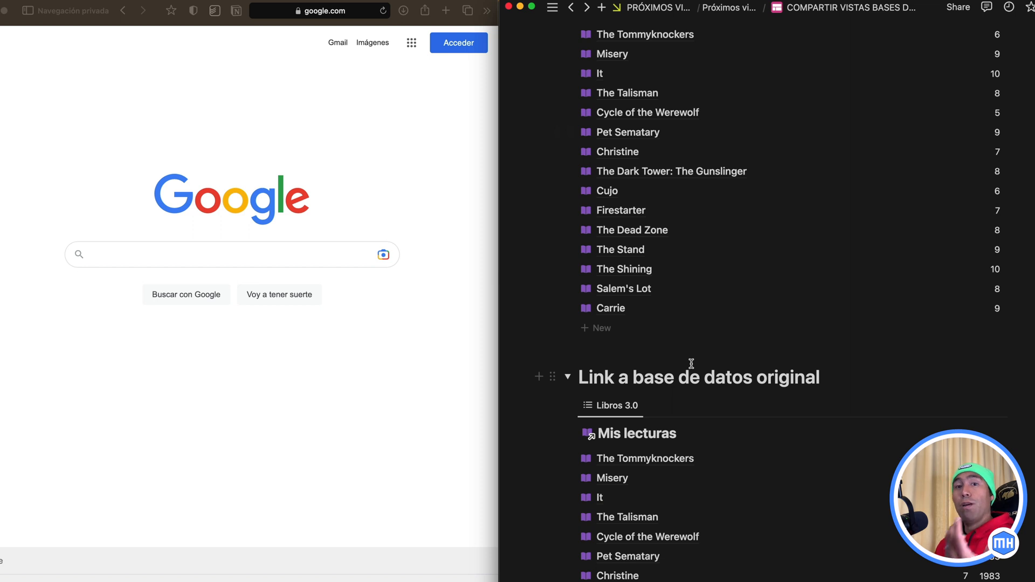
scroll(691, 518, up, 10)
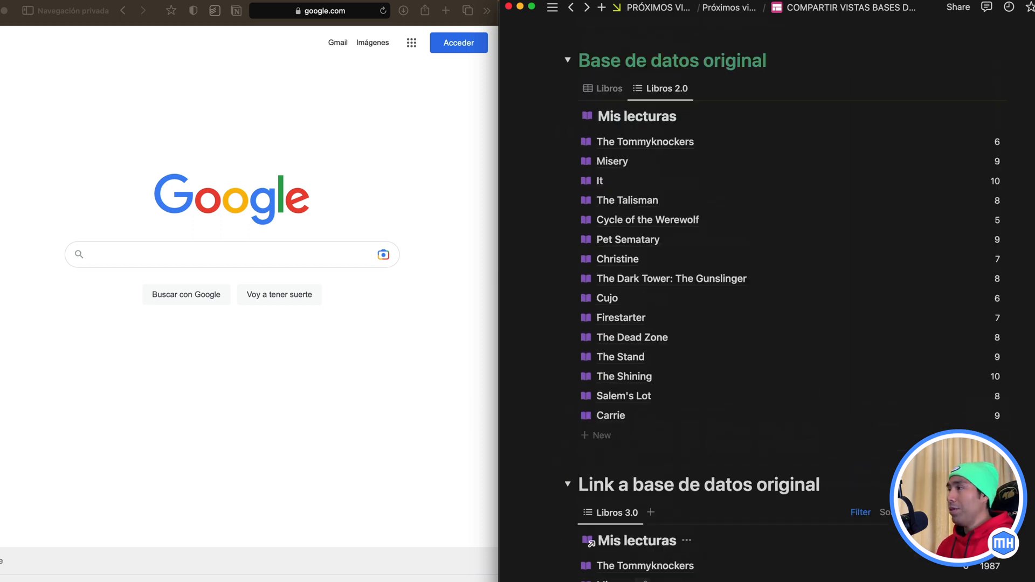
Step: Check the sharing options of the COMPARTIR VISTAS BASES DE DATOS page
scroll(787, 301, up, 2)
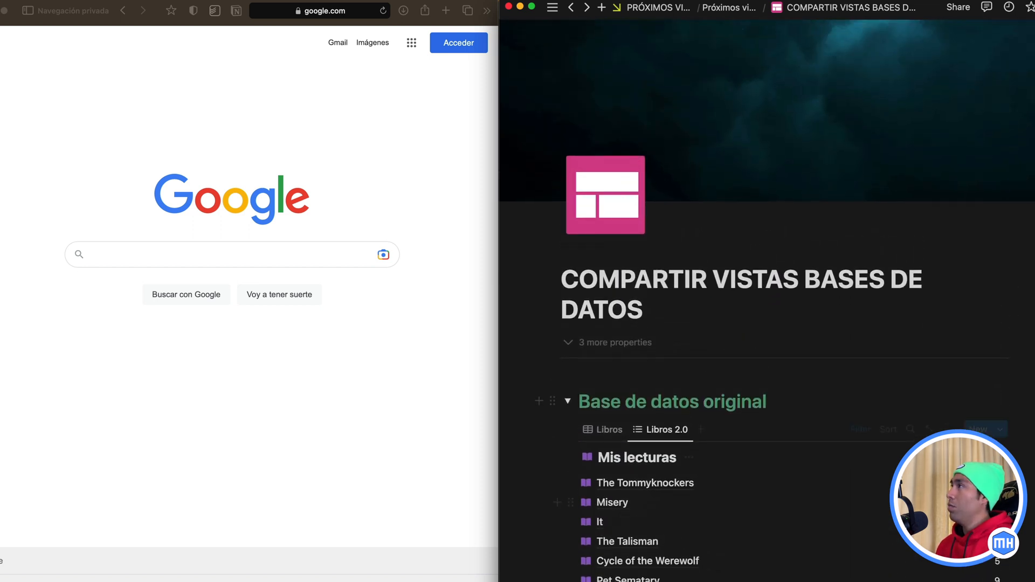
click(958, 10)
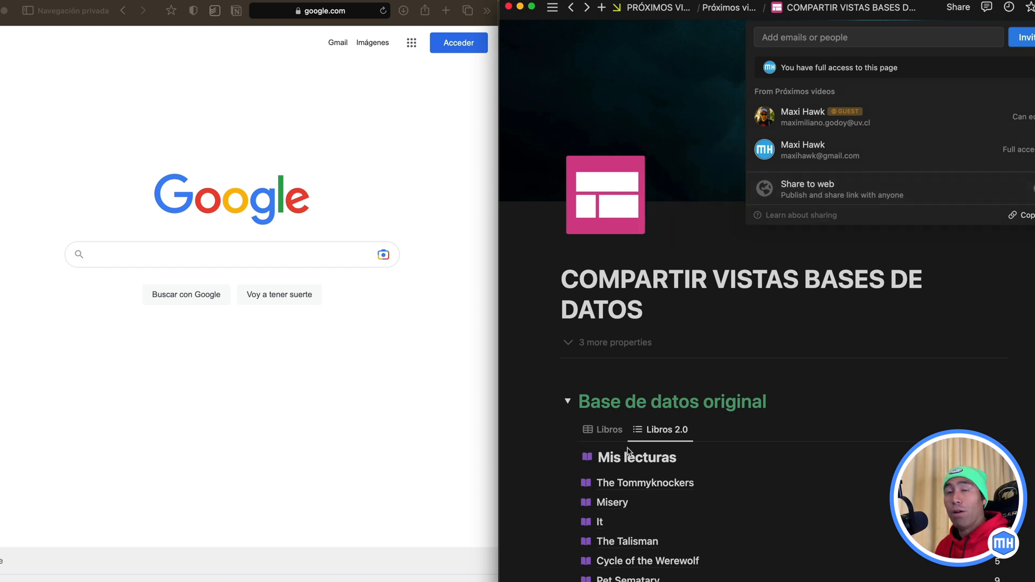
click(807, 320)
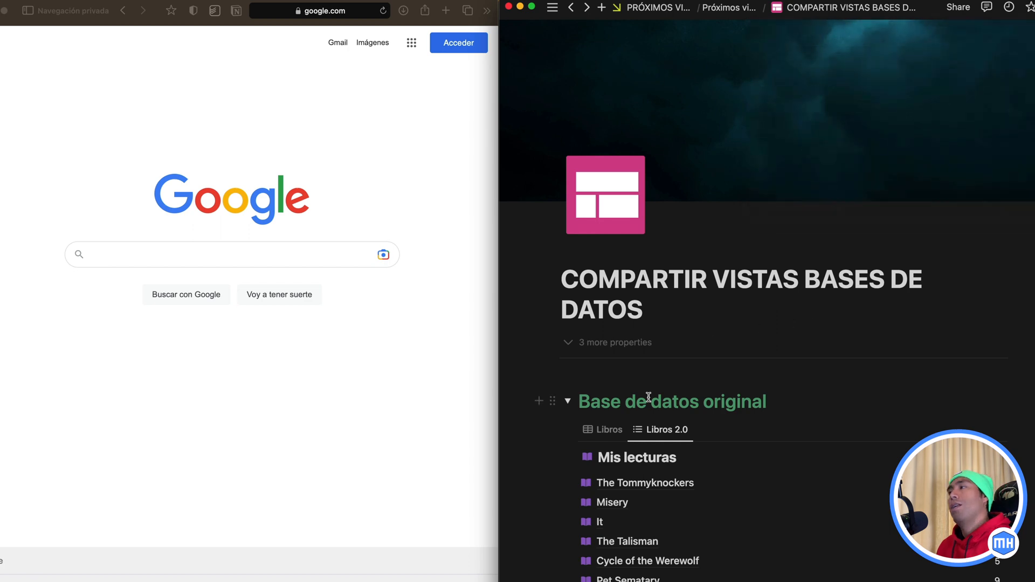
Step: Turn the linked Libros 3.0 database under "Link a base de datos original" into a page and open it
scroll(679, 417, down, 15)
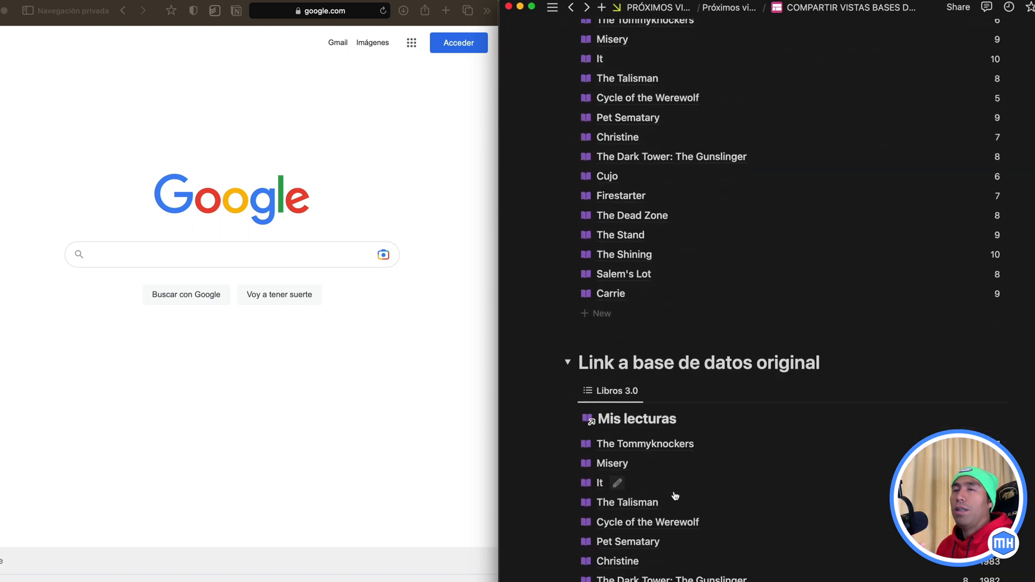
scroll(675, 496, up, 20)
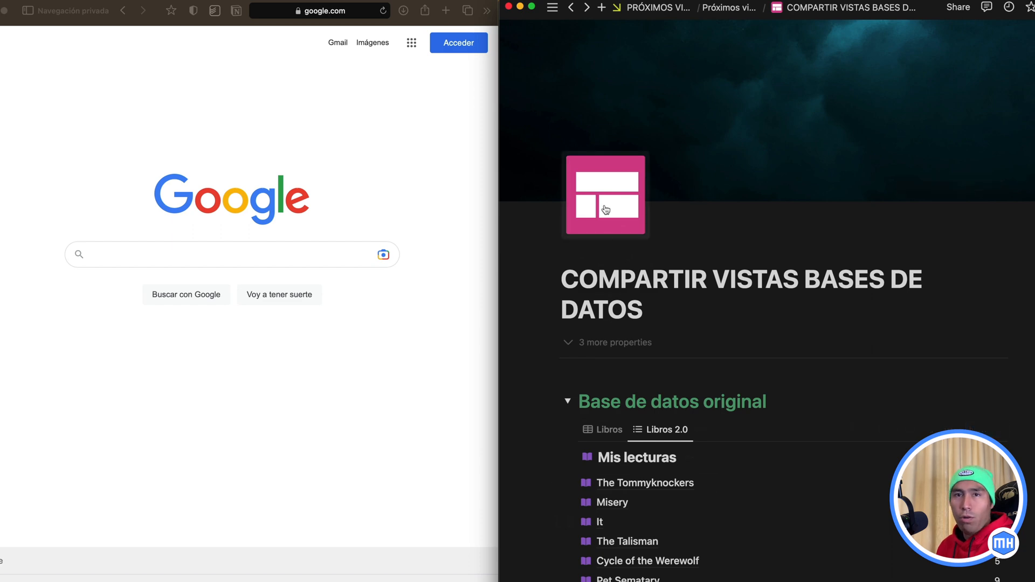
scroll(619, 388, down, 10)
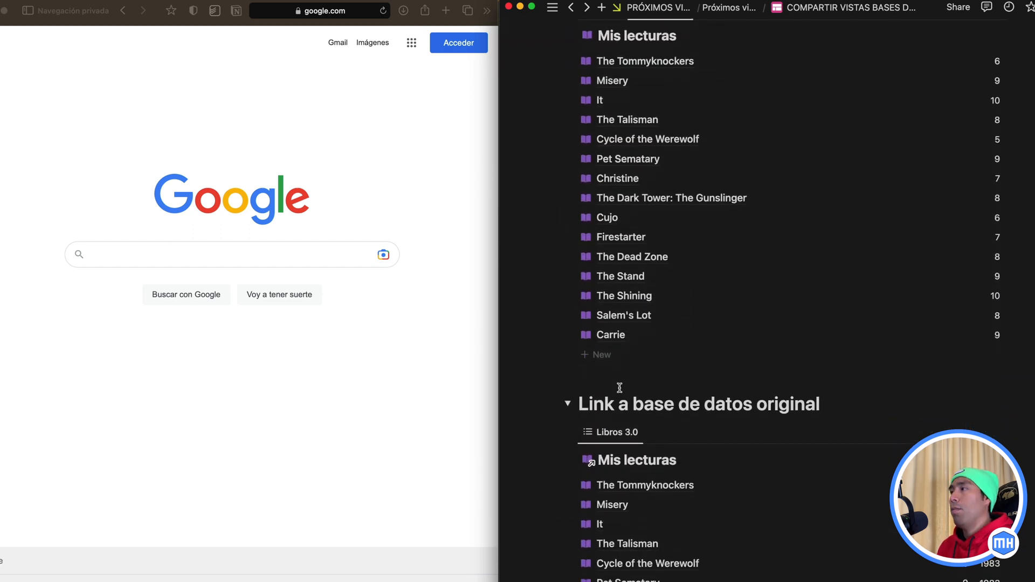
scroll(619, 388, down, 2)
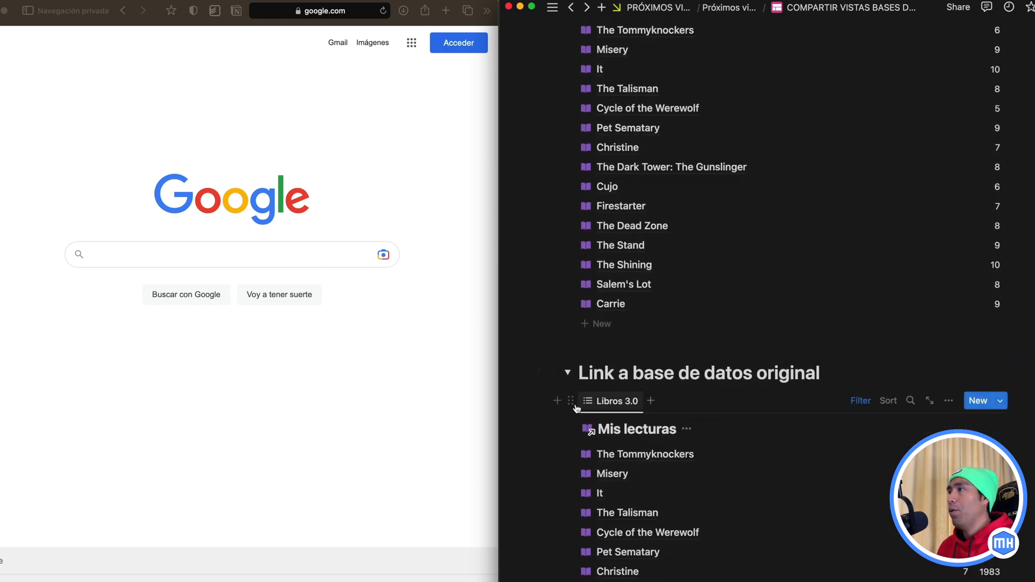
click(572, 401)
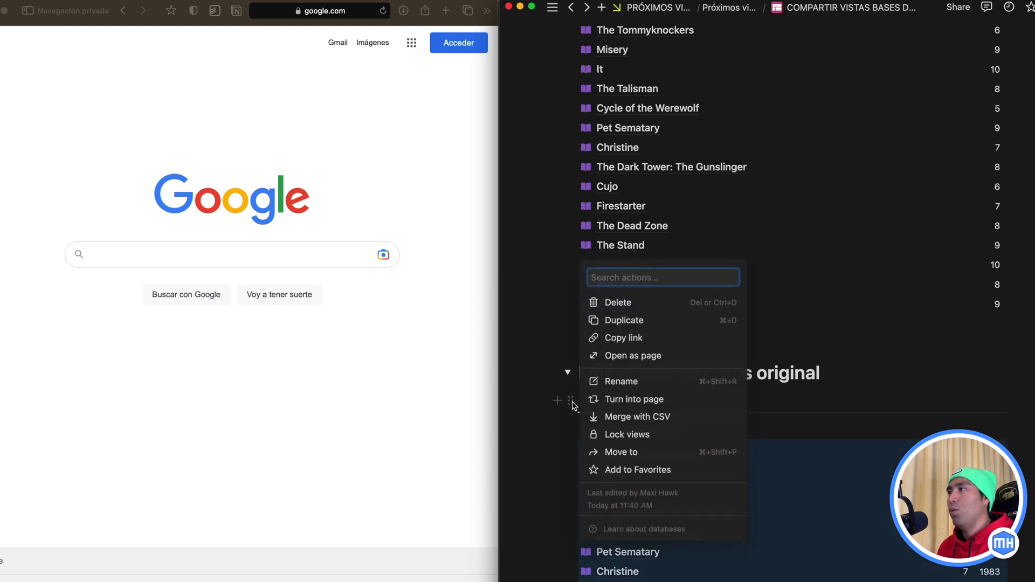
click(635, 400)
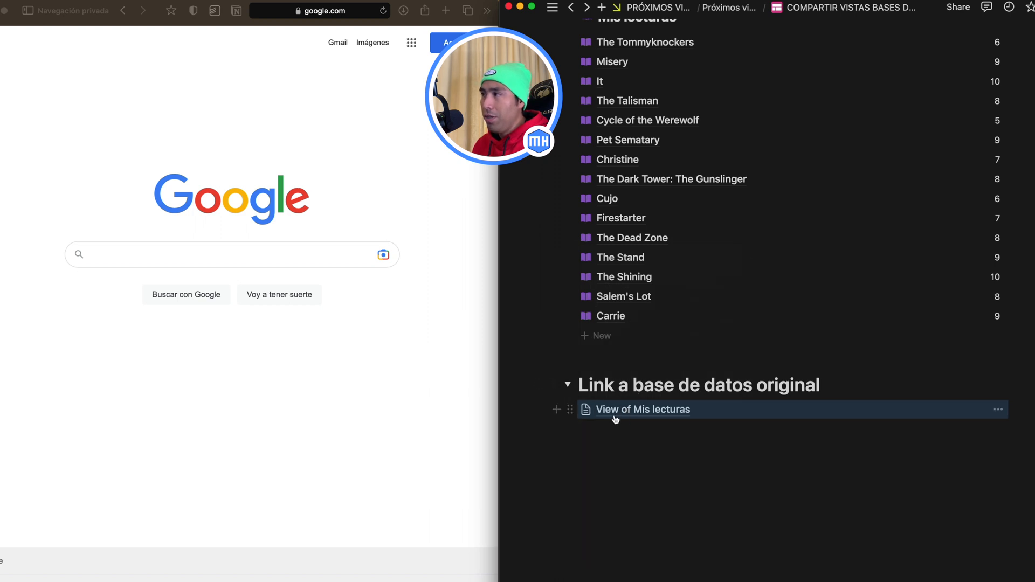
click(658, 411)
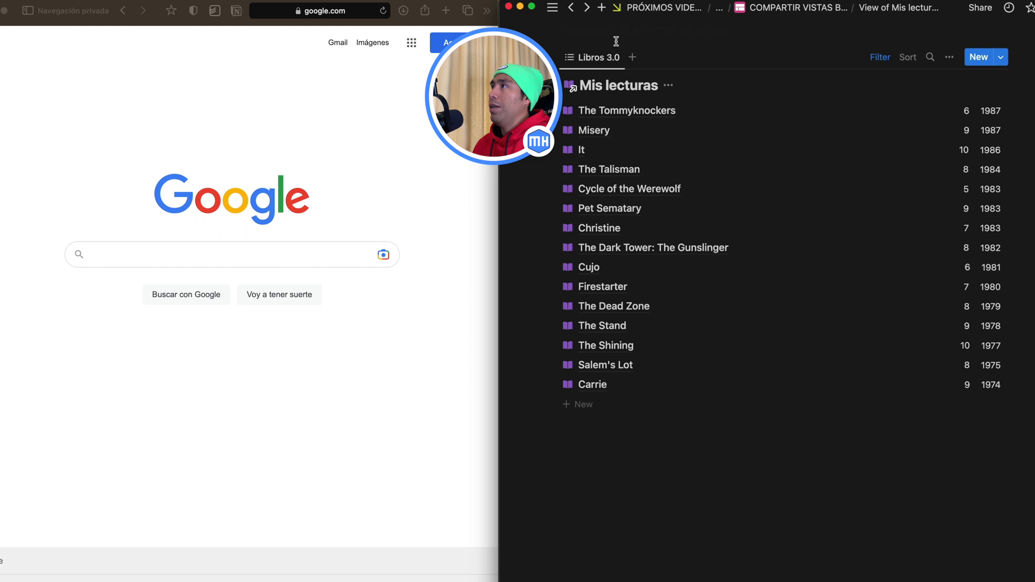
Step: Add the title MIS LECTURAS to the linked database's page
mouse_move(624, 36)
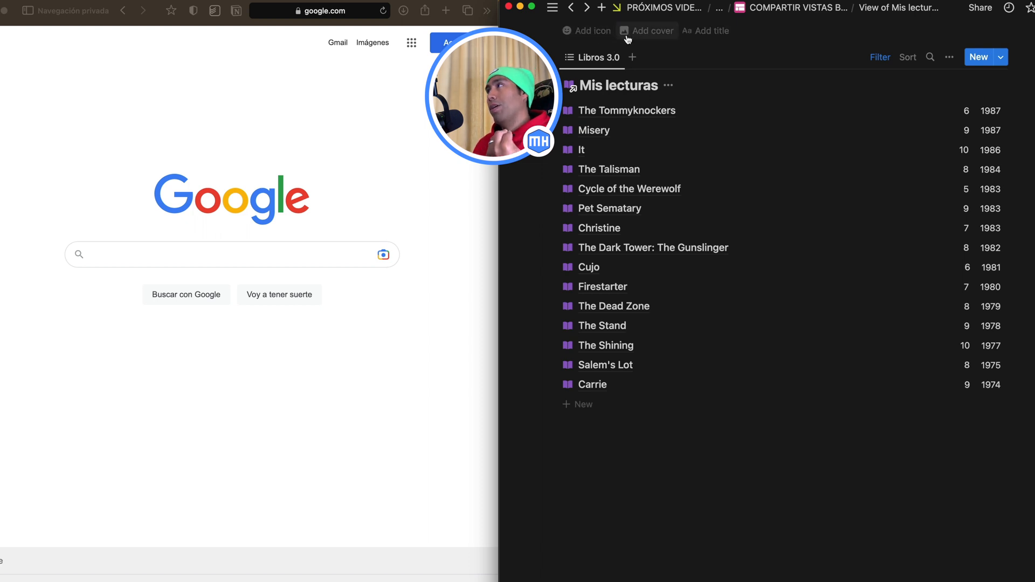
click(701, 33)
text(MIS LECTURAS)
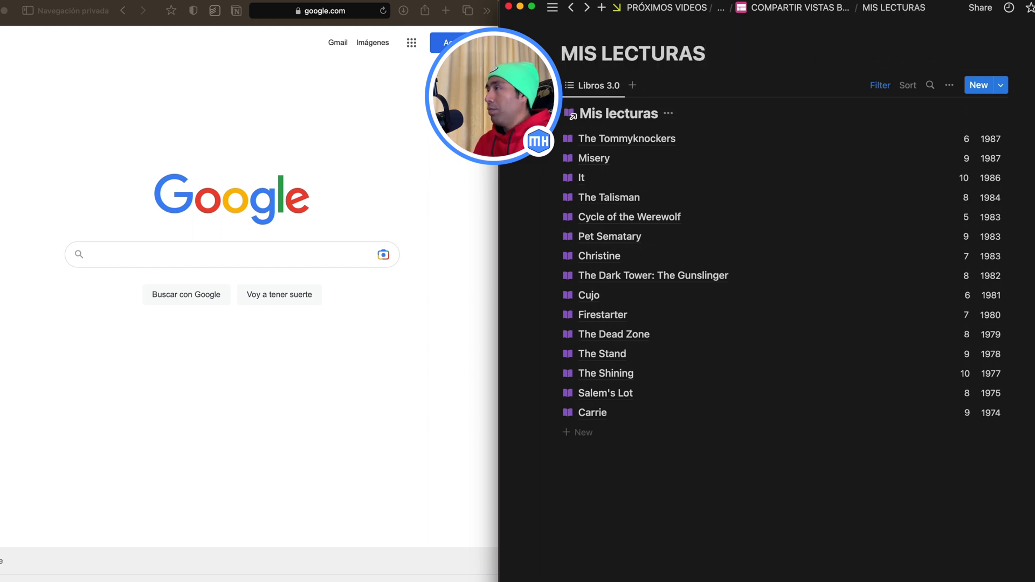
Step: Give the MIS LECTURAS page a stack-of-books emoji icon and add a cover image
click(583, 30)
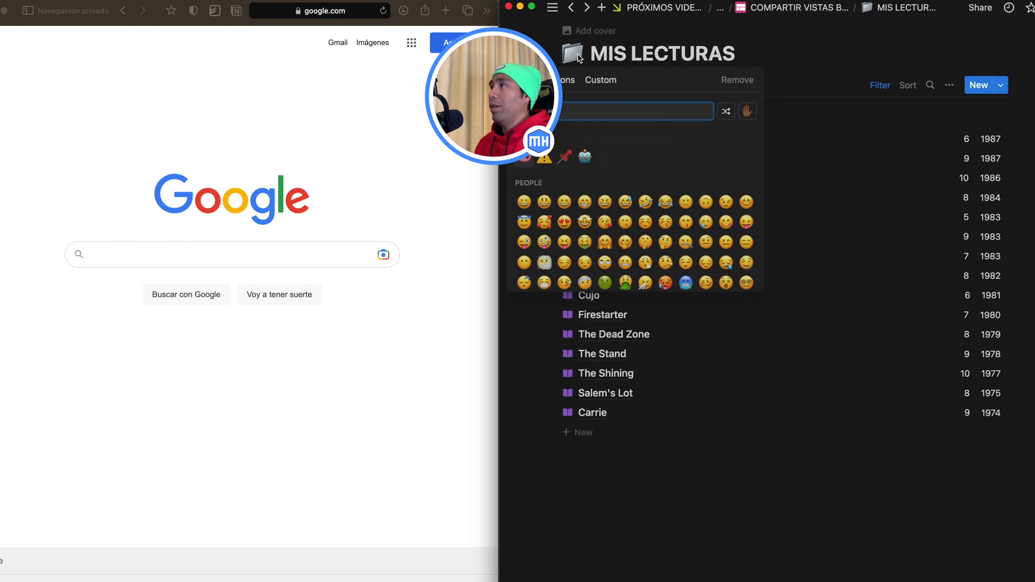
text(boo)
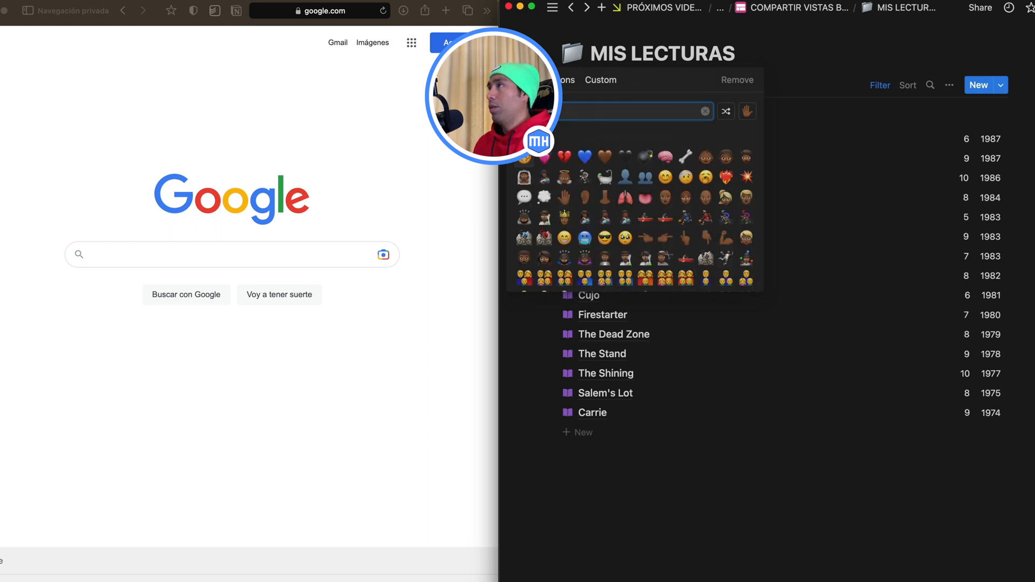
key(Return)
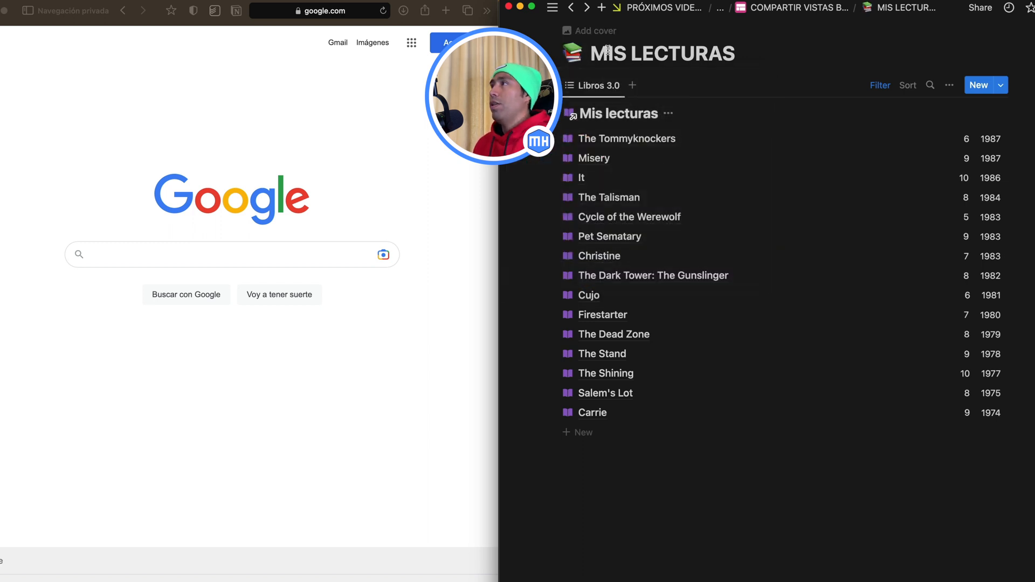
click(597, 31)
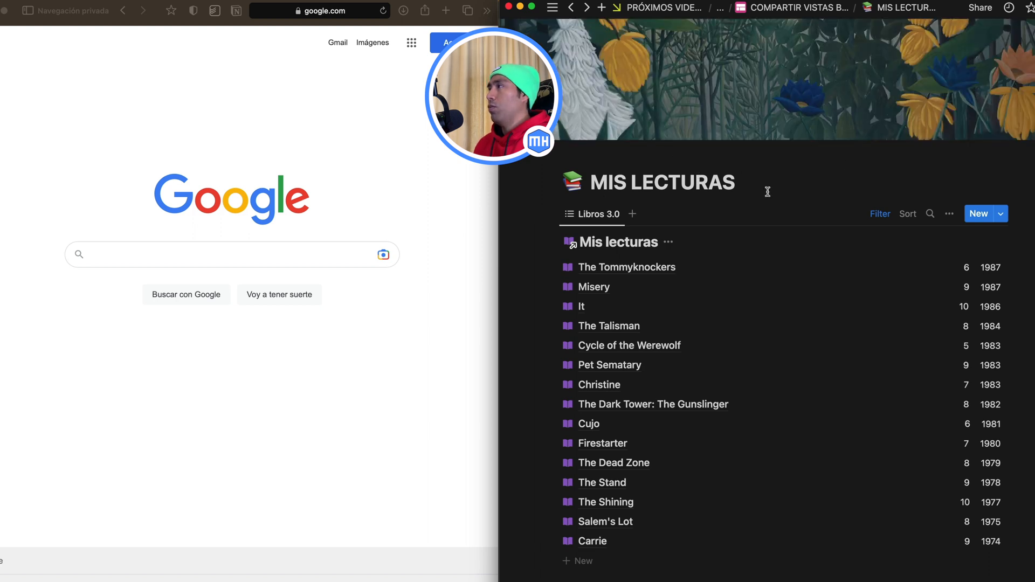
Step: Share the MIS LECTURAS page to the web with duplication as template disabled, and copy its web link
click(979, 9)
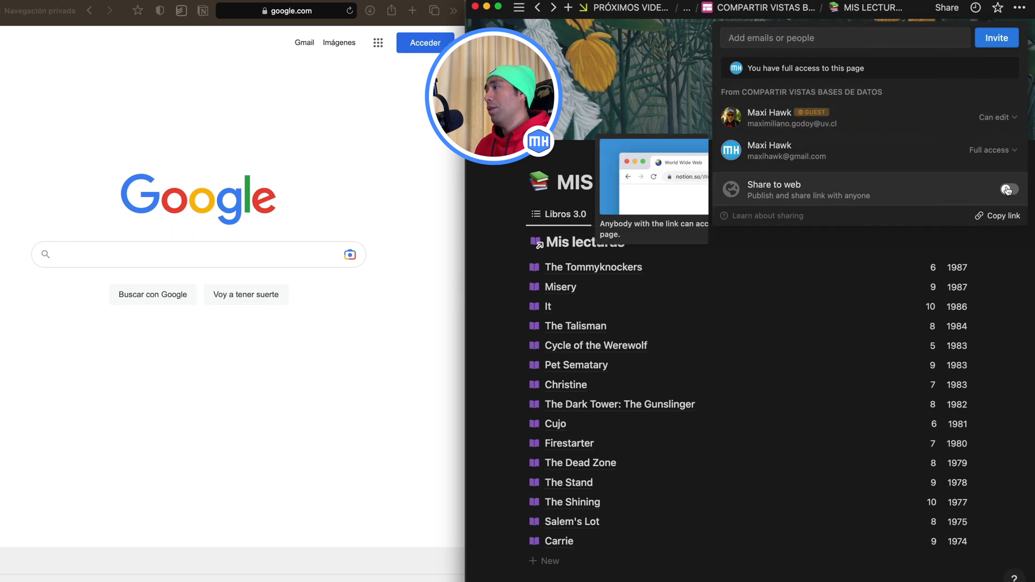
click(1007, 190)
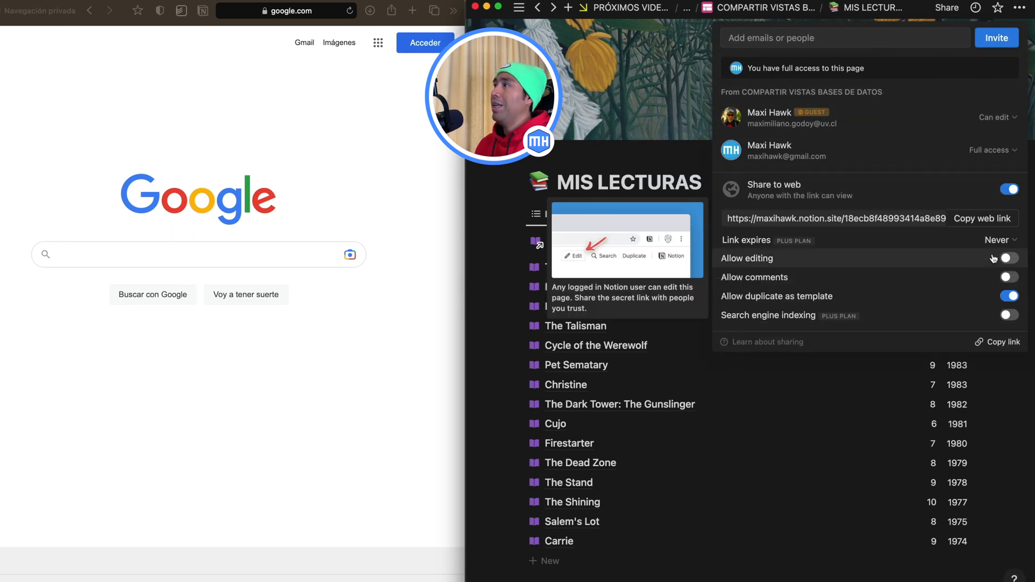
mouse_move(1004, 295)
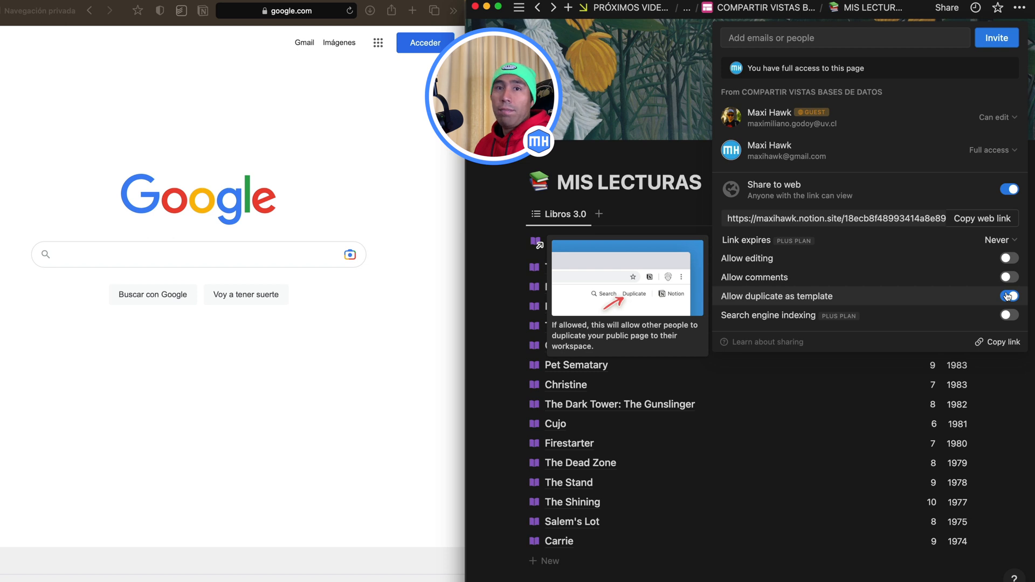
click(1007, 296)
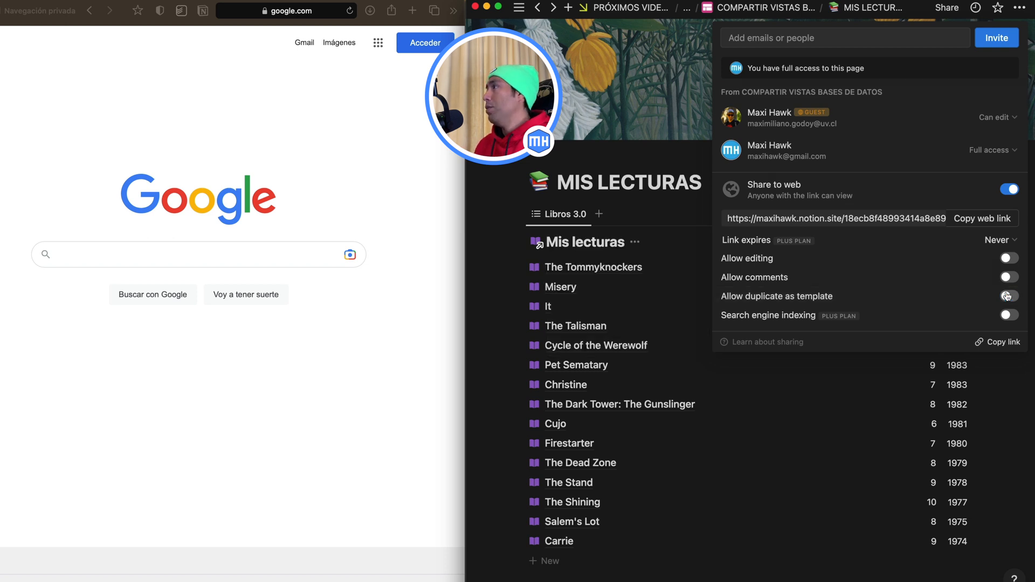
click(983, 220)
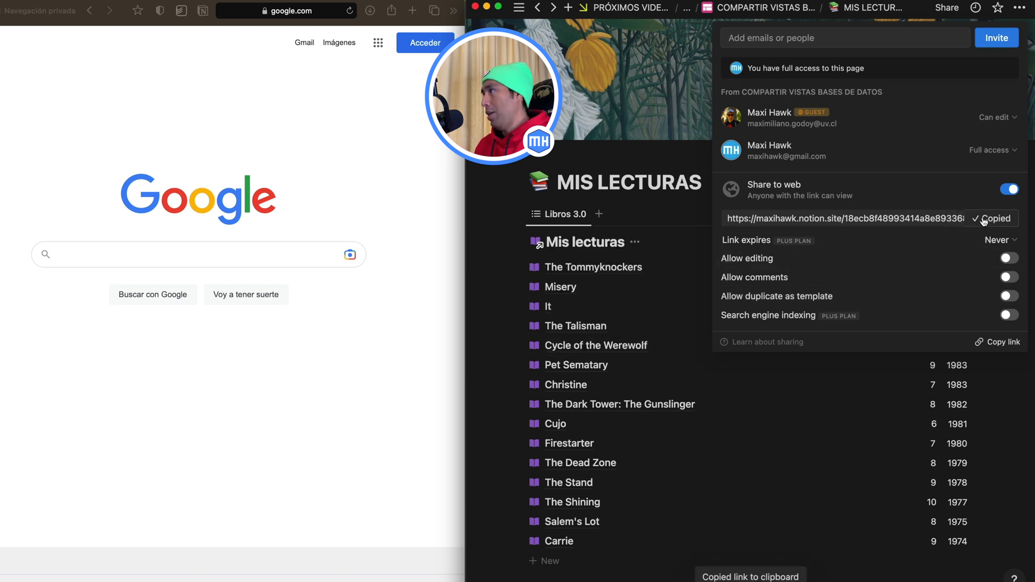
click(850, 413)
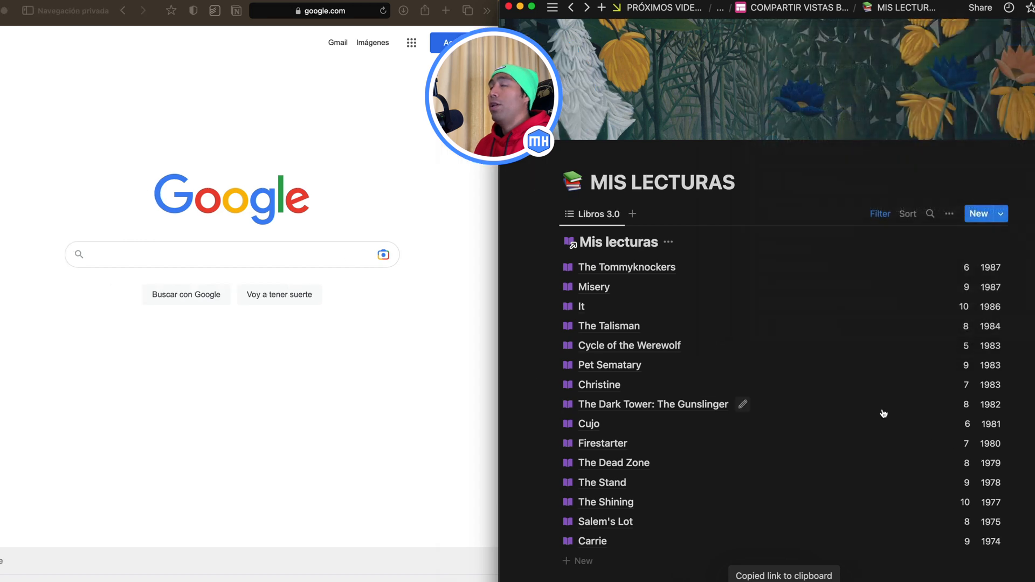
Step: Switch to the private browser window and load the copied web link of the MIS LECTURAS page
click(277, 11)
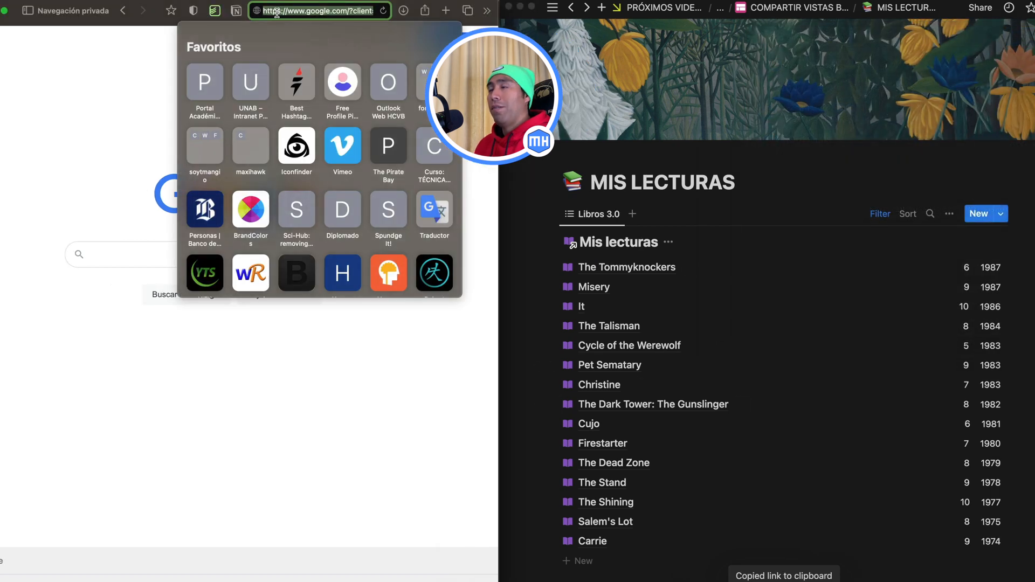
key(super+v)
key(Return)
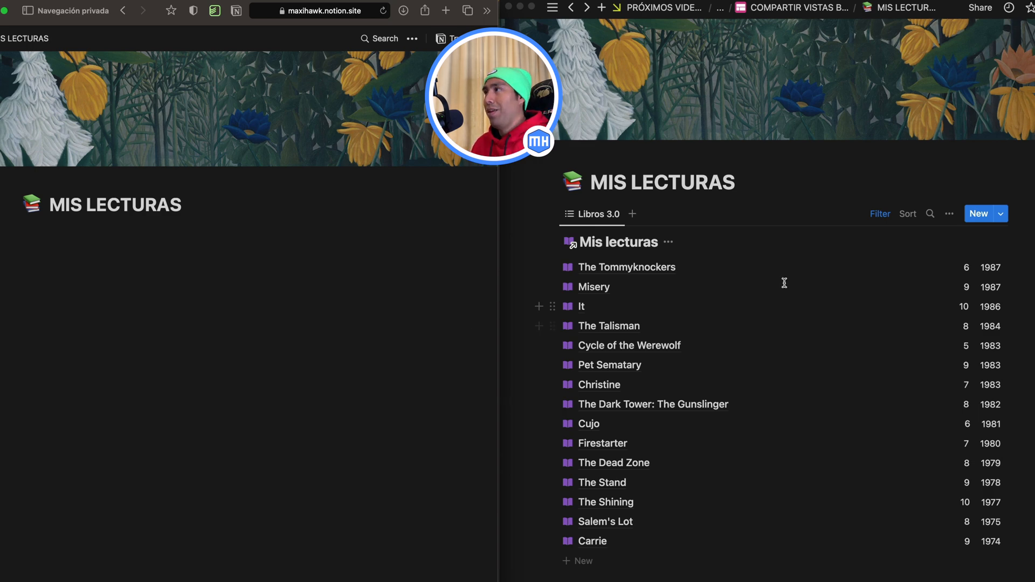
Step: Return to the COMPARTIR VISTAS BASES DE DATOS page in Notion and turn the original Mis lecturas database into a page
click(776, 13)
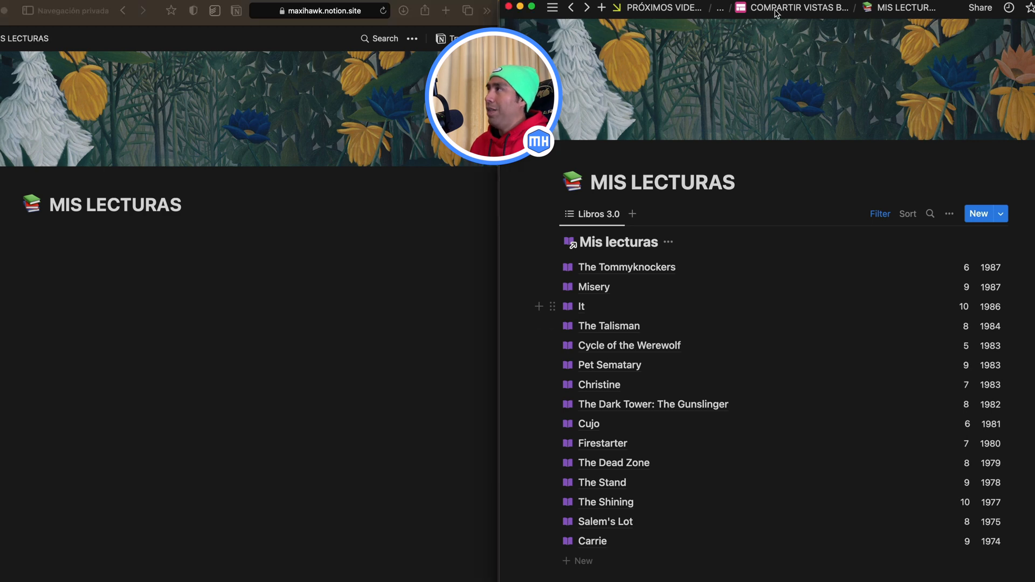
click(776, 11)
scroll(592, 345, down, 3)
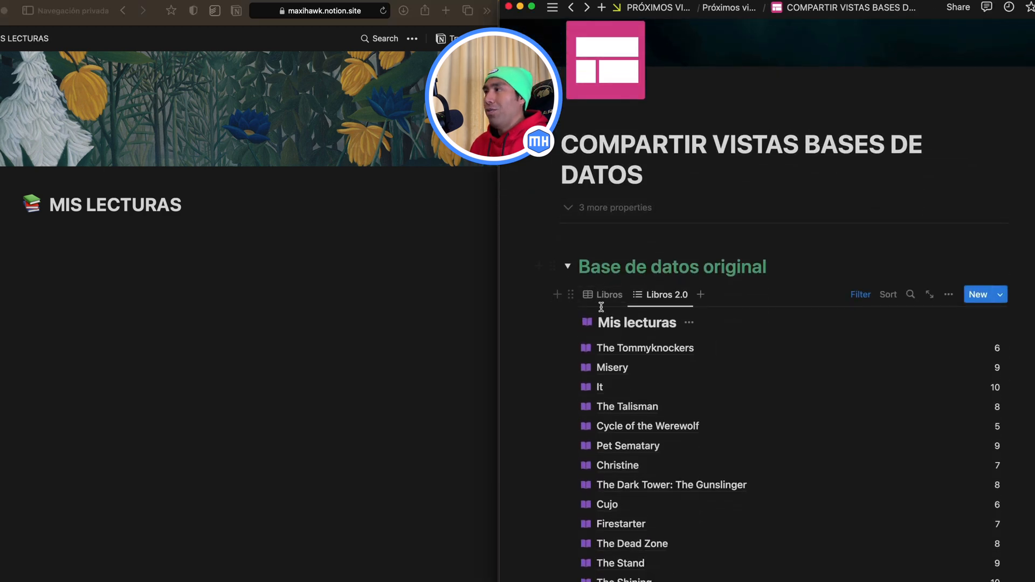
click(570, 293)
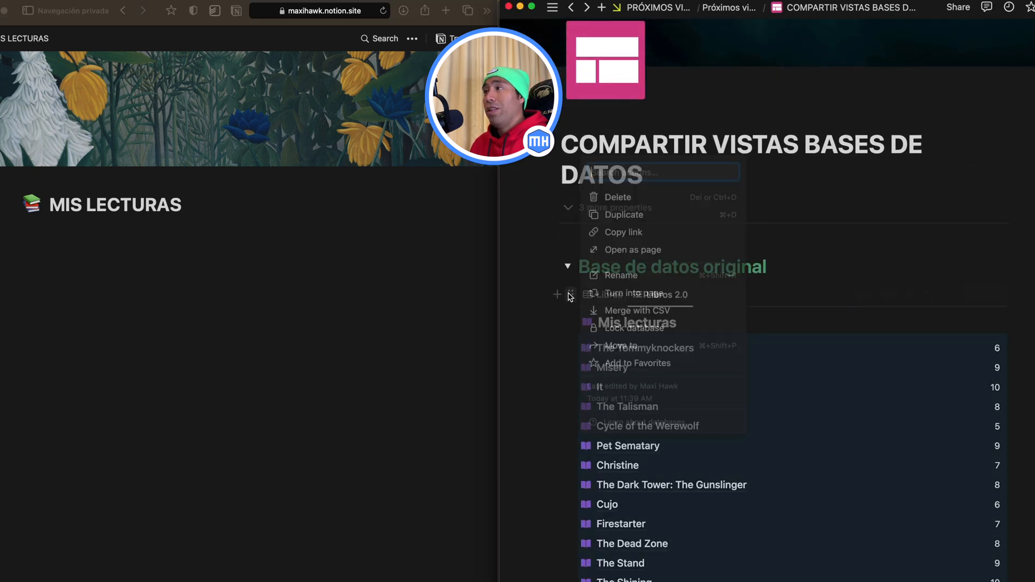
click(625, 294)
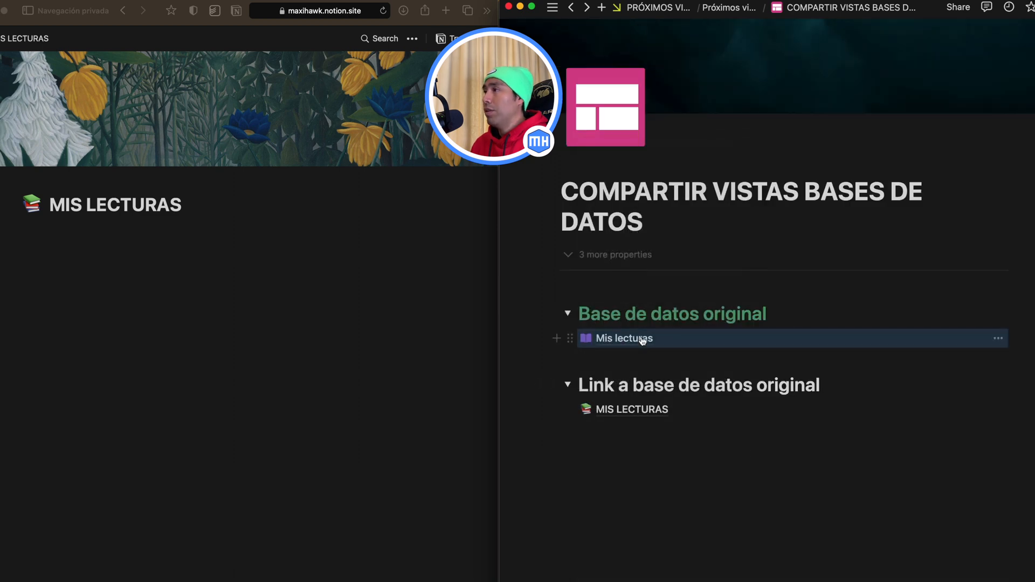
Step: Share the original Mis lecturas database page to the web with duplication as template disabled, then return to the parent page
click(642, 339)
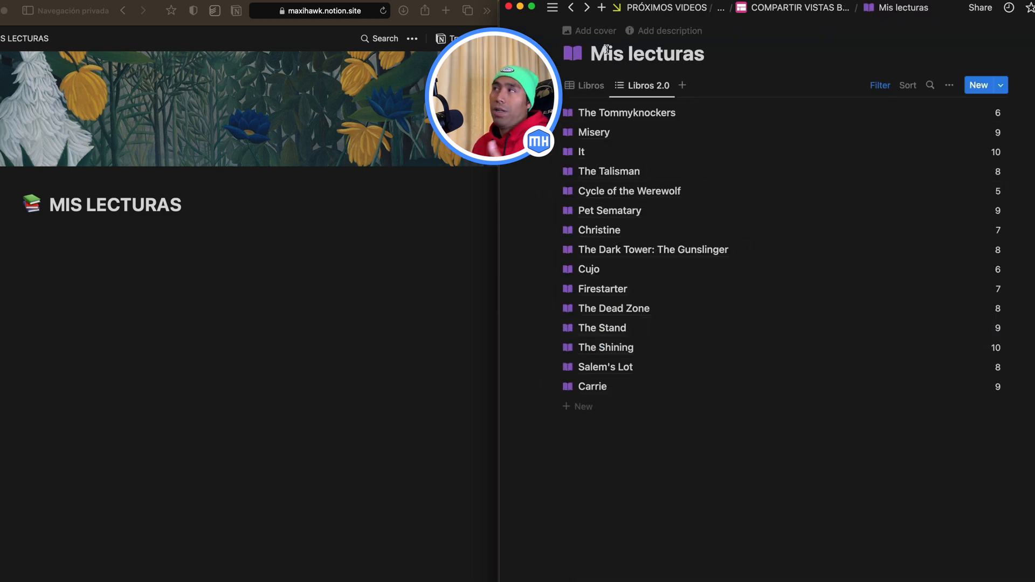
click(982, 9)
click(1031, 189)
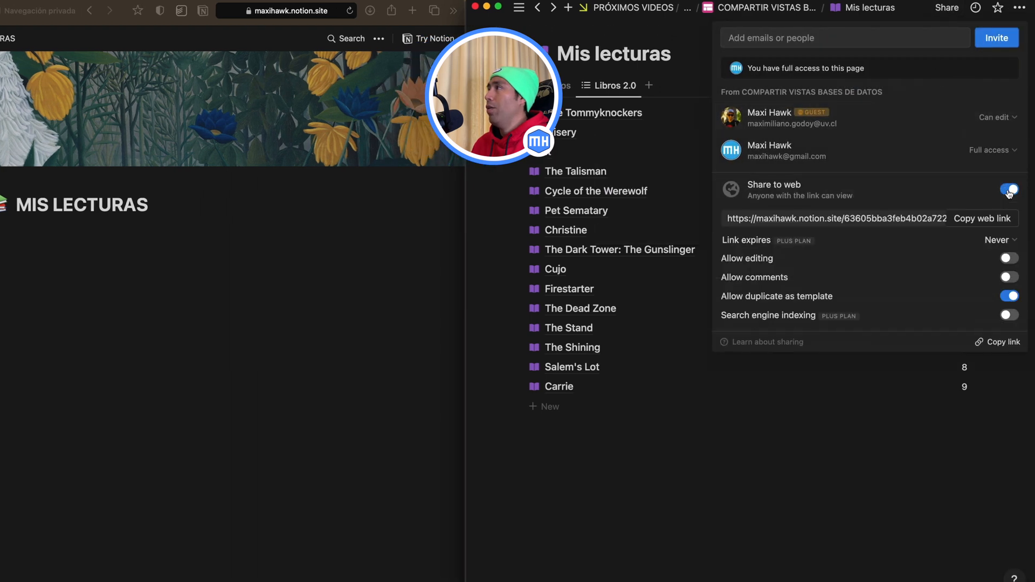
click(1008, 296)
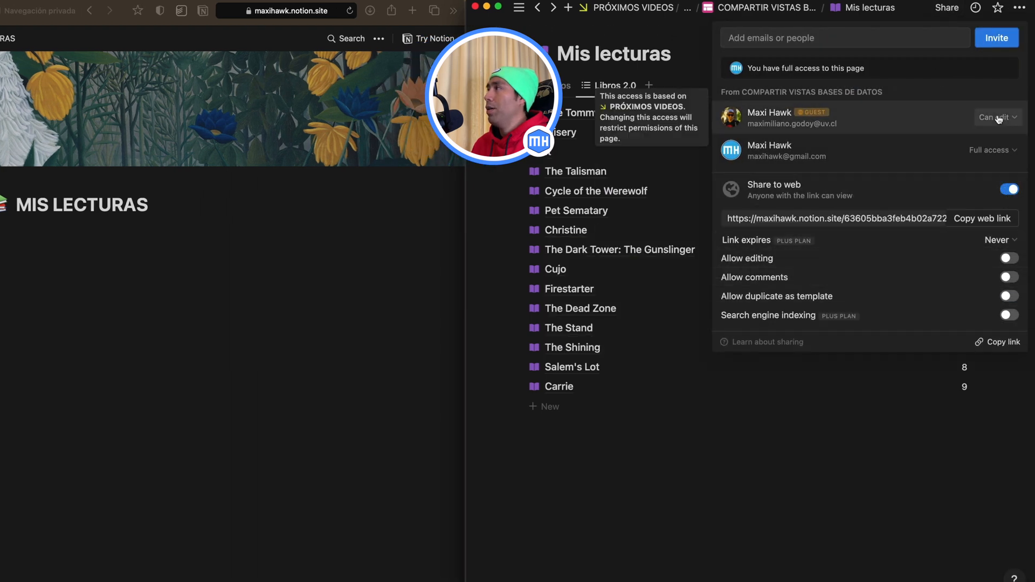
click(844, 416)
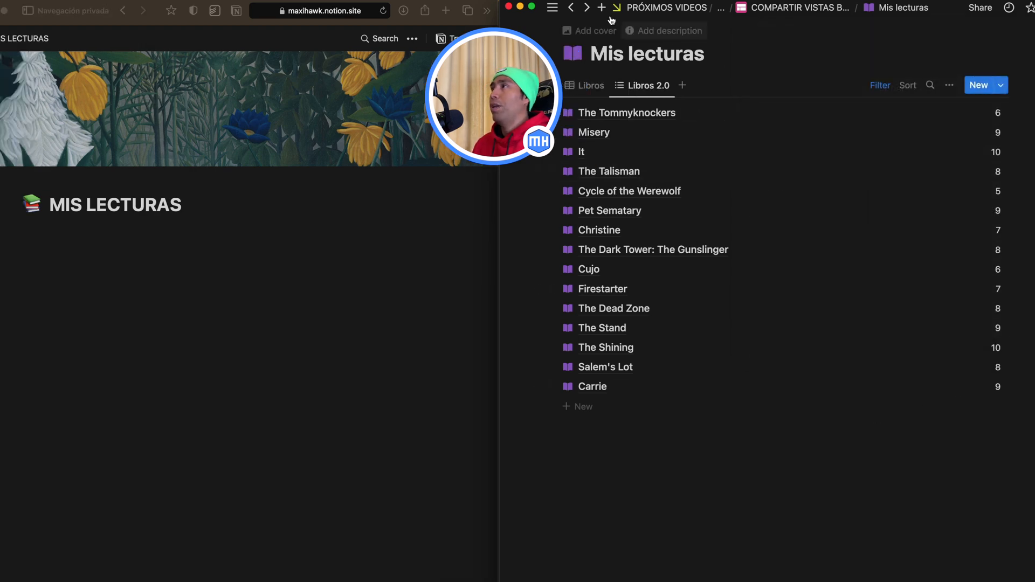
click(572, 10)
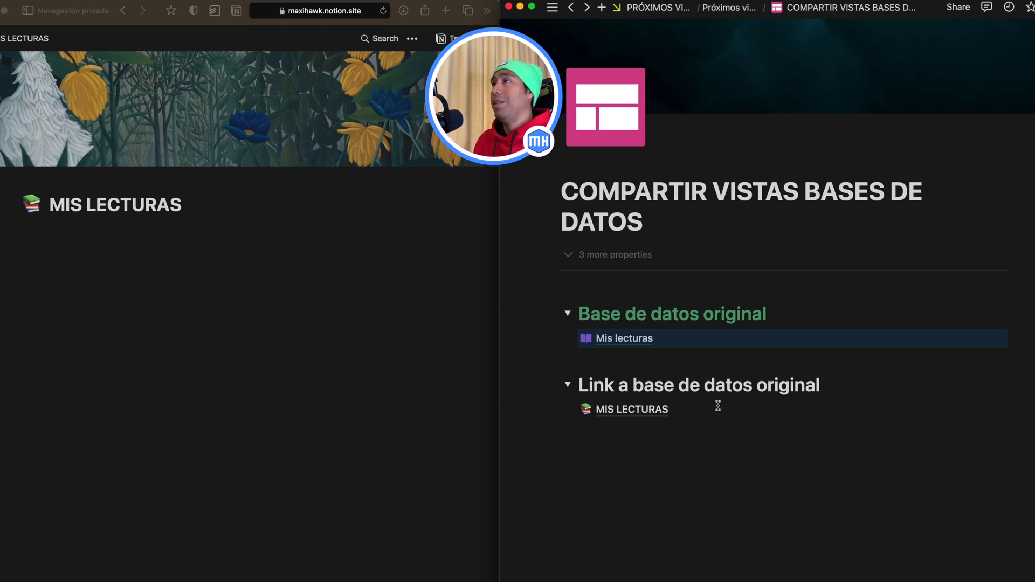
Step: Reload the published MIS LECTURAS page in the private browser window and inspect the Misery entry's properties
click(384, 14)
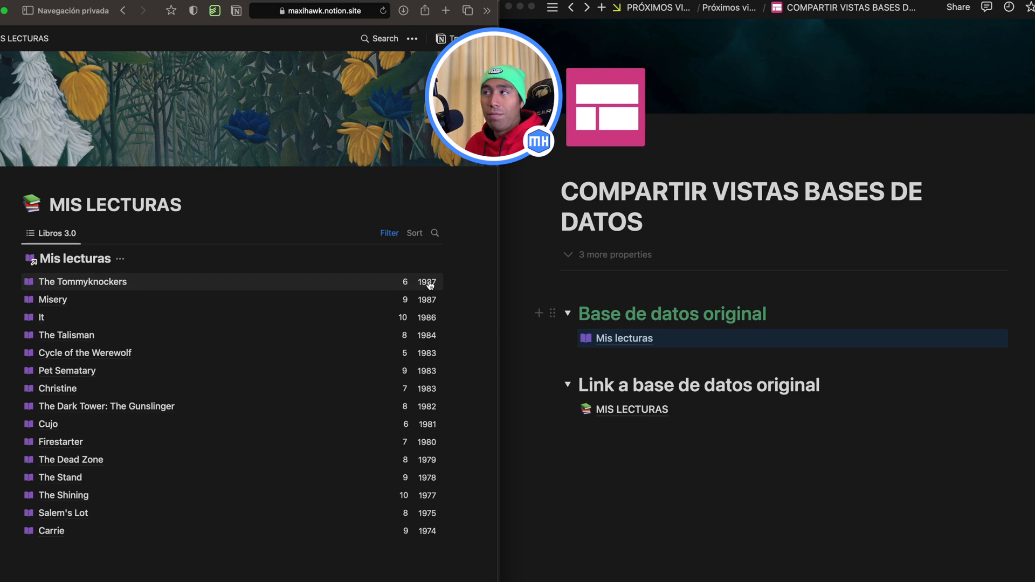
click(43, 300)
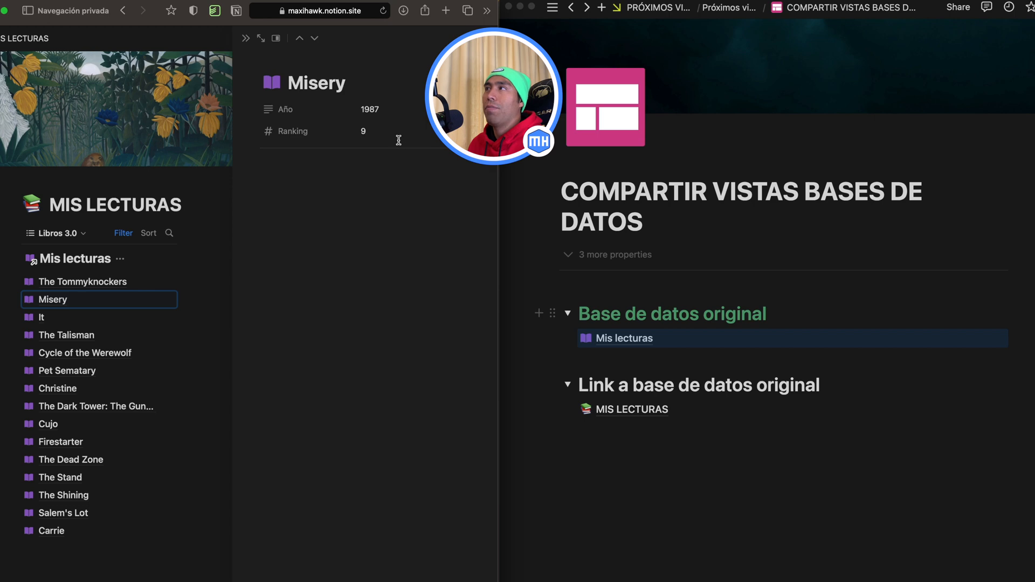
click(246, 39)
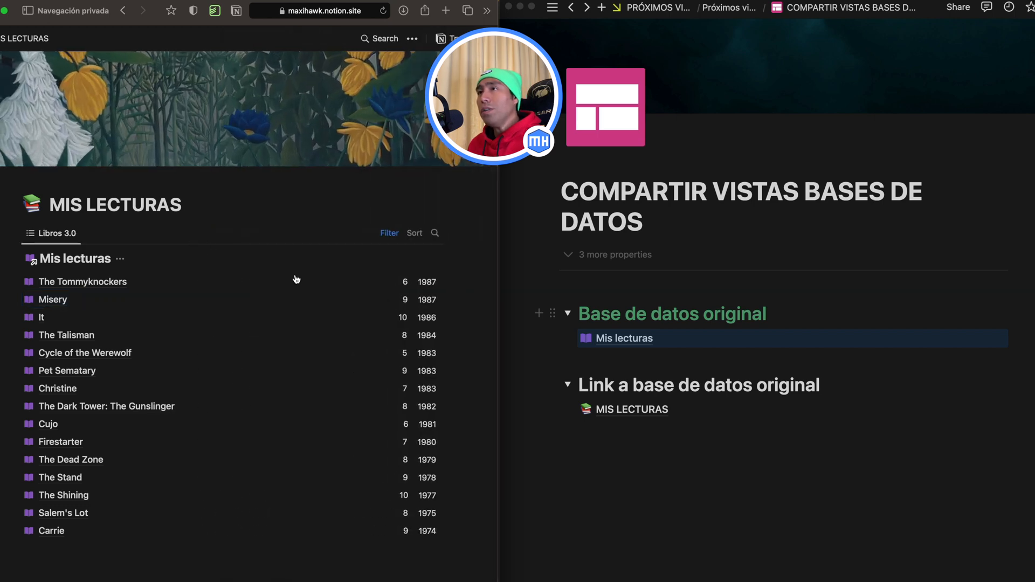
Step: Change the Ranking filter to 8 or higher in the published MIS LECTURAS view in the private browser window, then collapse the filter bar
click(388, 233)
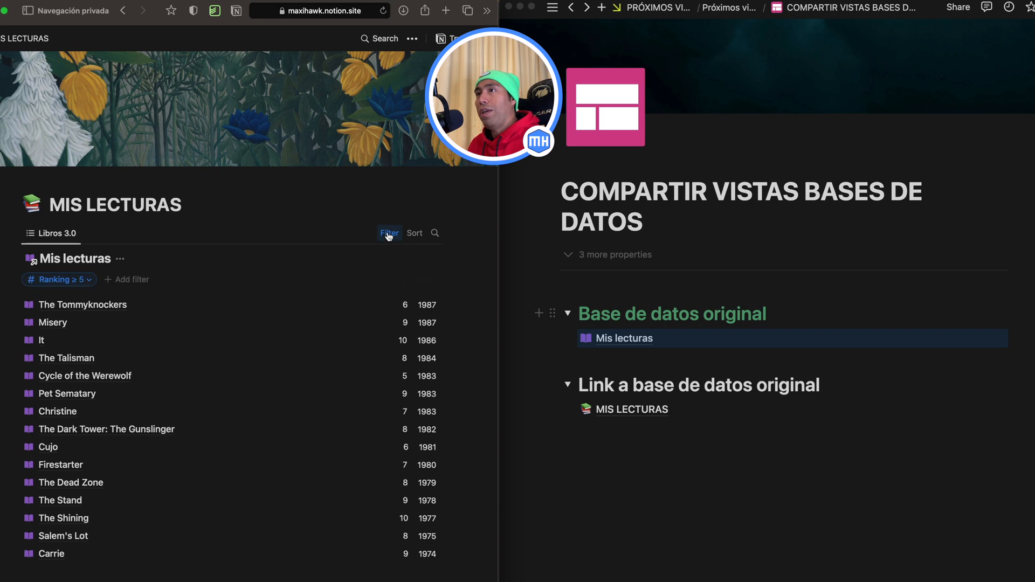
click(86, 279)
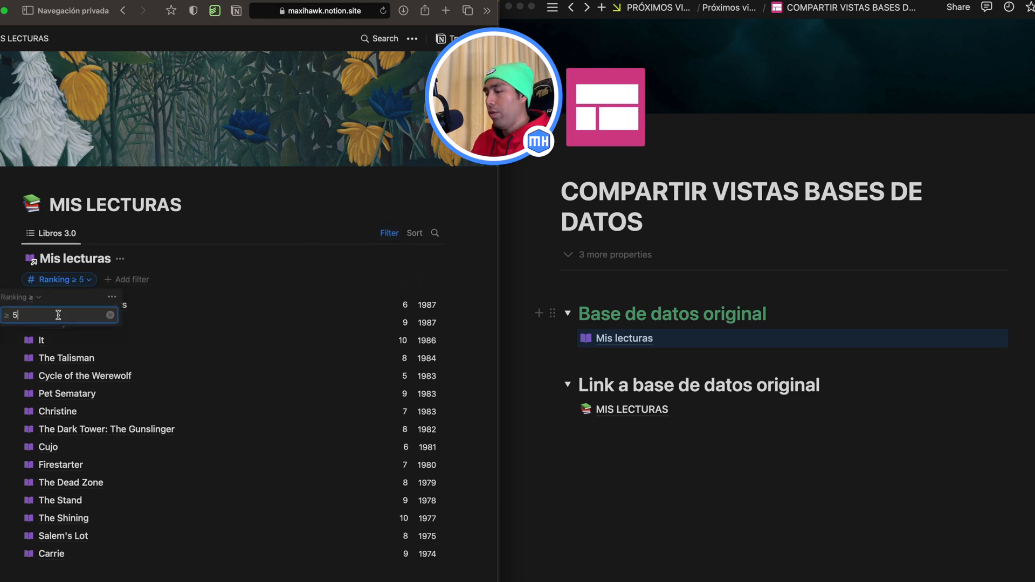
key(BackSpace)
text(8)
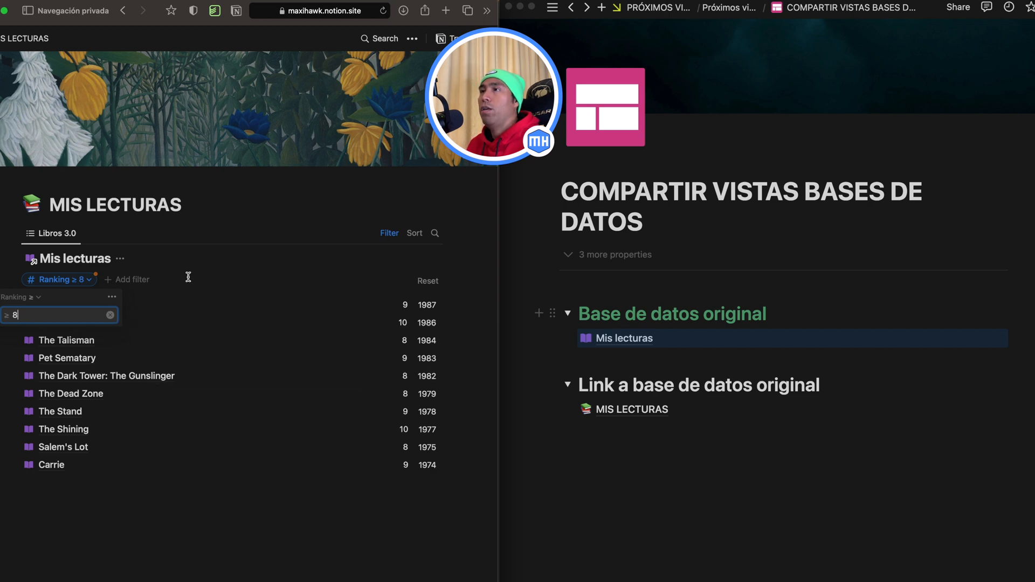
click(207, 252)
click(385, 232)
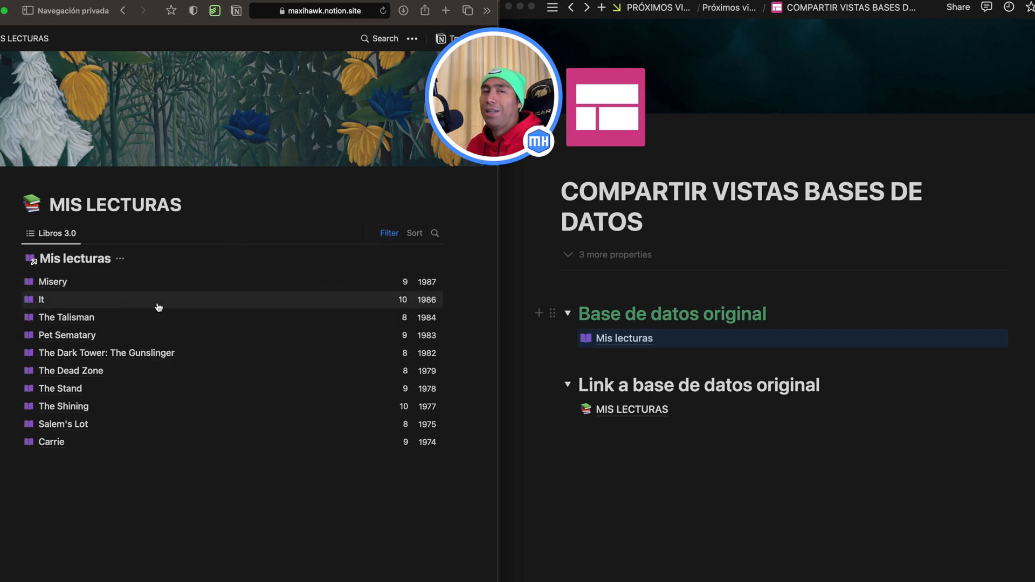
Step: Reopen the published view's Ranking filter and clear its value
click(378, 235)
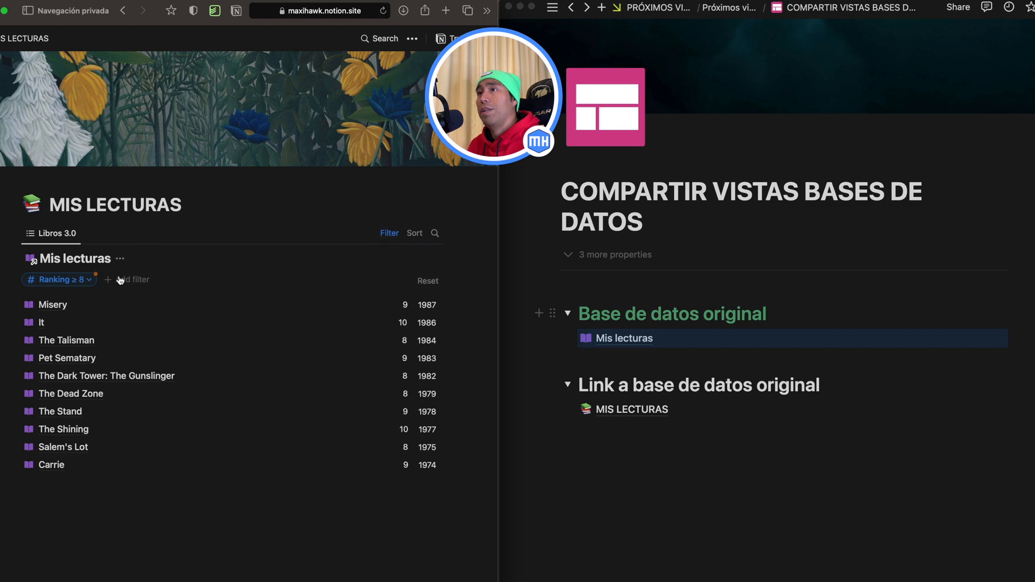
click(86, 280)
click(109, 316)
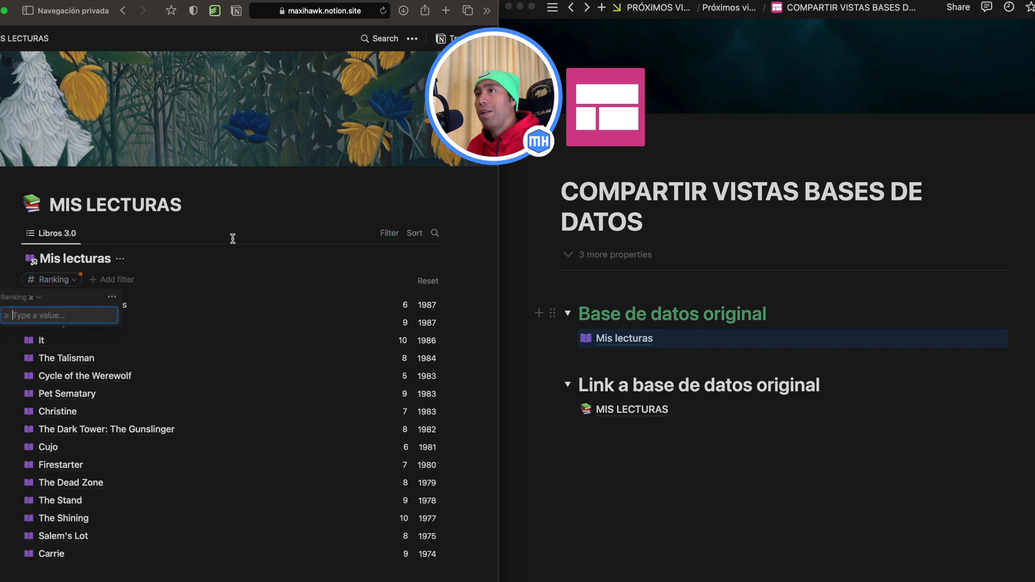
click(259, 224)
Step: Look through the published list and open the Cycle of the Werewolf entry's details, then close them
scroll(245, 371, down, 2)
scroll(245, 370, up, 2)
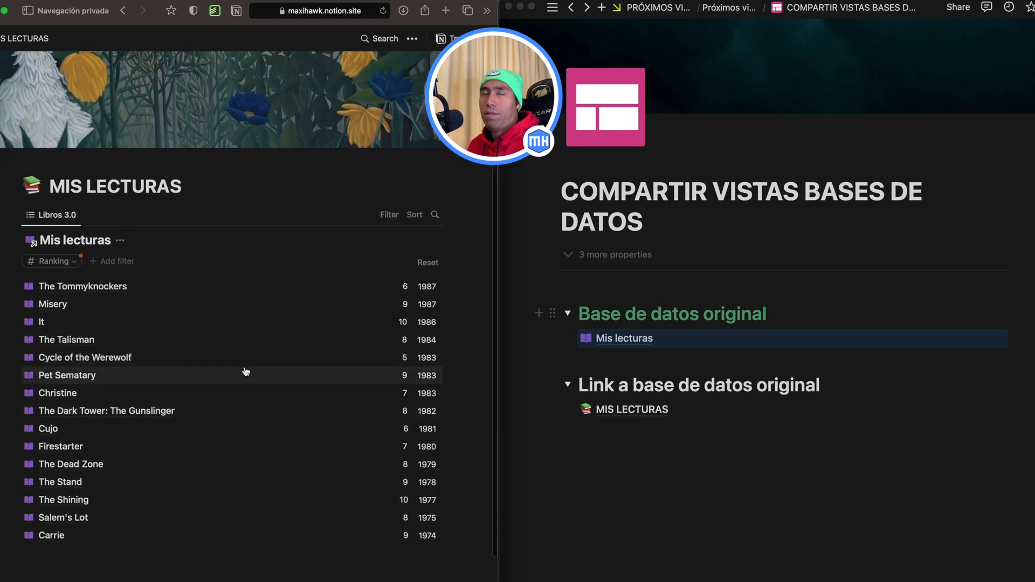
click(78, 360)
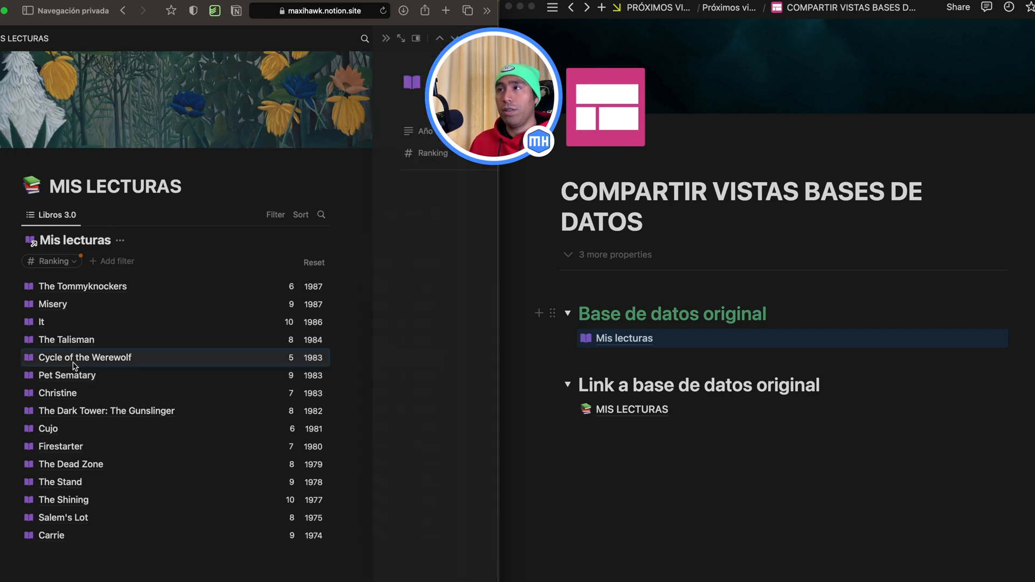
click(245, 37)
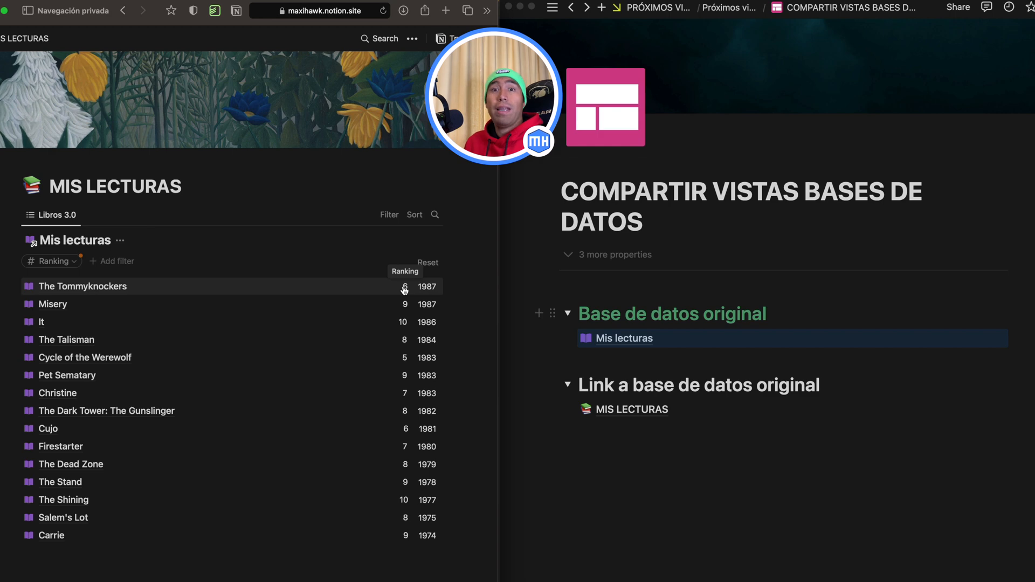
Step: Open the original Mis lecturas database in Notion and add a Select property with the option OK in its Libros view
click(624, 341)
click(624, 342)
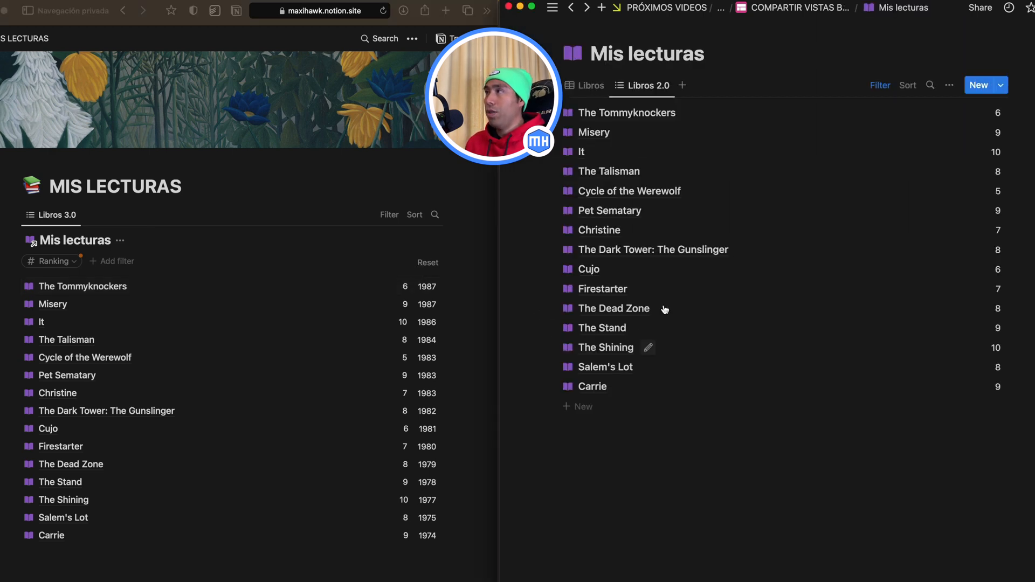
click(582, 87)
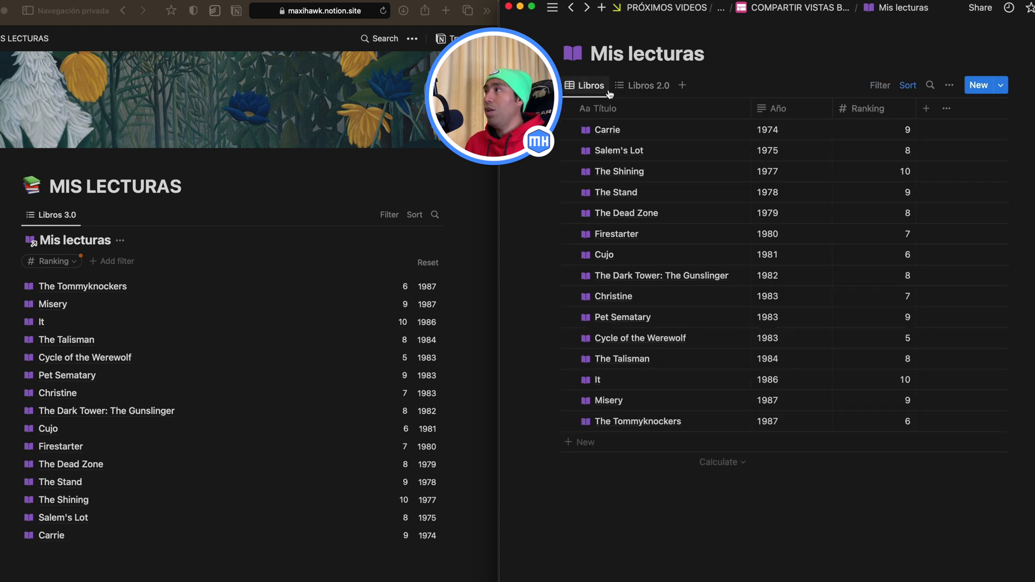
click(926, 108)
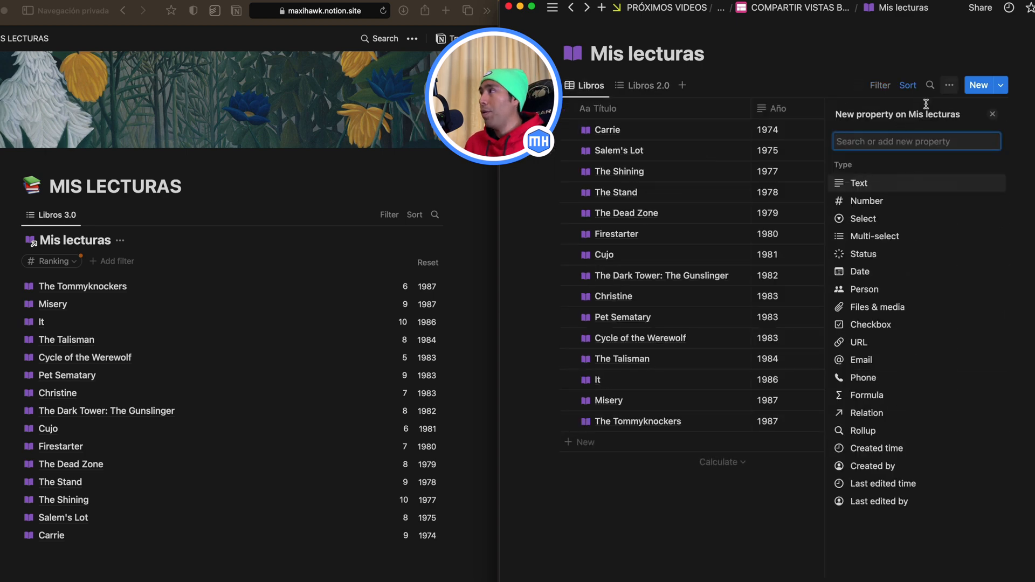
click(867, 219)
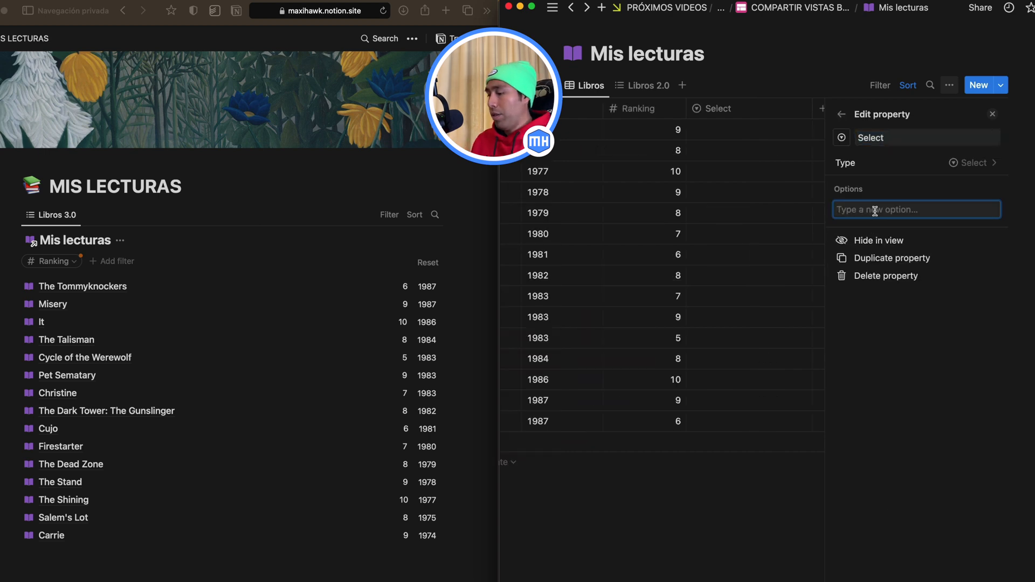
text(SK)
key(Return)
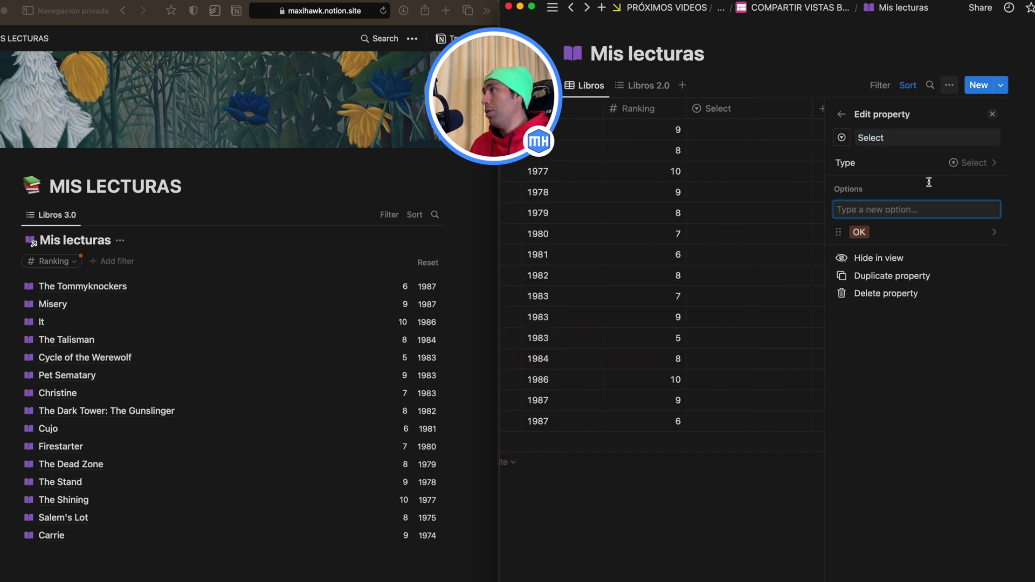
click(992, 113)
Step: Set the Select property to OK for Carrie and fill that value down through all the books
click(880, 130)
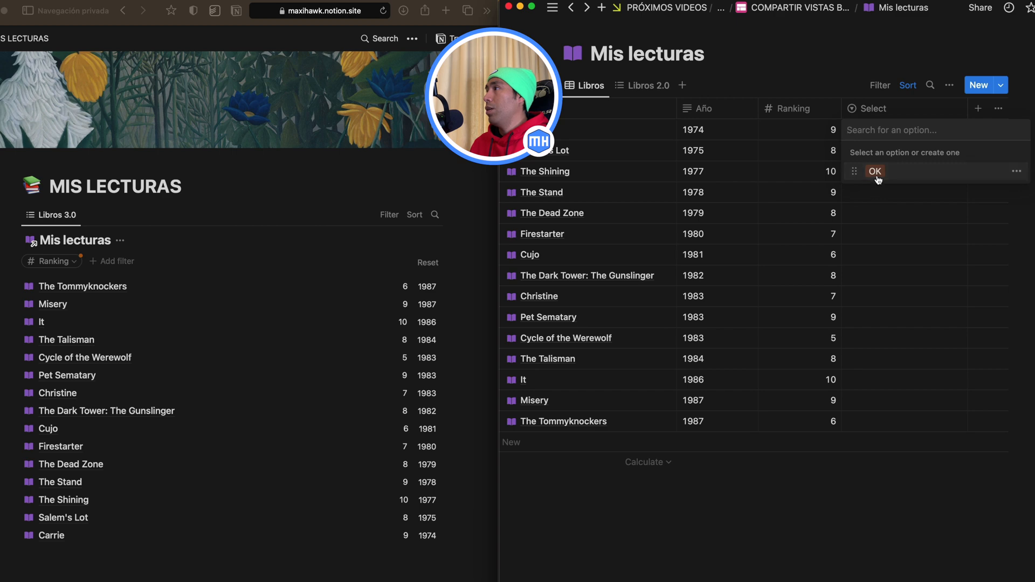
click(877, 178)
mouse_move(967, 140)
mouse_down()
mouse_move(936, 453)
mouse_move(883, 230)
mouse_move(781, 261)
mouse_up()
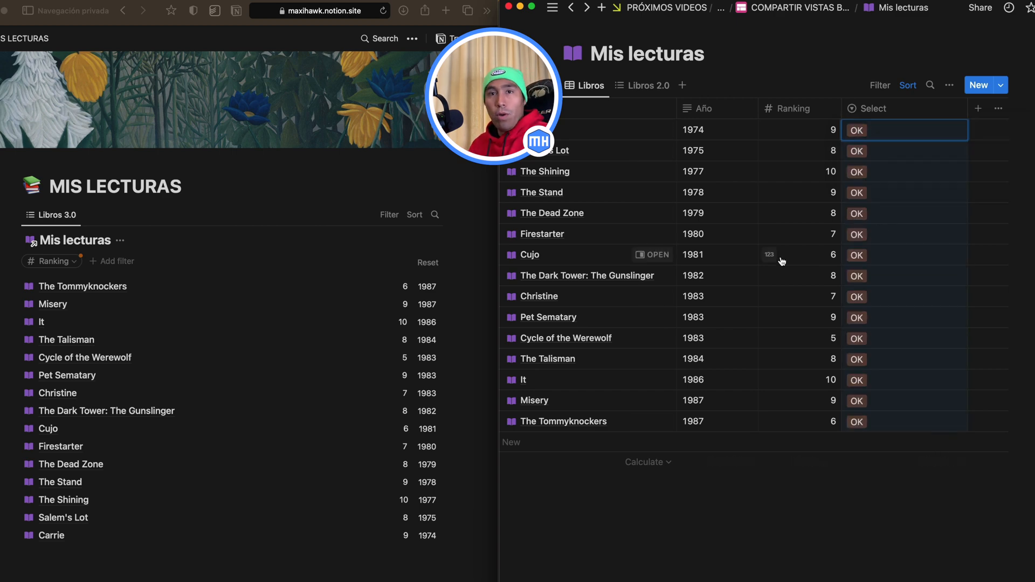
Step: Switch to the Libros 2.0 view and inspect The Talisman's properties, then close the entry
click(645, 87)
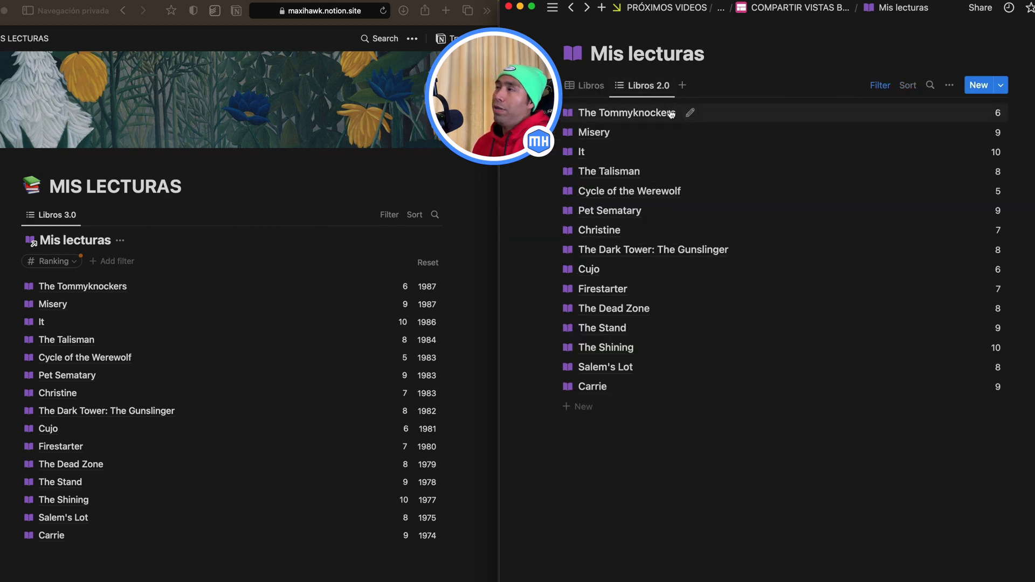
click(620, 172)
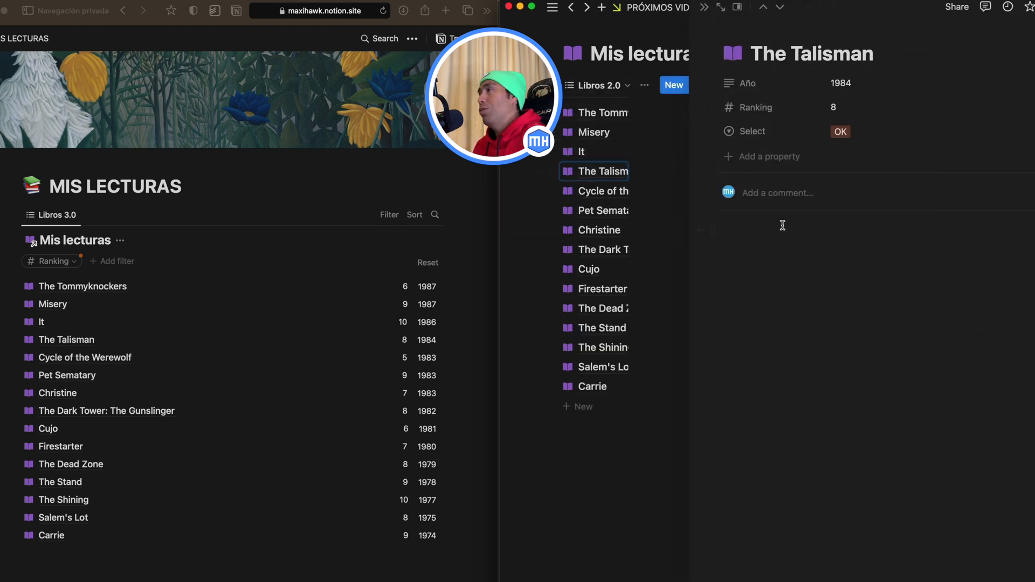
click(704, 7)
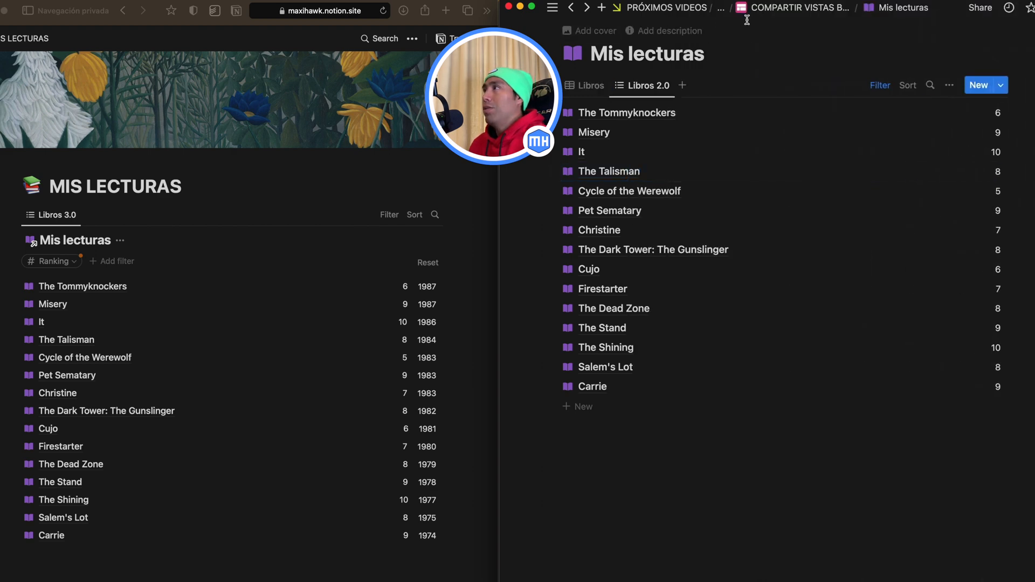
Step: Return to the parent page, open the linked MIS LECTURAS page and display the property visibility settings of its Libros 3.0 view
click(571, 7)
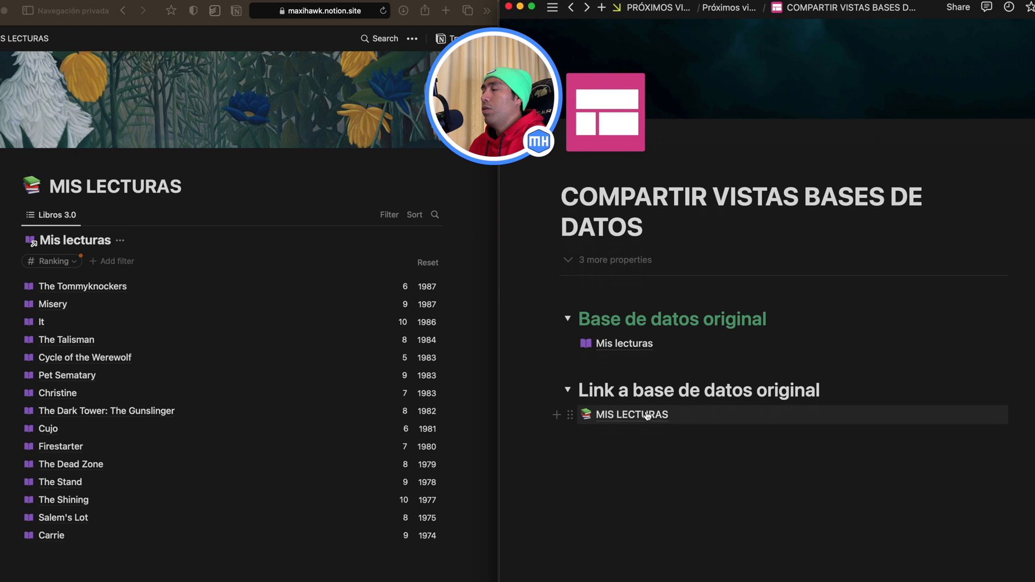
click(618, 415)
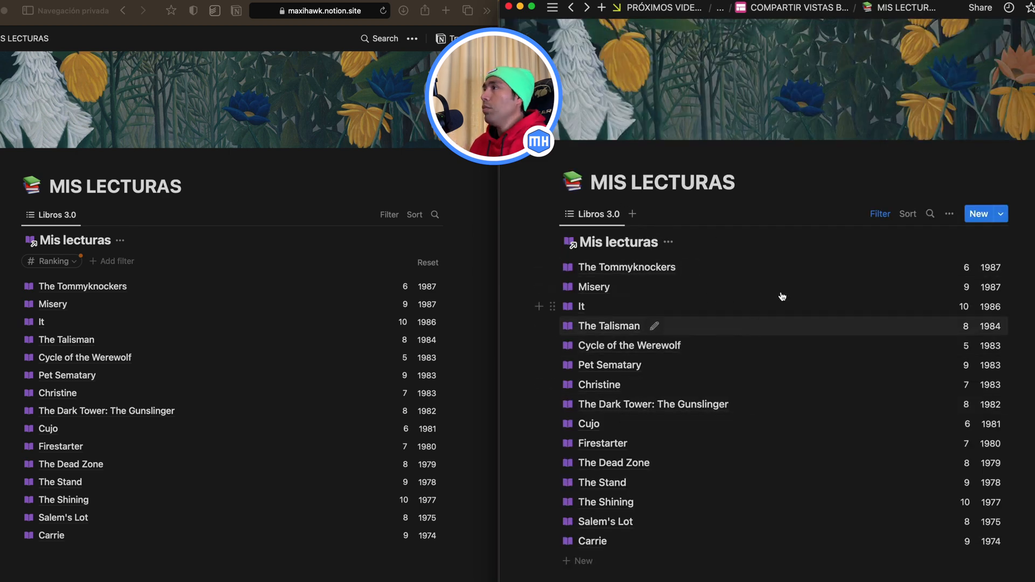
click(950, 218)
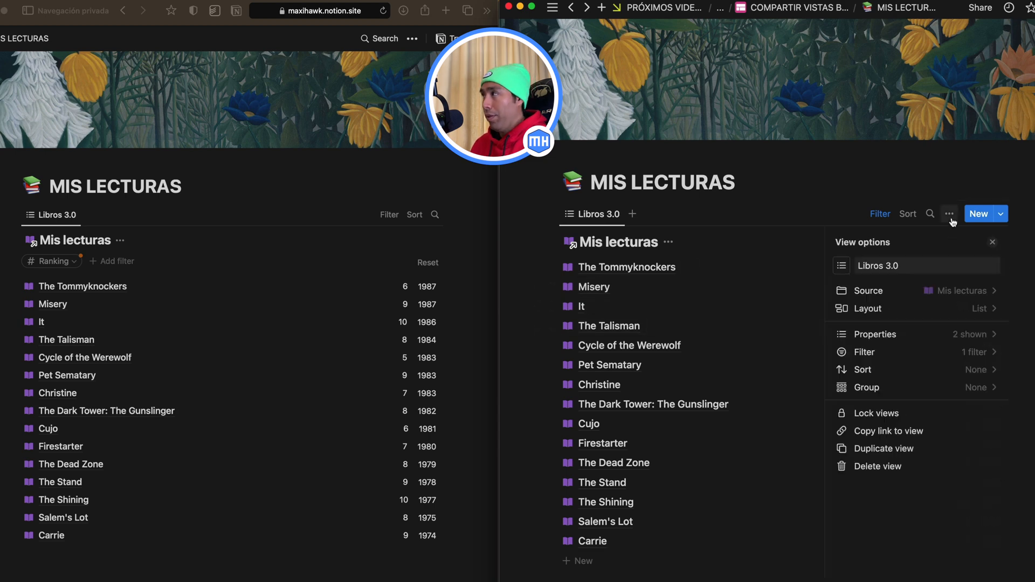
click(953, 333)
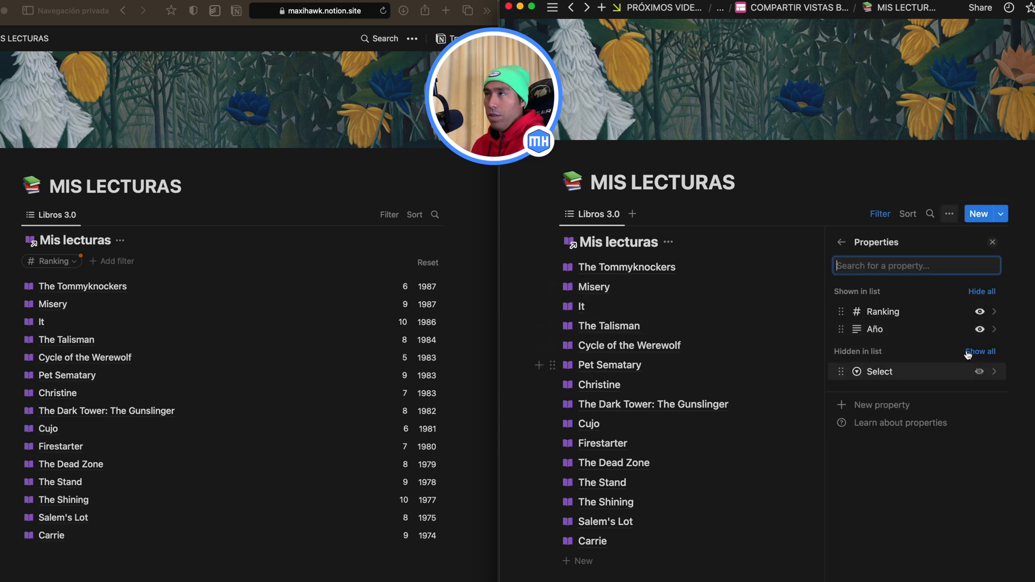
Step: Reload the published MIS LECTURAS page in the private browser window to check whether the Select property is exposed
click(289, 192)
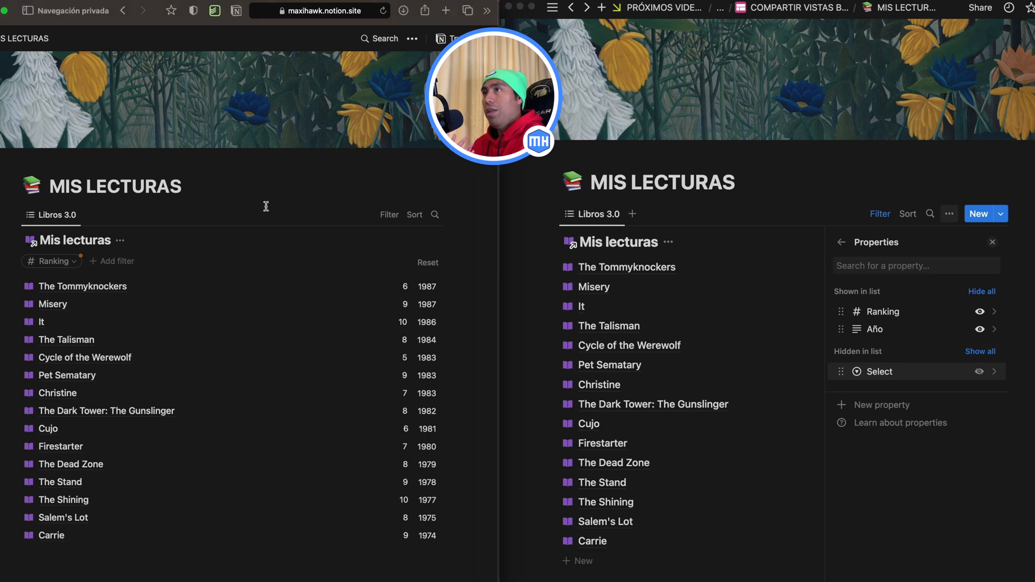
click(384, 10)
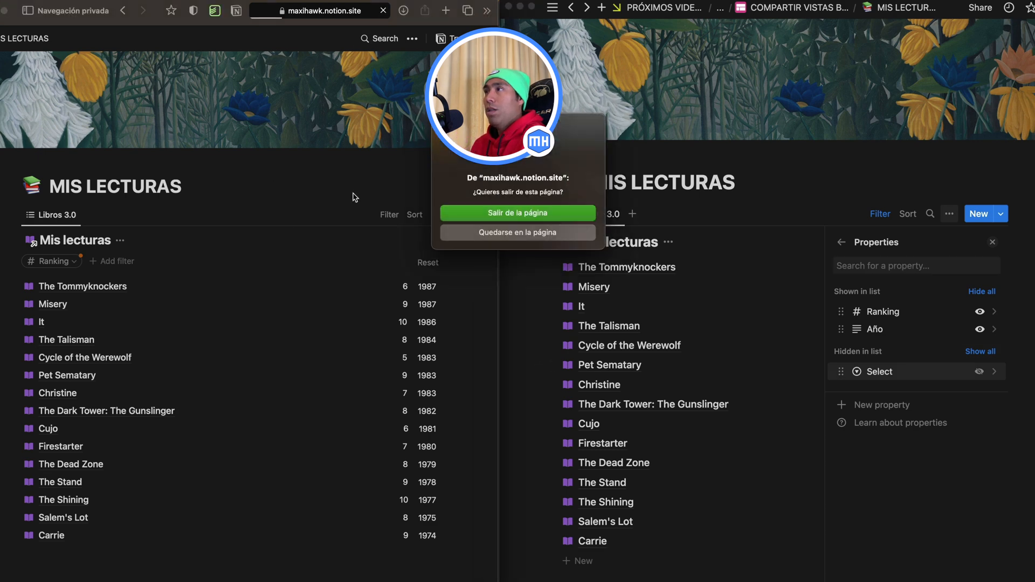
click(492, 218)
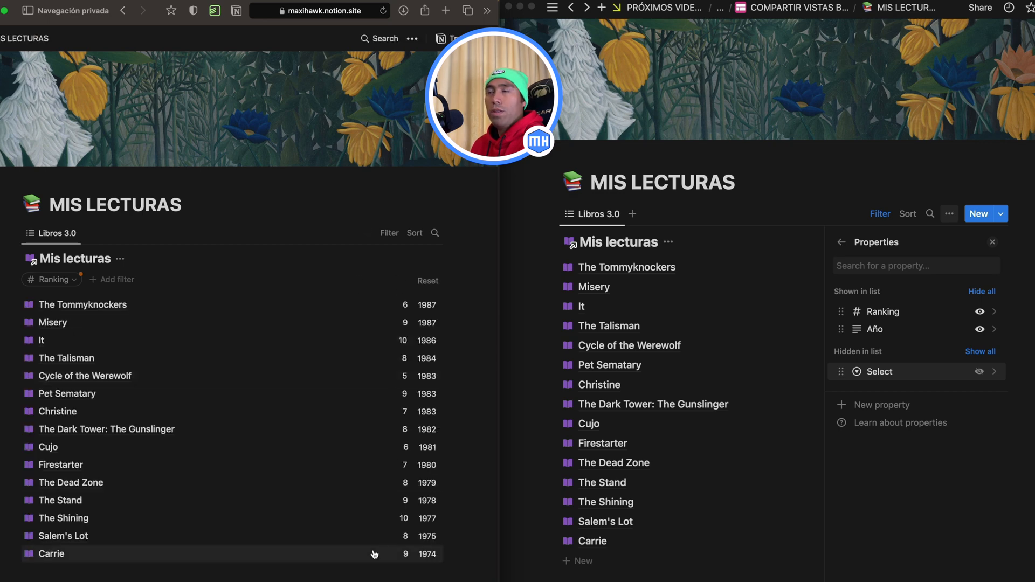
Step: Show the Select property in the linked Libros 3.0 view in Notion and reload the published page
click(978, 372)
click(978, 372)
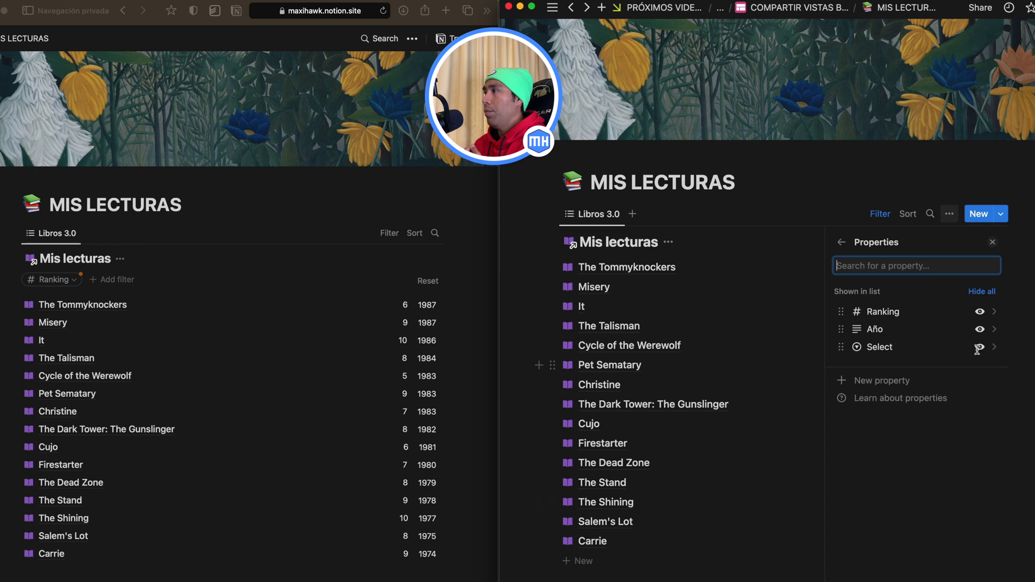
click(993, 243)
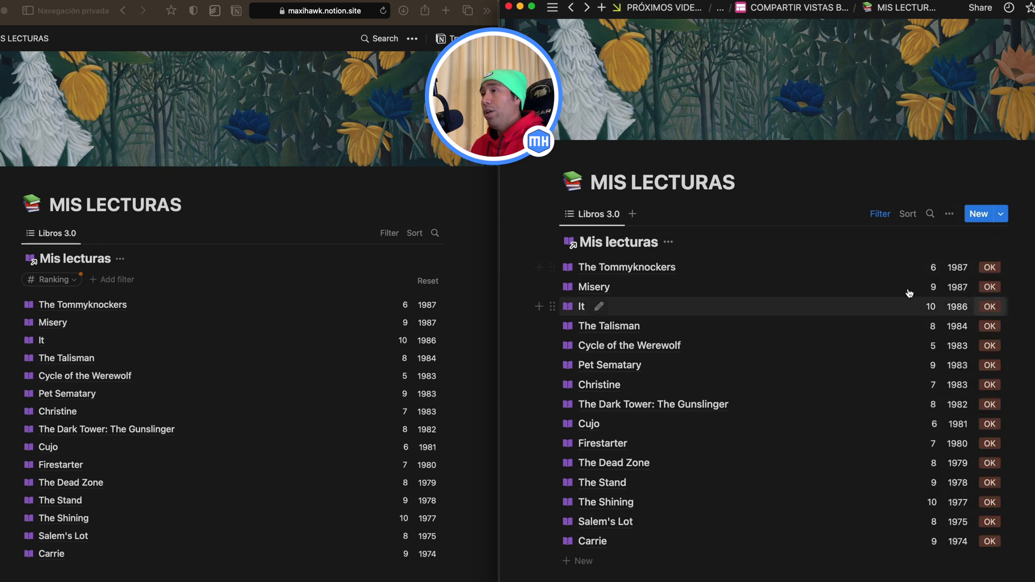
click(382, 12)
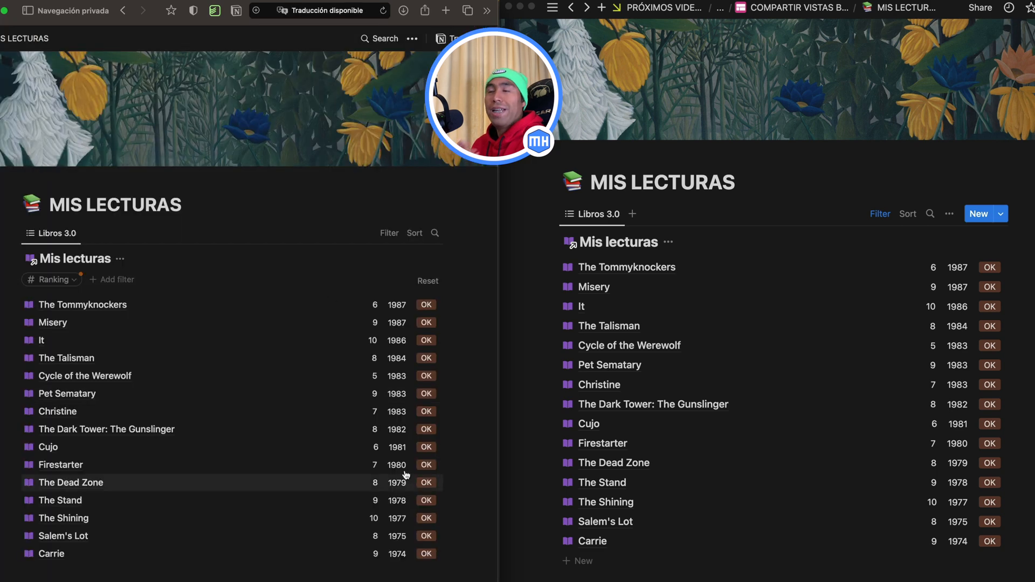
Step: Reset the published view's filter changes, then visit the original database through its Mis lecturas title and go back to MIS LECTURAS
click(425, 285)
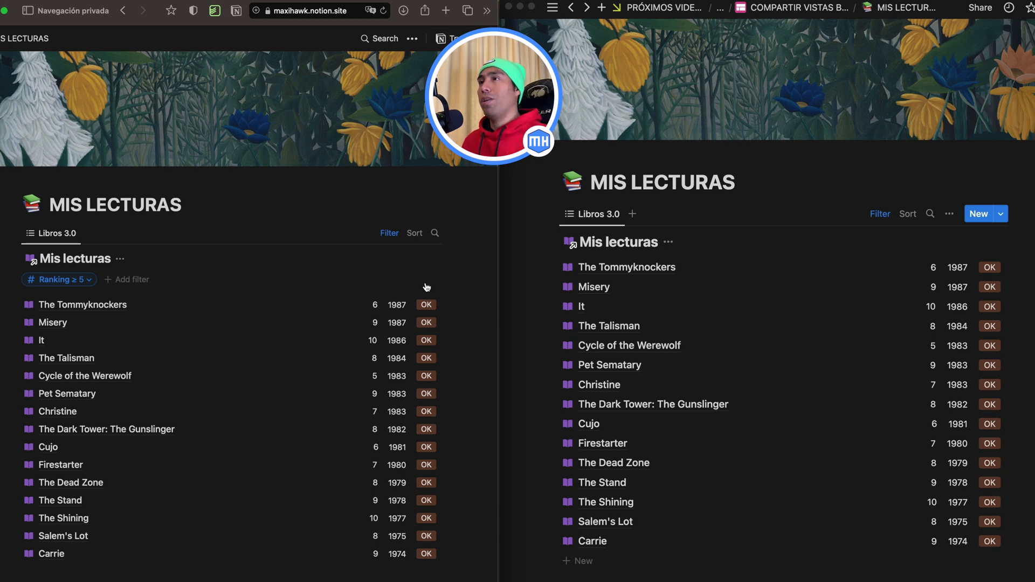
click(77, 262)
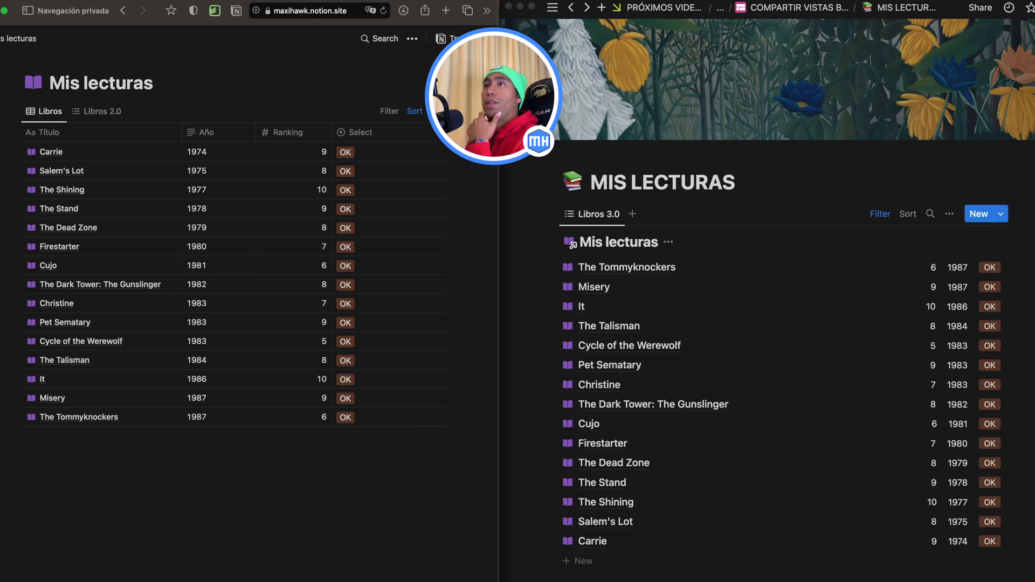
click(123, 11)
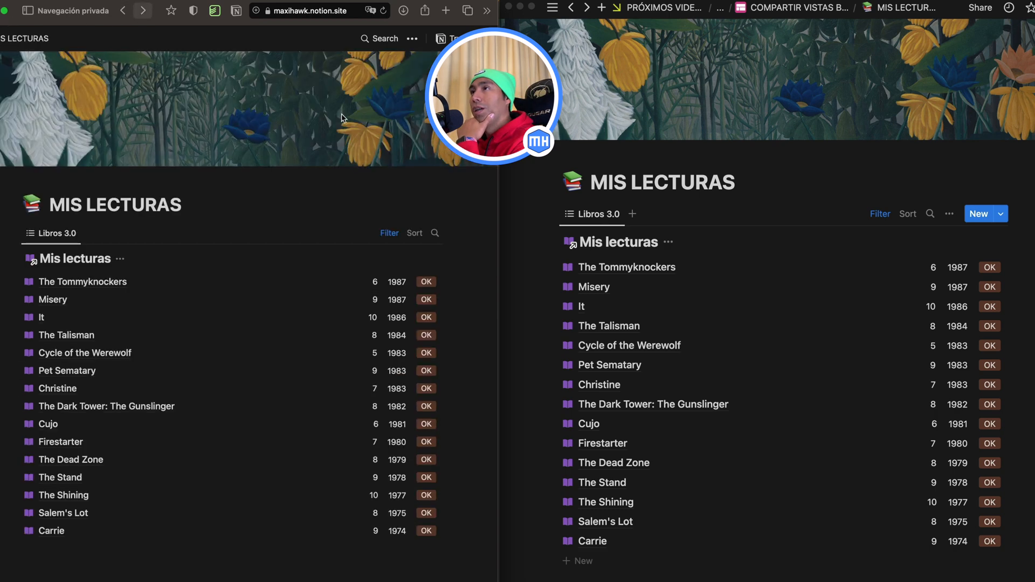
Step: Hide the Mis lecturas database title in the linked view in Notion and reload the published page in the private browser window
click(671, 245)
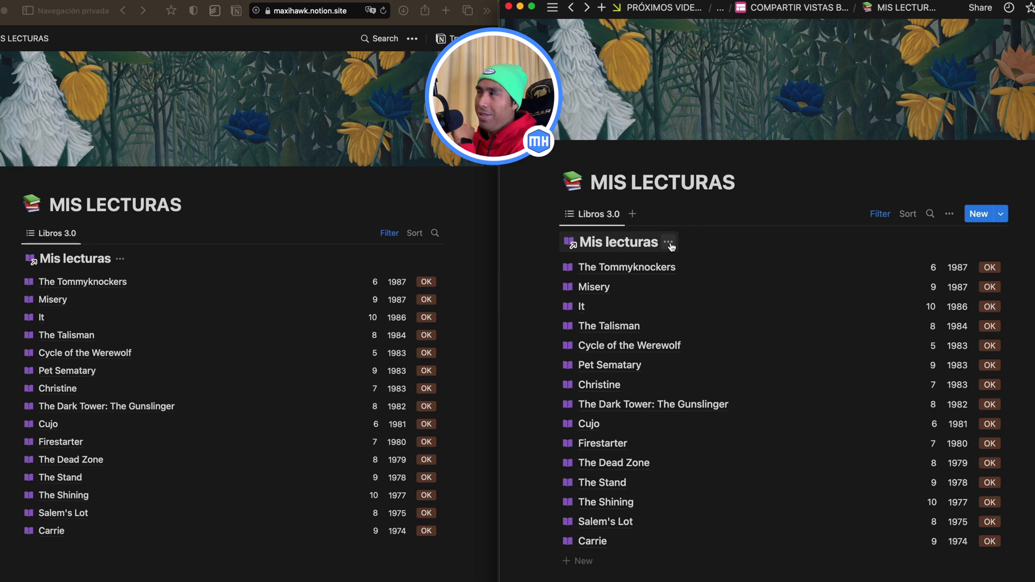
click(671, 245)
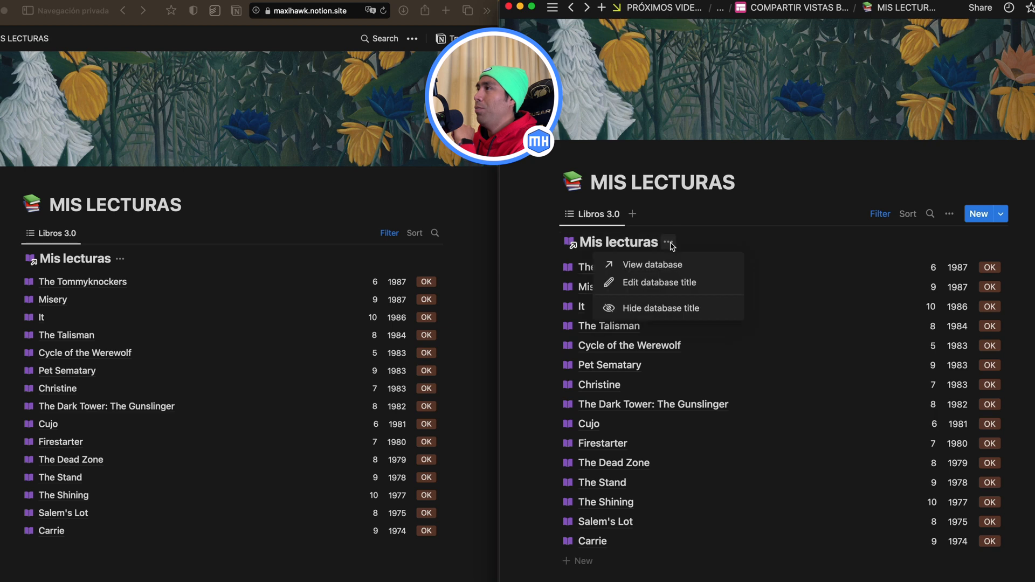
click(649, 308)
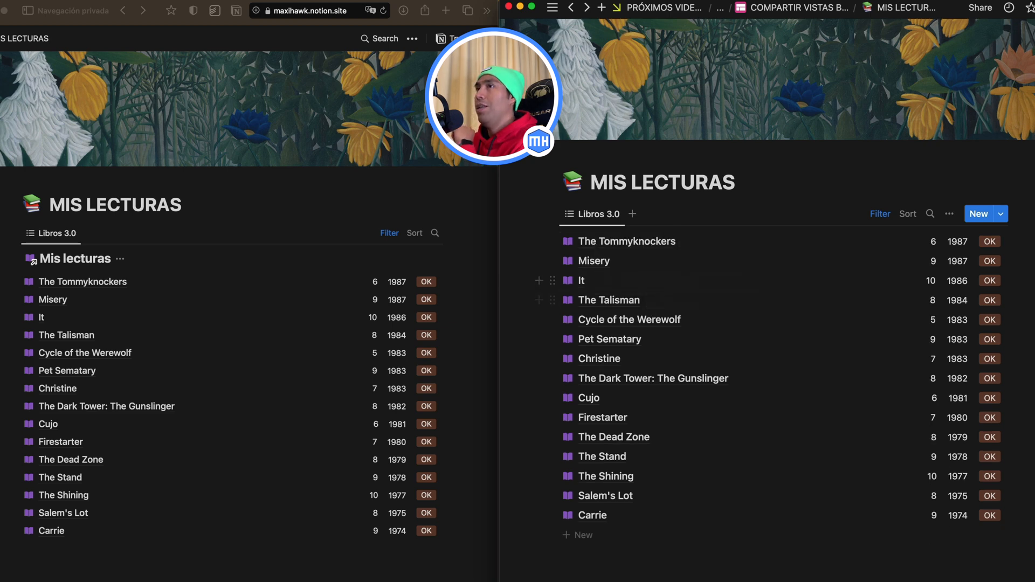
click(382, 10)
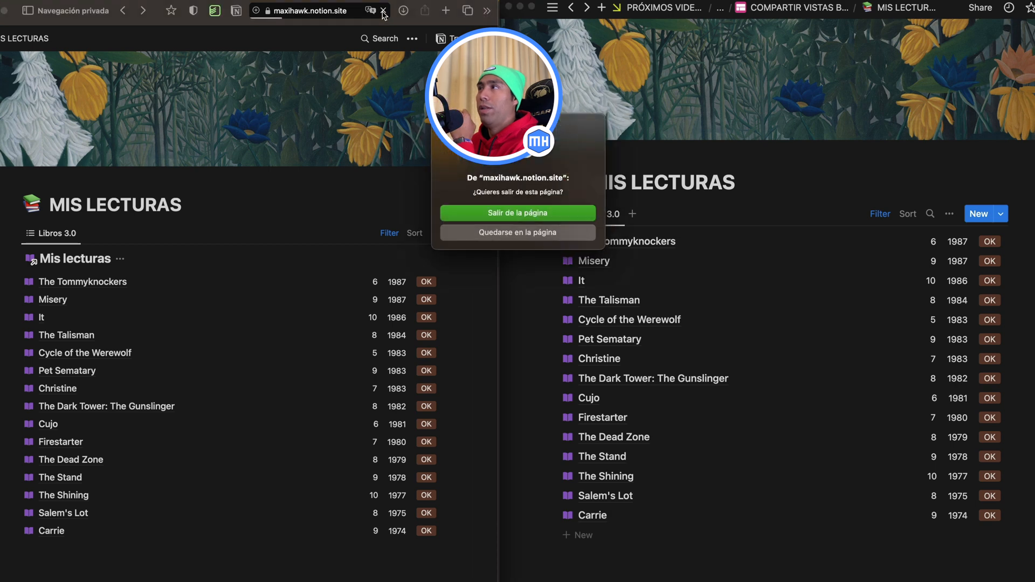
click(470, 213)
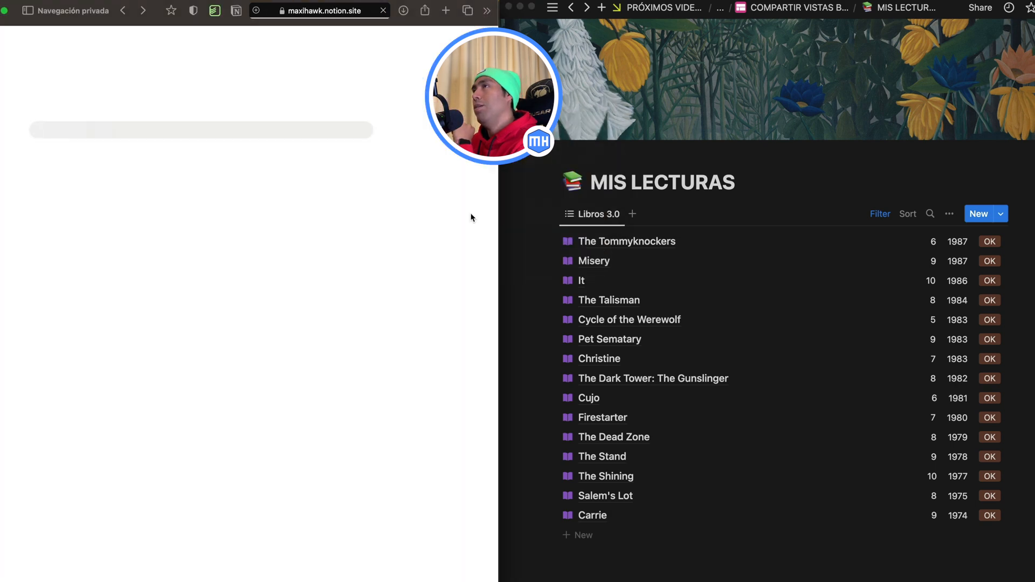